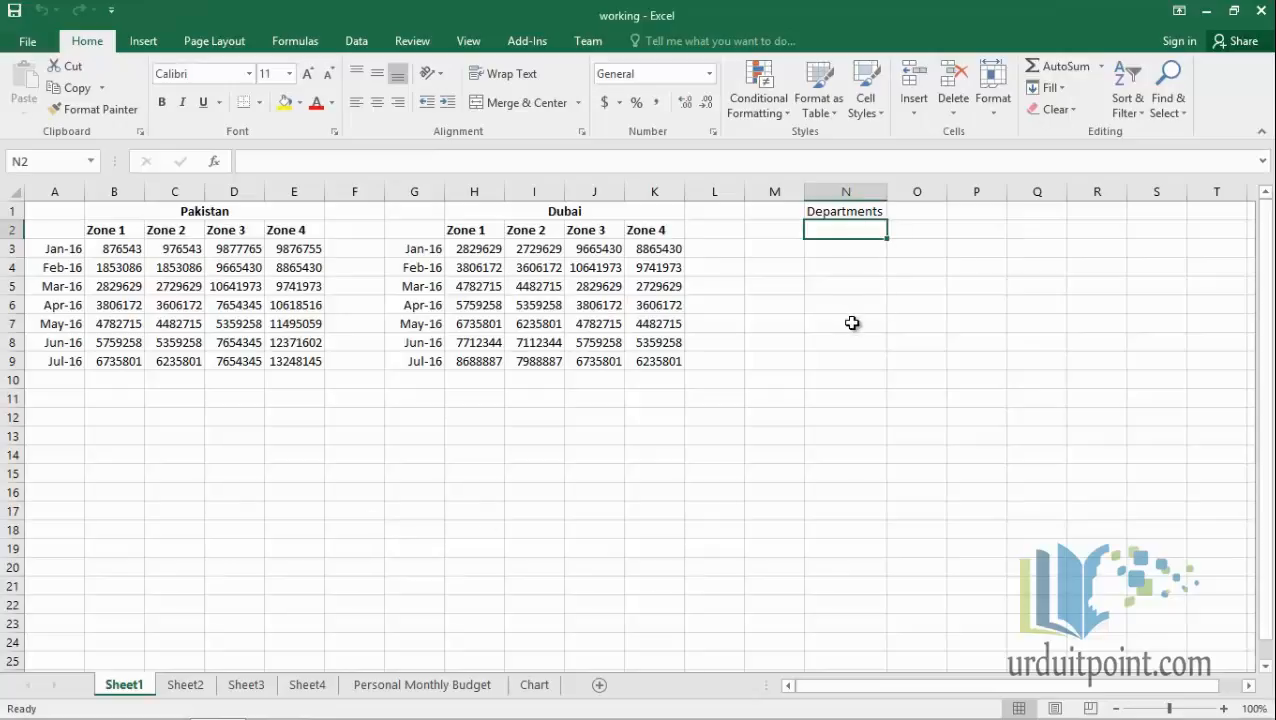
# Step: Enter "Accounts" simultaneously in cells N2, N7:N8, N13:N15 and N20:N22 under the Departments heading
pyautogui.moveTo(850, 322); pyautogui.dragTo(849, 340)
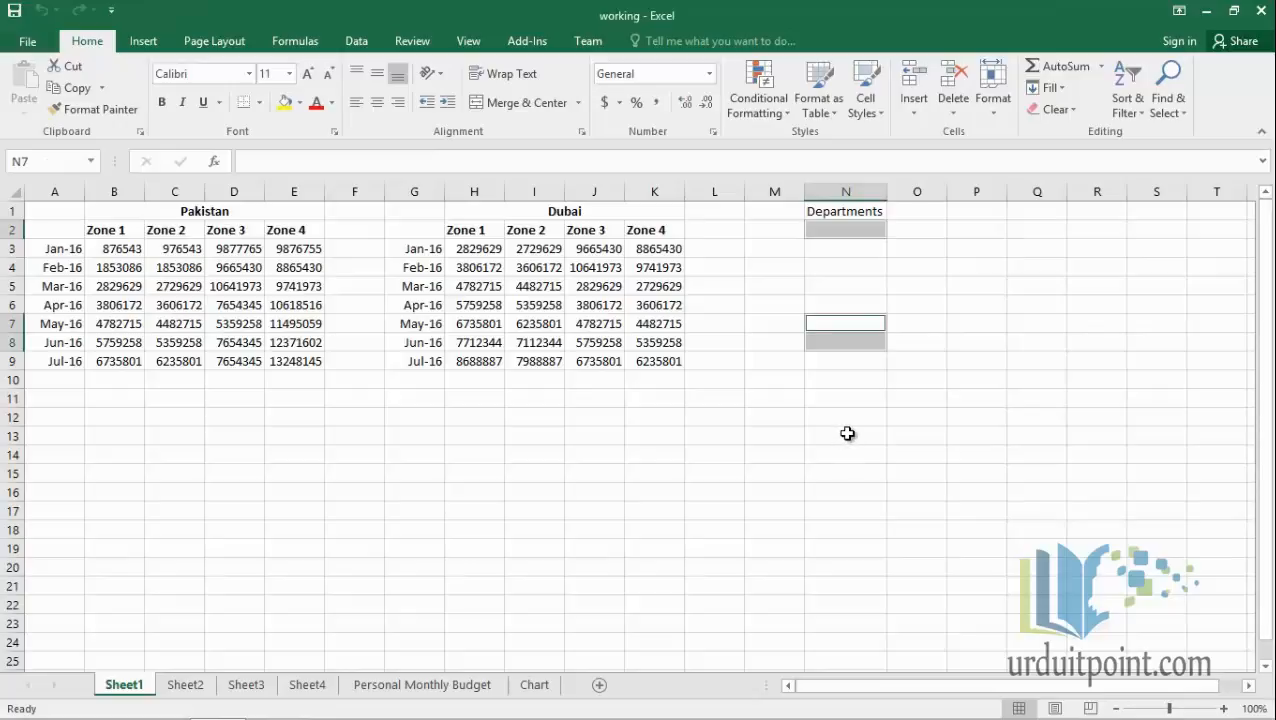
pyautogui.moveTo(845, 435); pyautogui.dragTo(846, 470)
pyautogui.moveTo(840, 573); pyautogui.dragTo(840, 612)
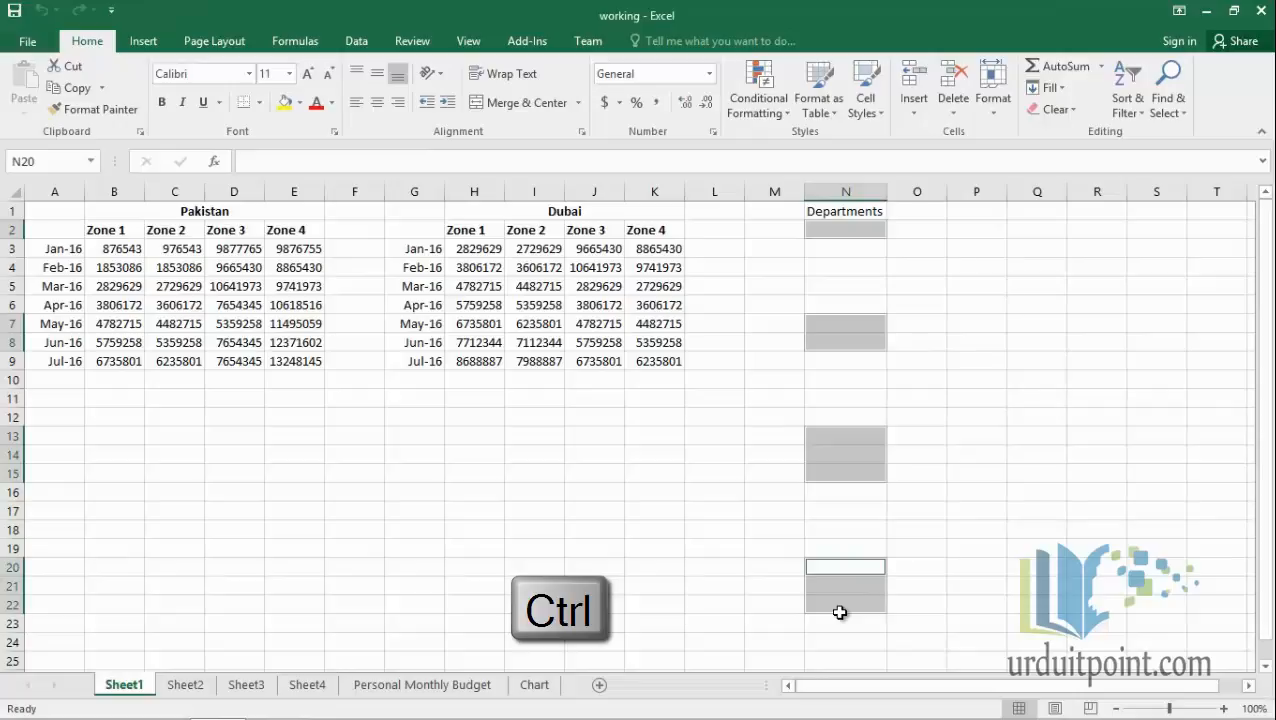
pyautogui.write('Accounts')
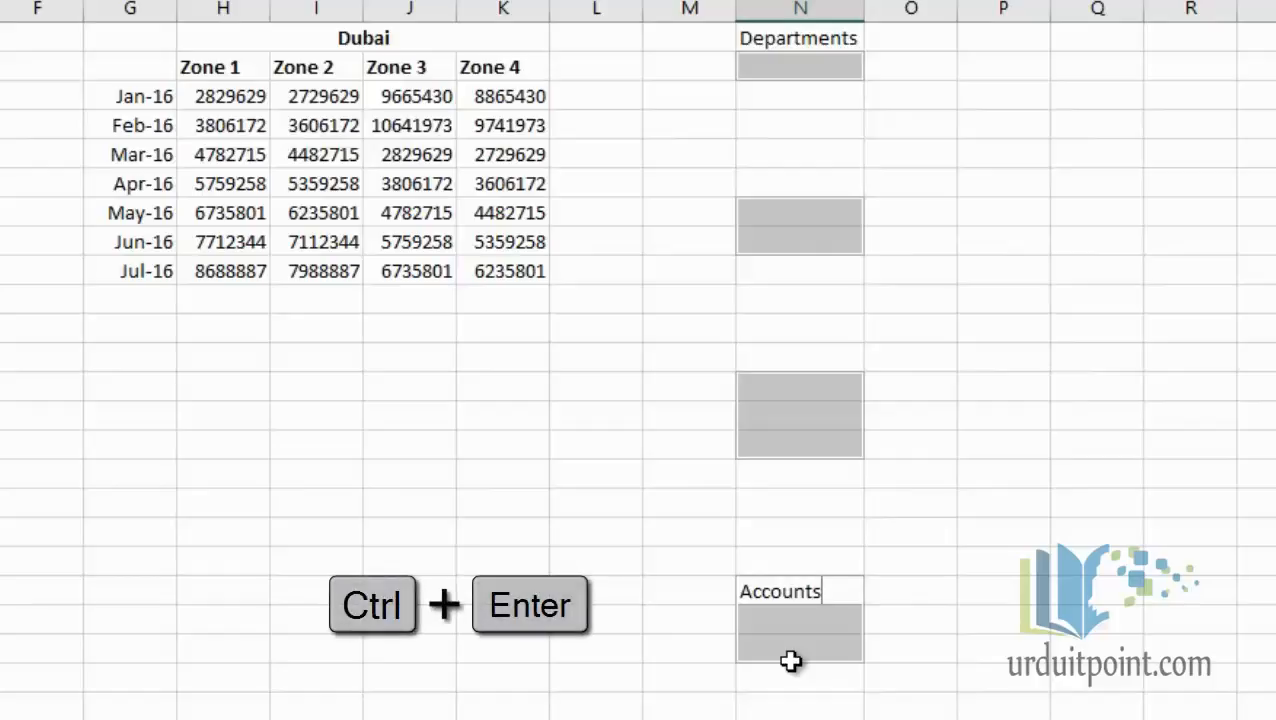
pyautogui.hotkey('ctrl', 'Return')
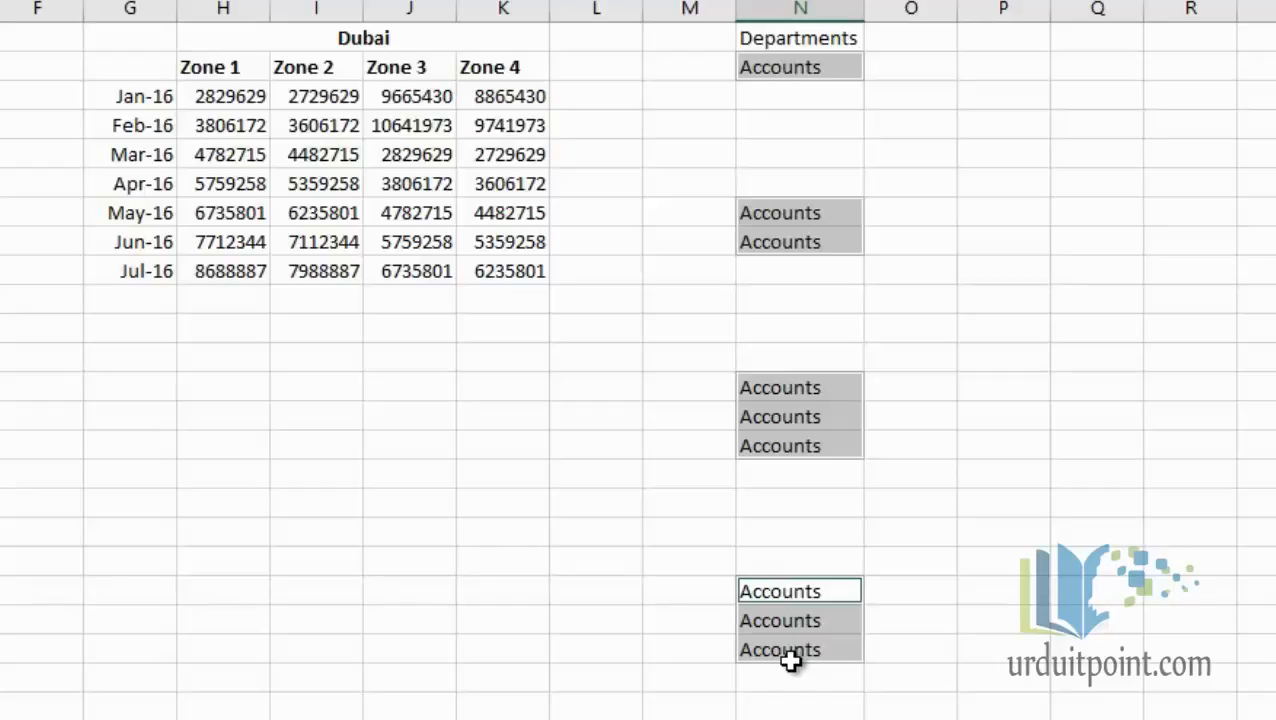
# Step: Enter 30 simultaneously in the non-adjacent ranges N4:P4, P8:Q8, P11:Q11 and Q13:R13
pyautogui.click(829, 128)
pyautogui.moveTo(957, 130); pyautogui.dragTo(991, 128)
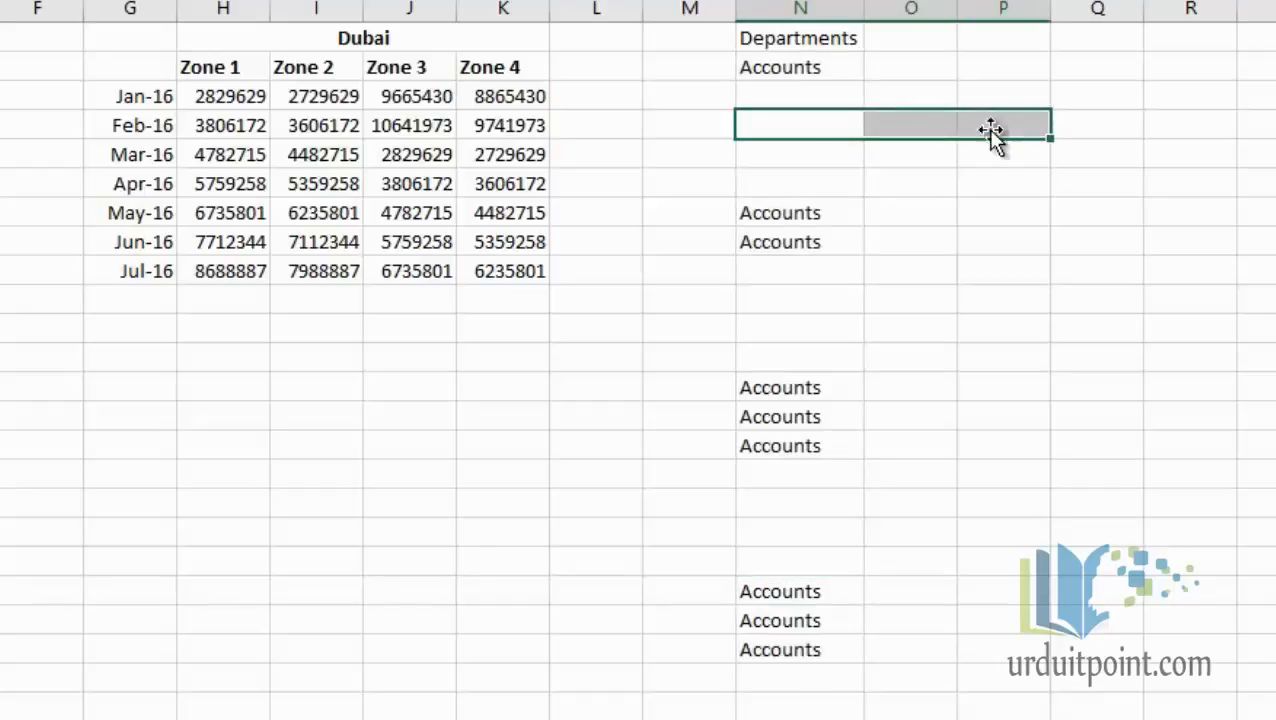
pyautogui.keyDown('ctrl'); pyautogui.moveTo(1000, 242); pyautogui.dragTo(1131, 239); pyautogui.keyUp('ctrl')
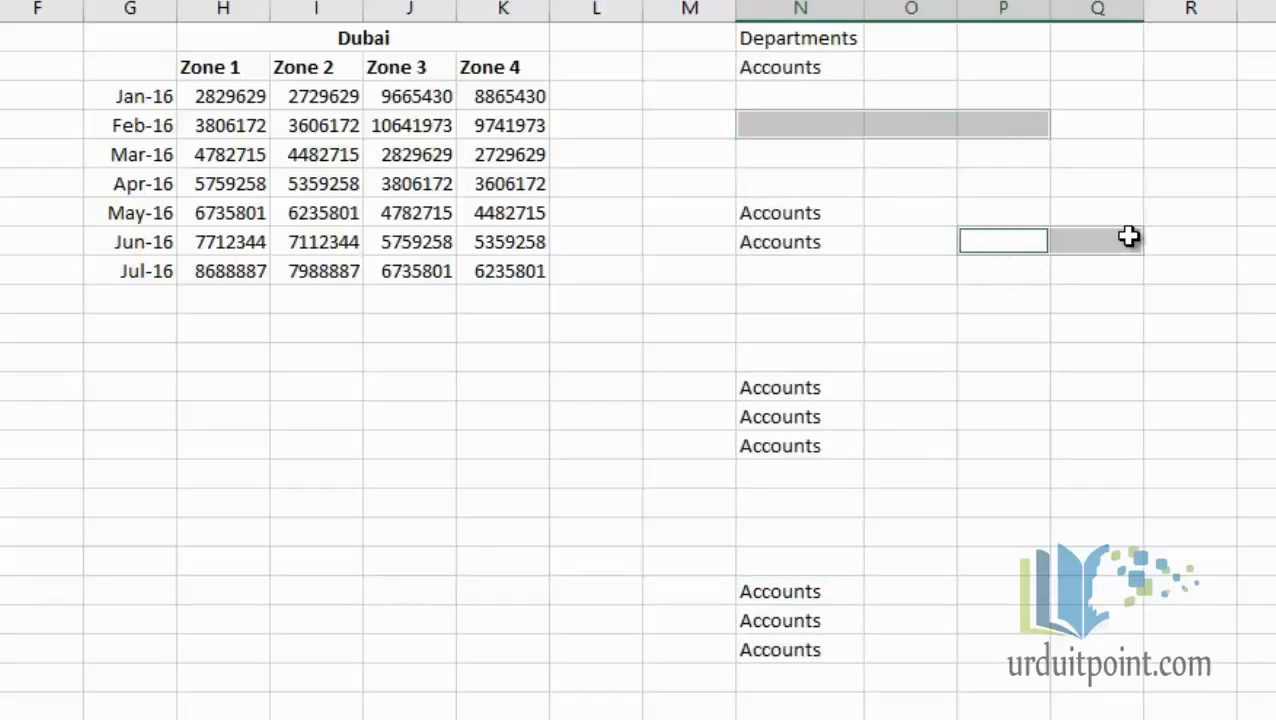
pyautogui.keyDown('ctrl'); pyautogui.moveTo(1003, 340); pyautogui.dragTo(1116, 335); pyautogui.keyUp('ctrl')
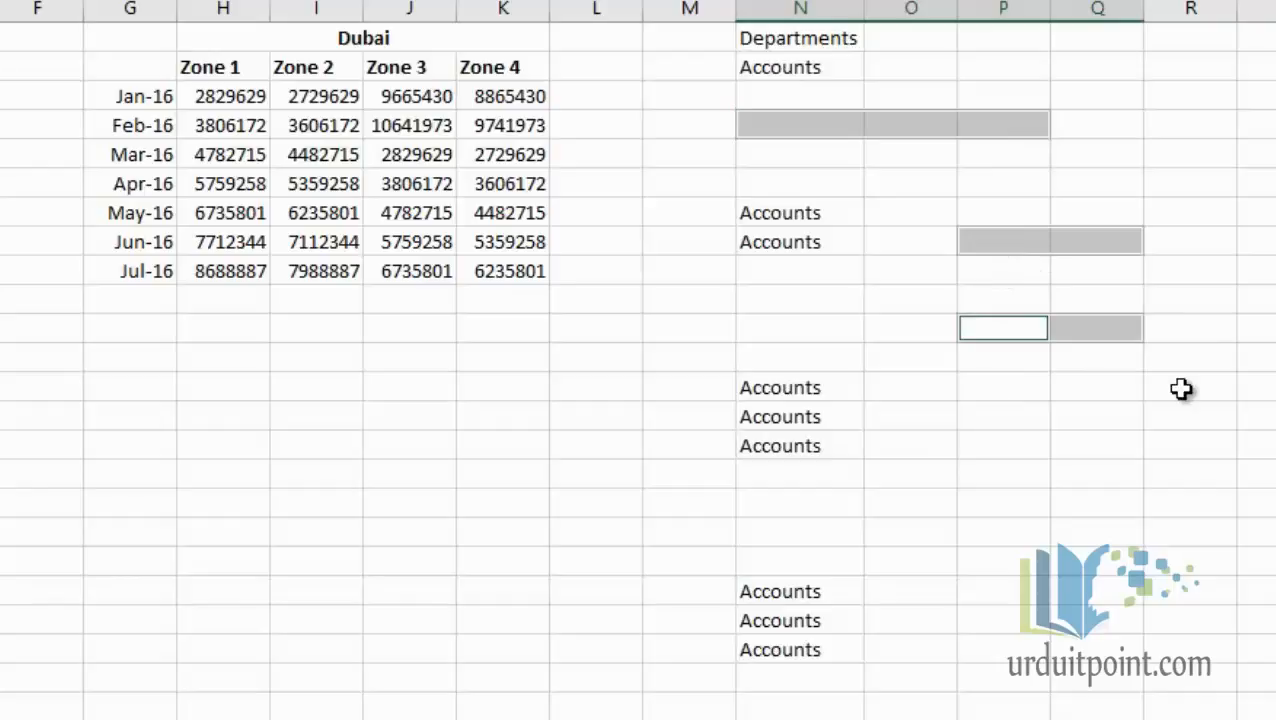
pyautogui.keyDown('ctrl'); pyautogui.moveTo(1110, 389); pyautogui.dragTo(1204, 393); pyautogui.keyUp('ctrl')
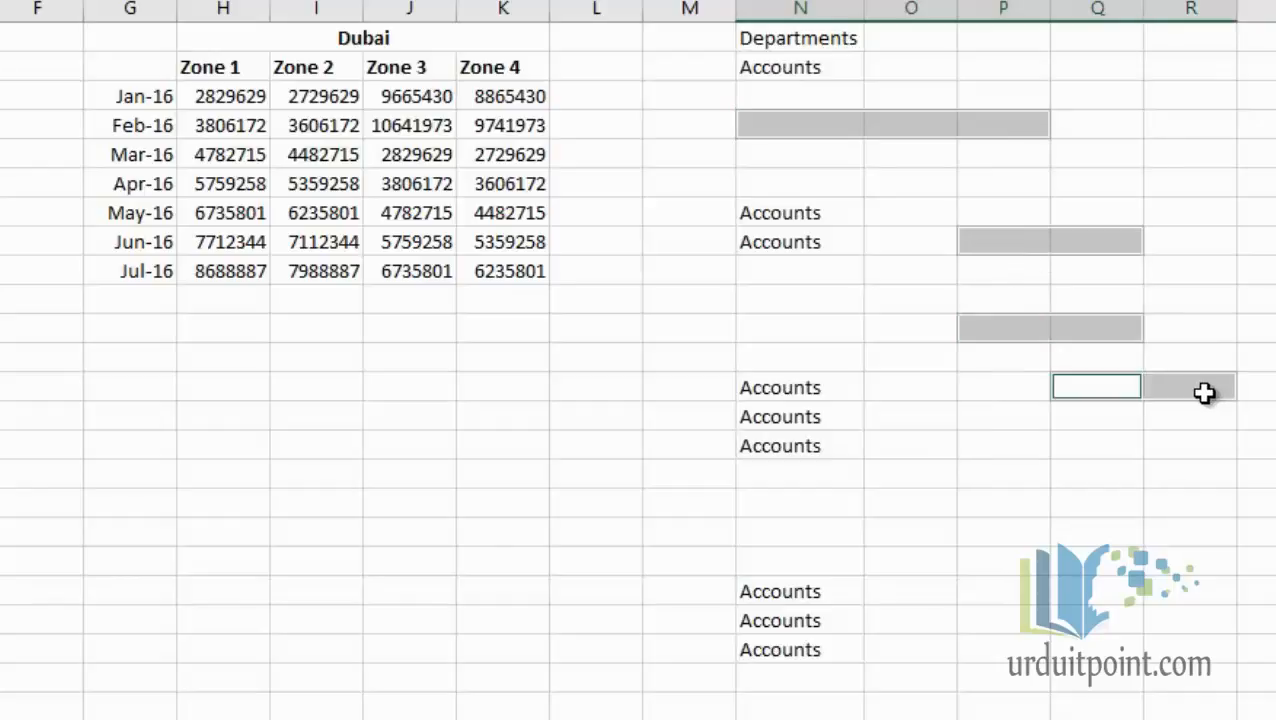
pyautogui.write('30')
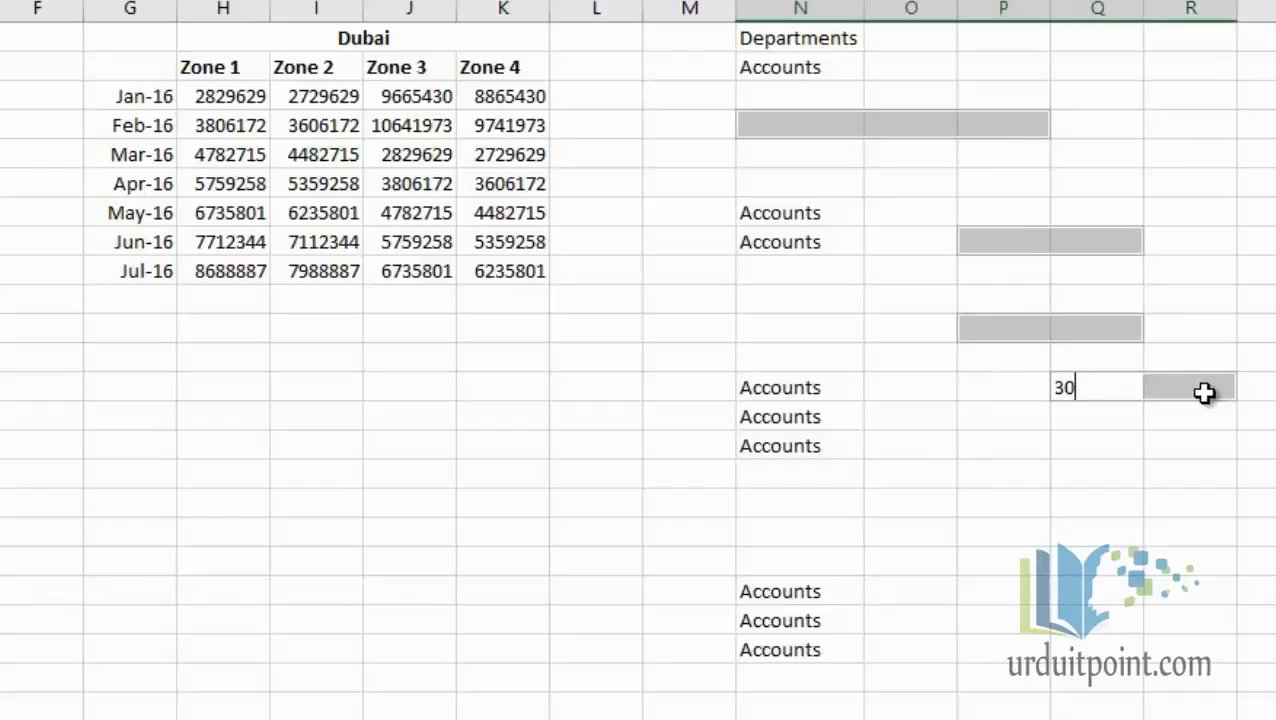
pyautogui.hotkey('ctrl', 'Return')
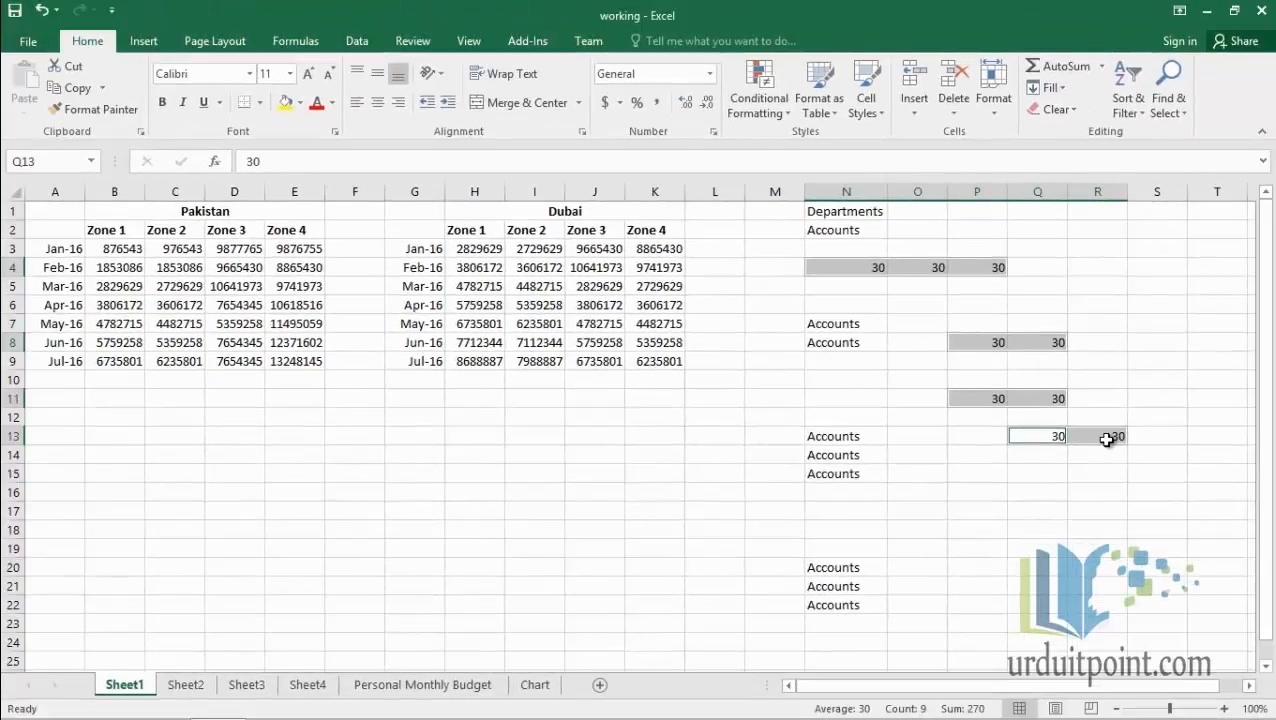
# Step: Move the whole Dubai table down four rows so that it starts at G5
pyautogui.click(418, 212)
pyautogui.moveTo(551, 234); pyautogui.dragTo(630, 432)
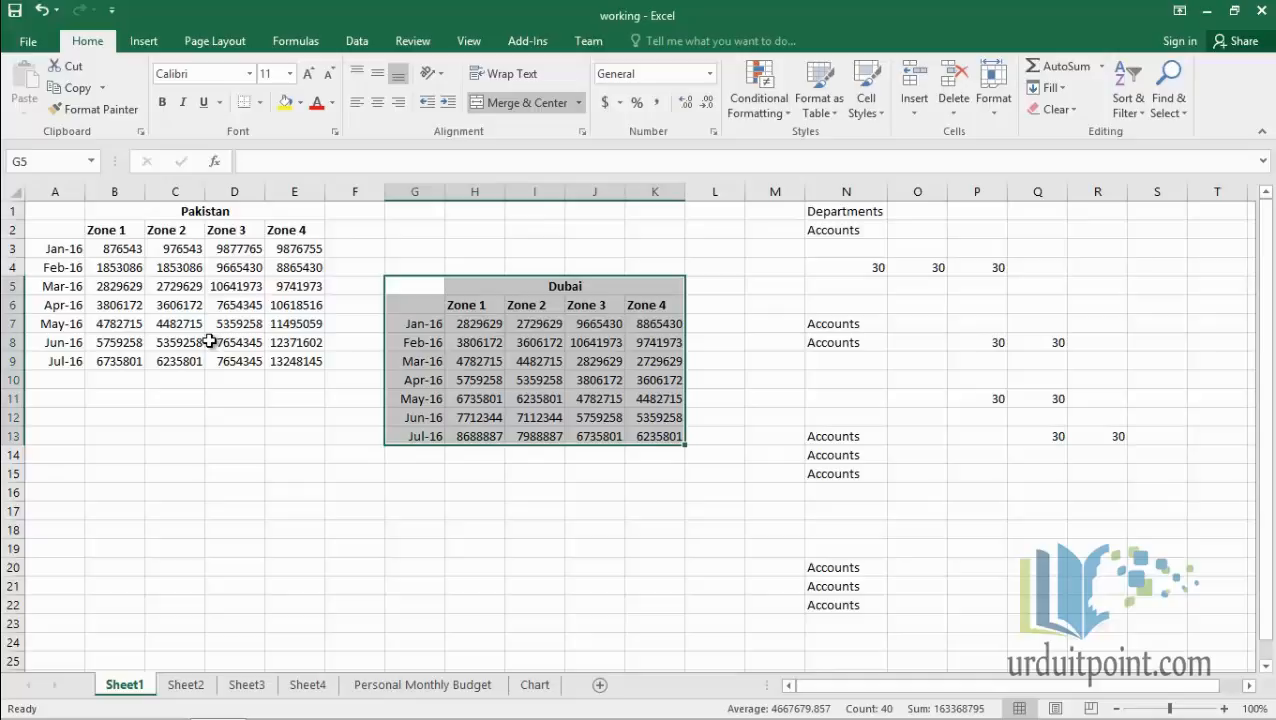
# Step: Total every zone column of both tables at once with SUM formulas in H14:K14 and B10:E10, using B3:B9 as the range for B10
pyautogui.moveTo(661, 454); pyautogui.dragTo(474, 454)
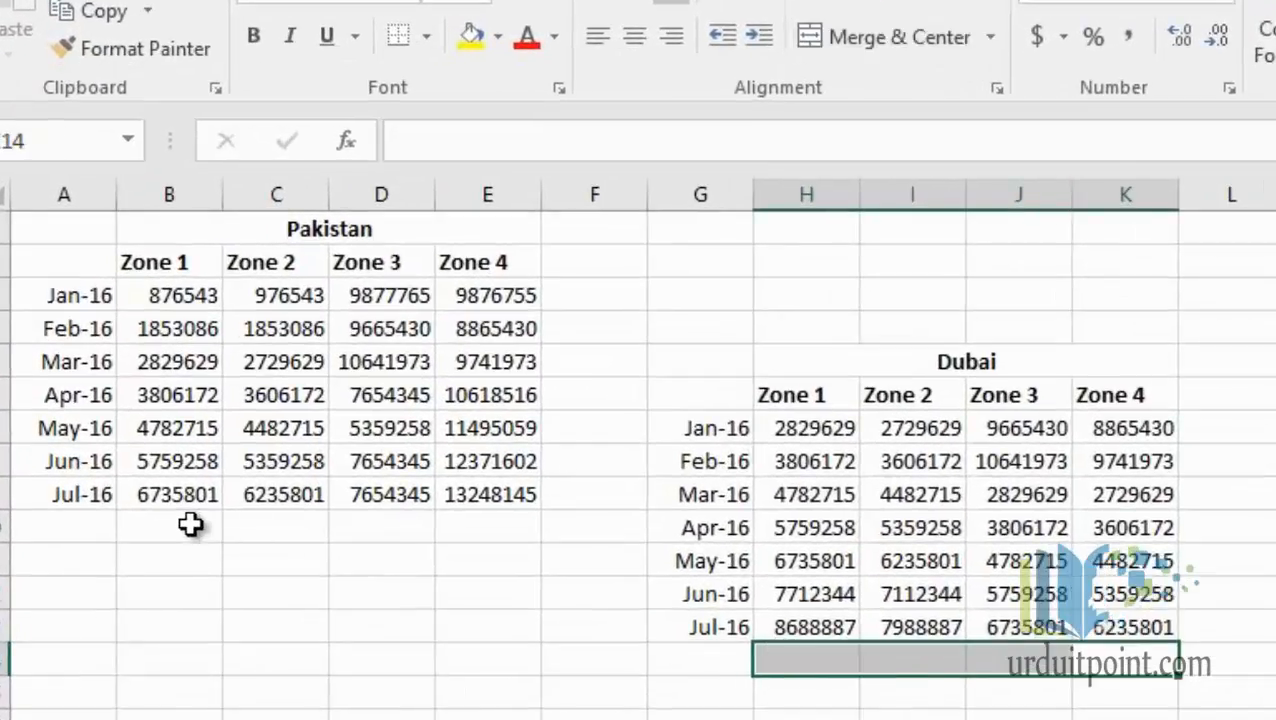
pyautogui.moveTo(190, 525); pyautogui.dragTo(493, 537)
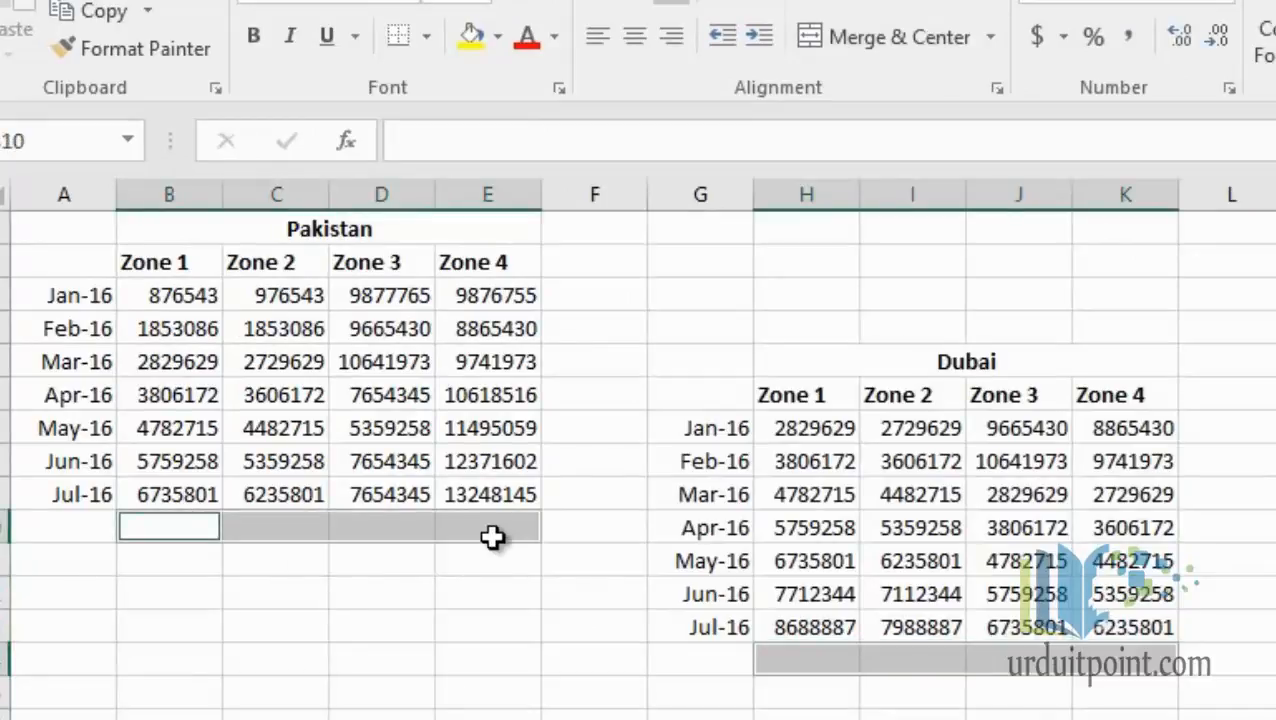
pyautogui.write('=su')
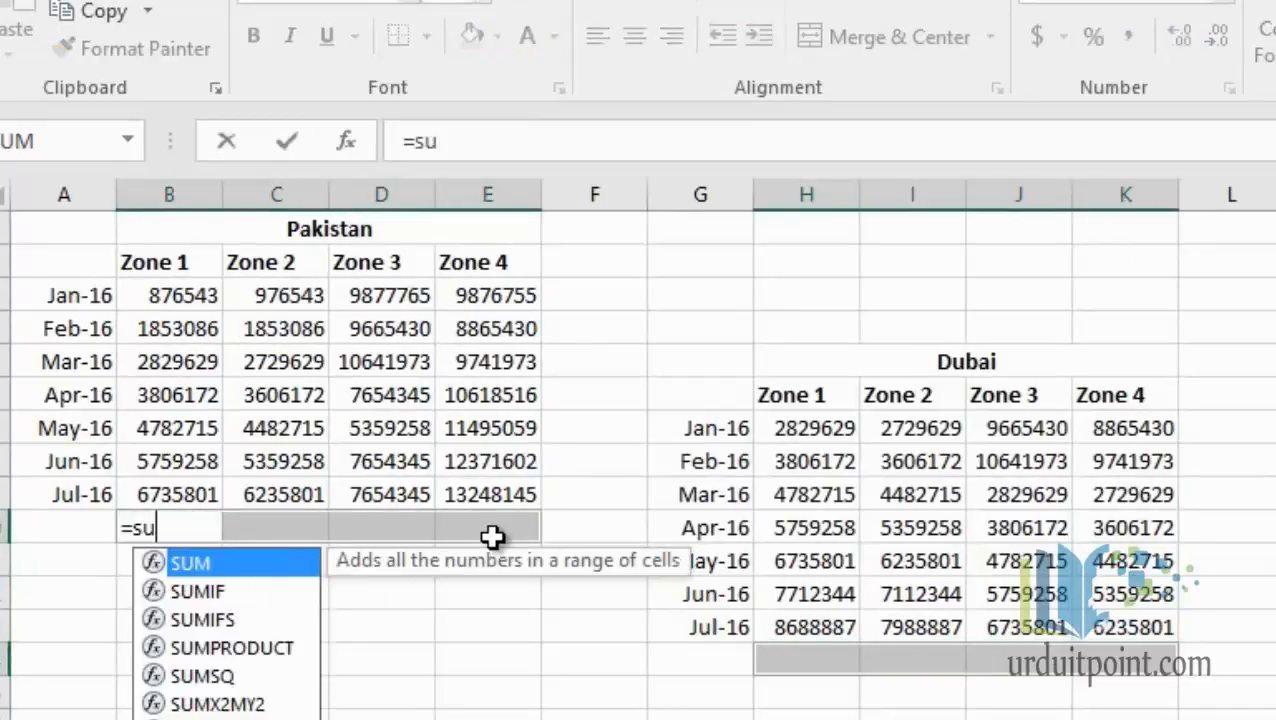
pyautogui.write('m(')
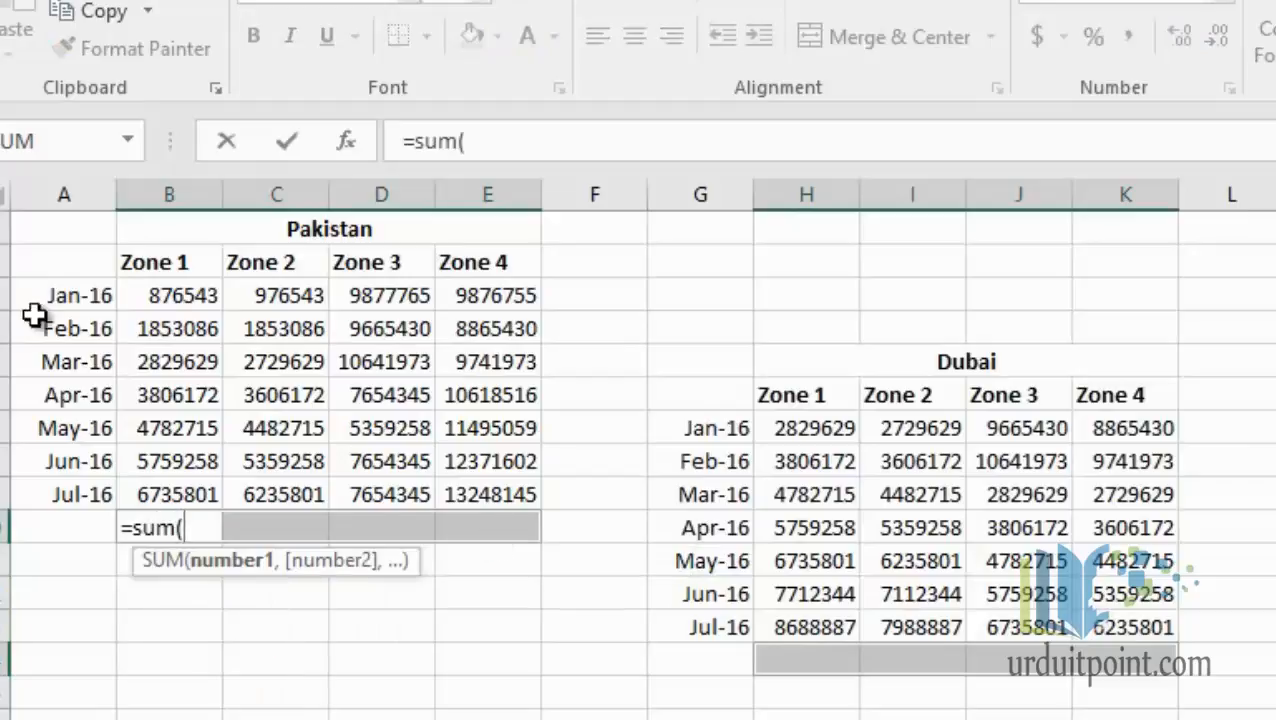
pyautogui.moveTo(168, 305); pyautogui.dragTo(176, 482)
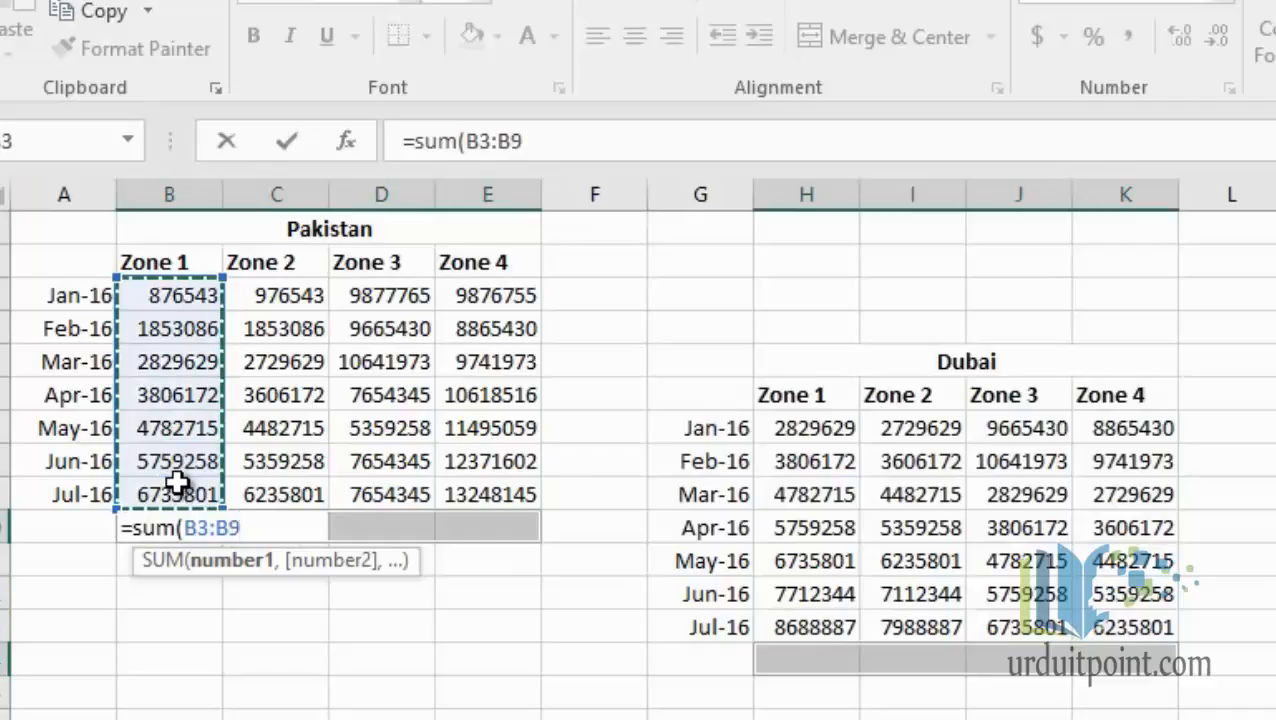
pyautogui.hotkey('ctrl', 'Return')
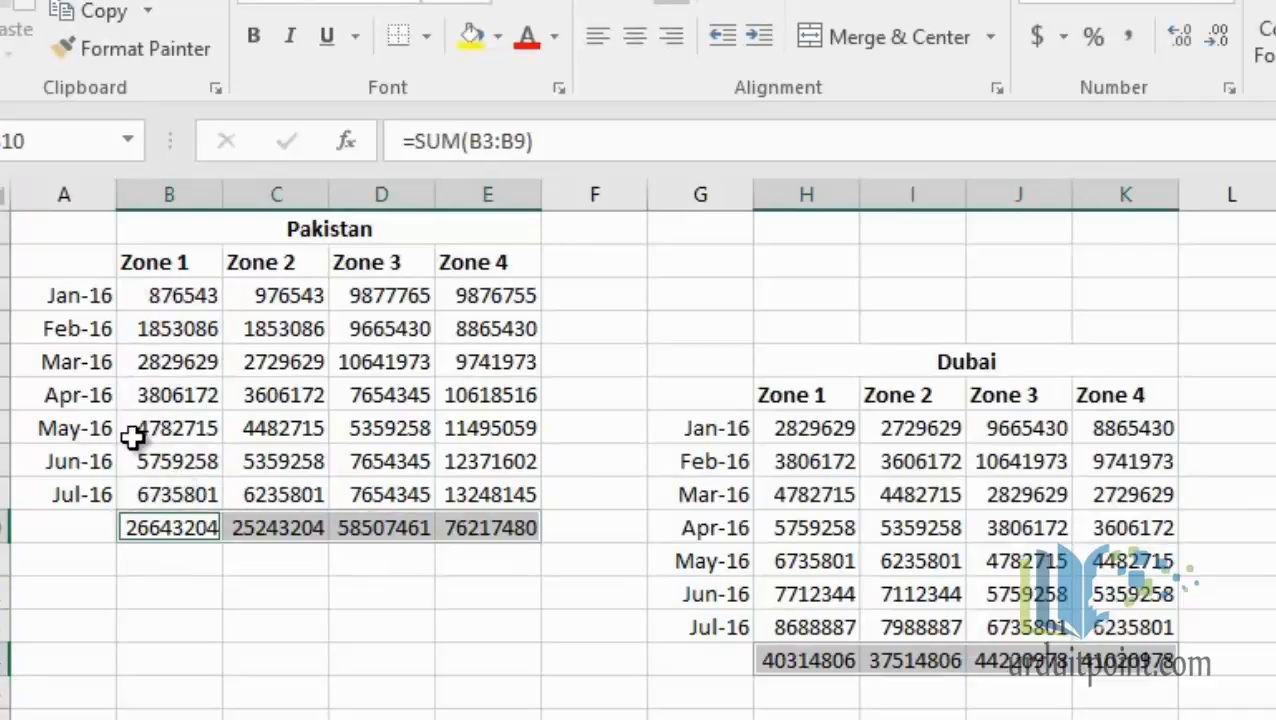
# Step: Check which ranges the SUM formulas in C10 and H14 refer to
pyautogui.doubleClick(250, 527)
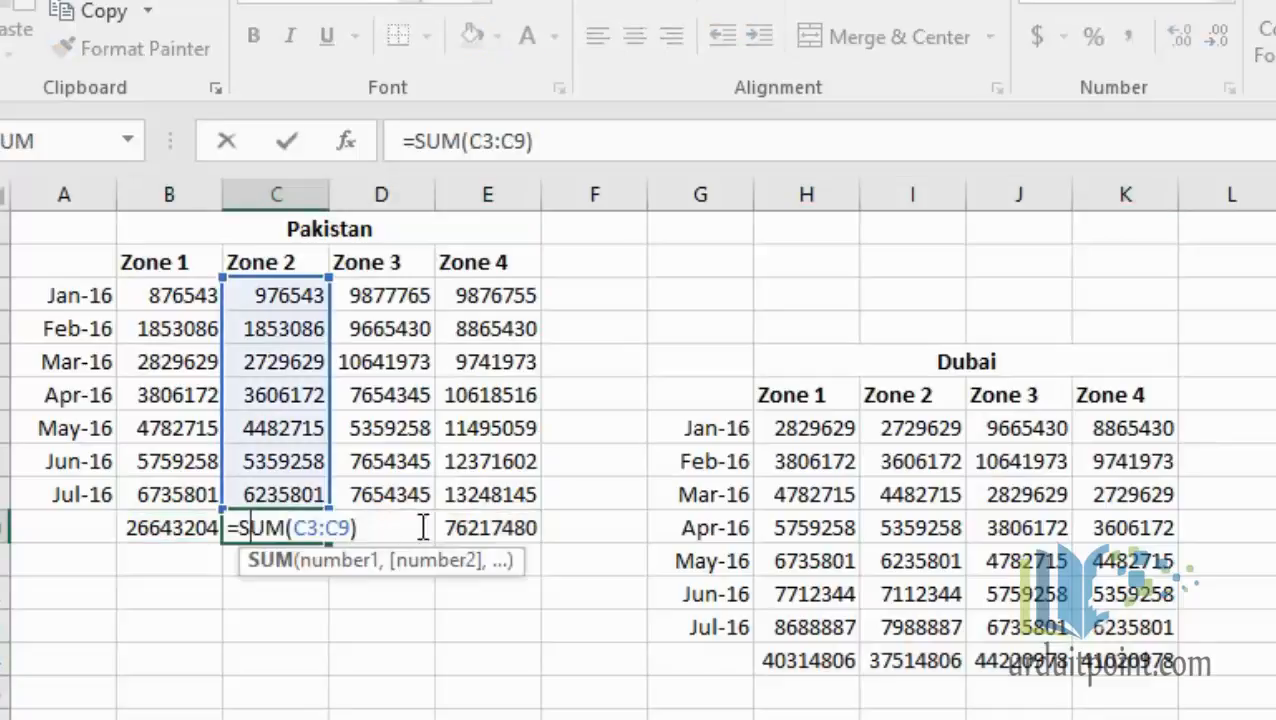
pyautogui.doubleClick(824, 660)
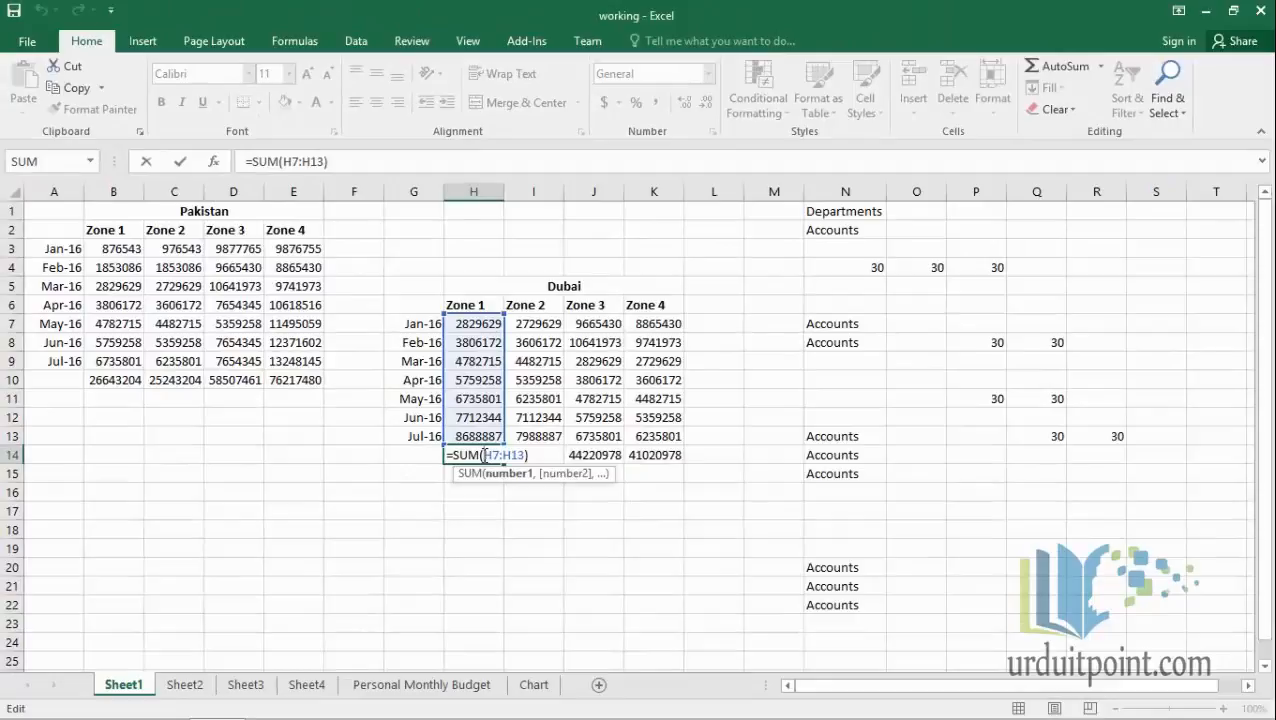
pyautogui.click(187, 685)
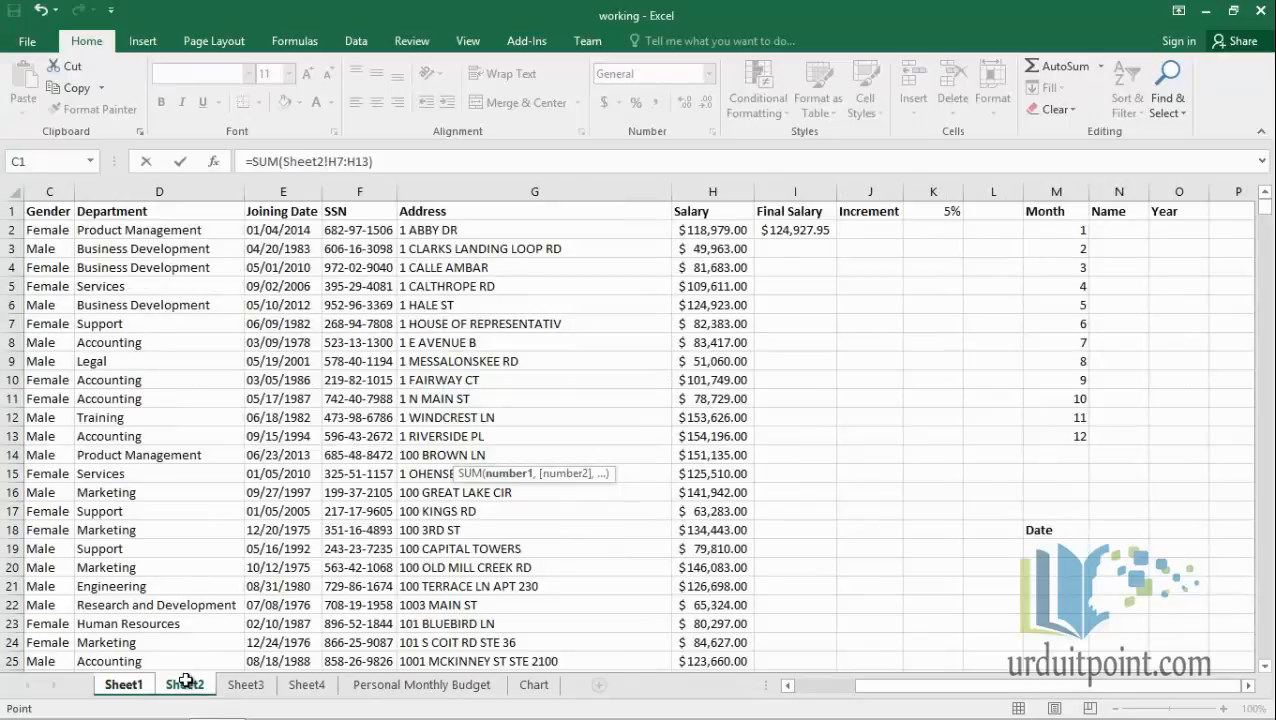
pyautogui.click(727, 230)
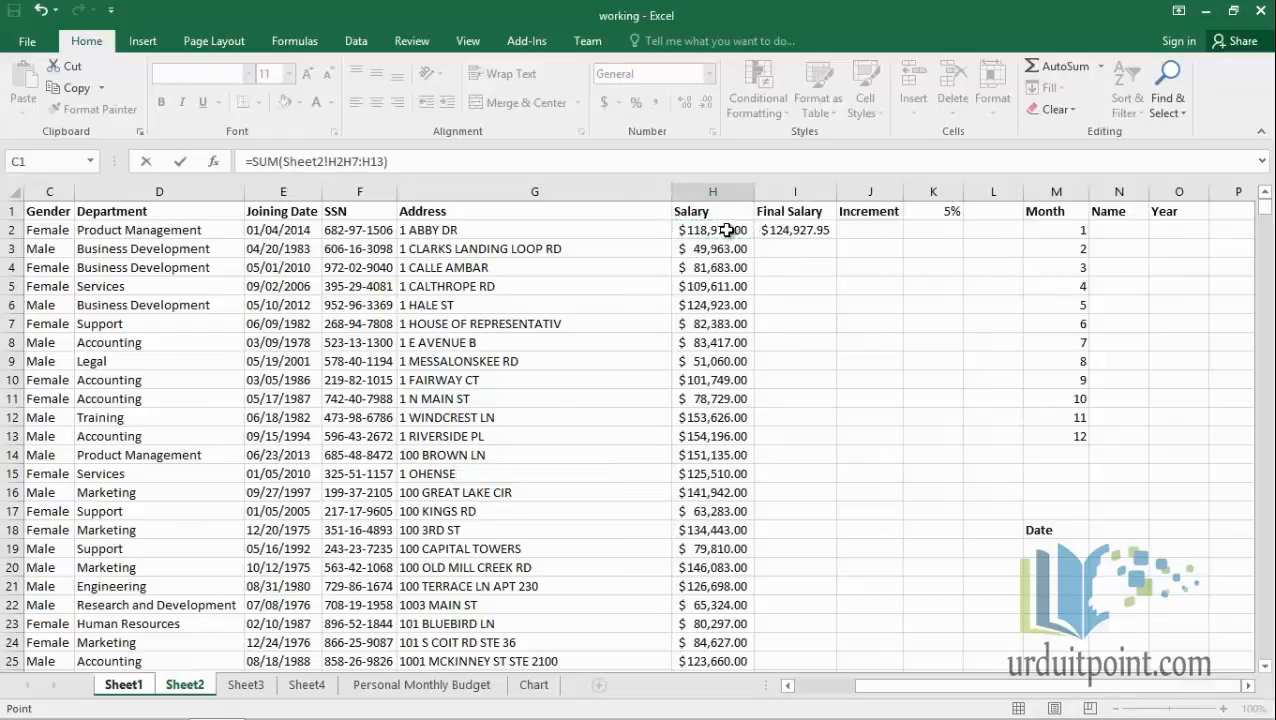
pyautogui.press('Escape')
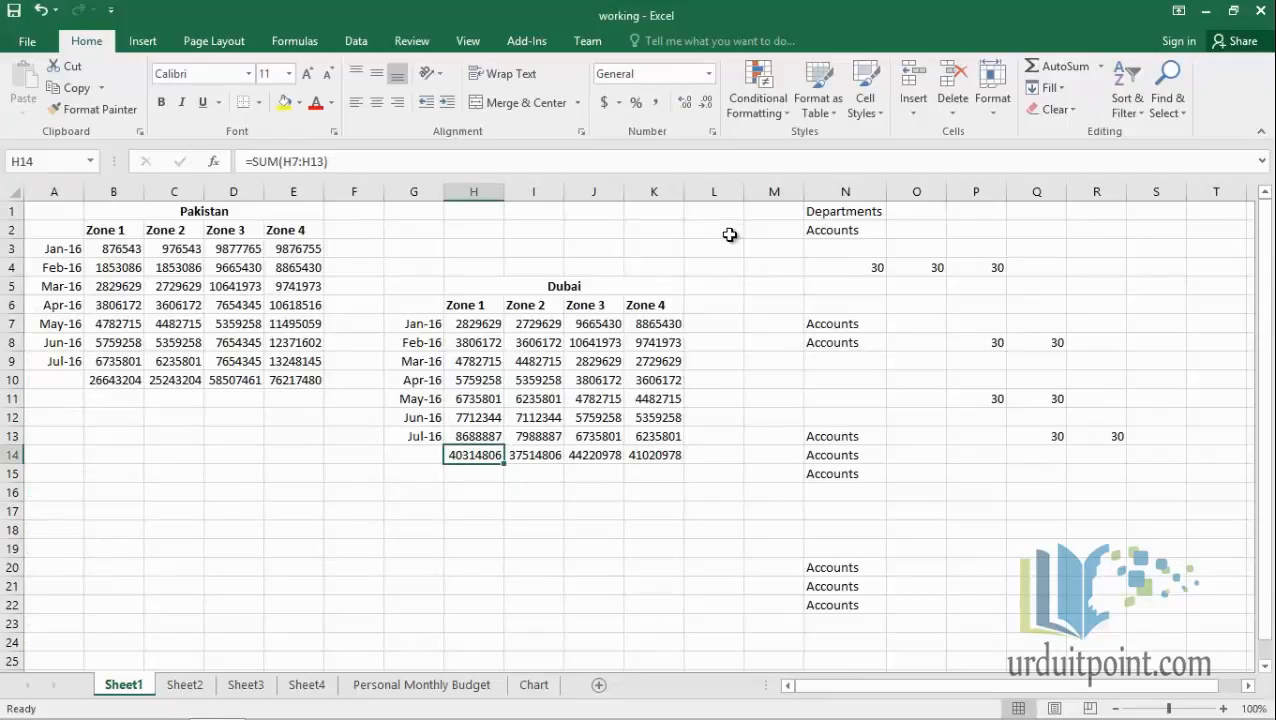
# Step: On Sheet2, copy the Final Salary formula from I2 down to I7
pyautogui.click(185, 686)
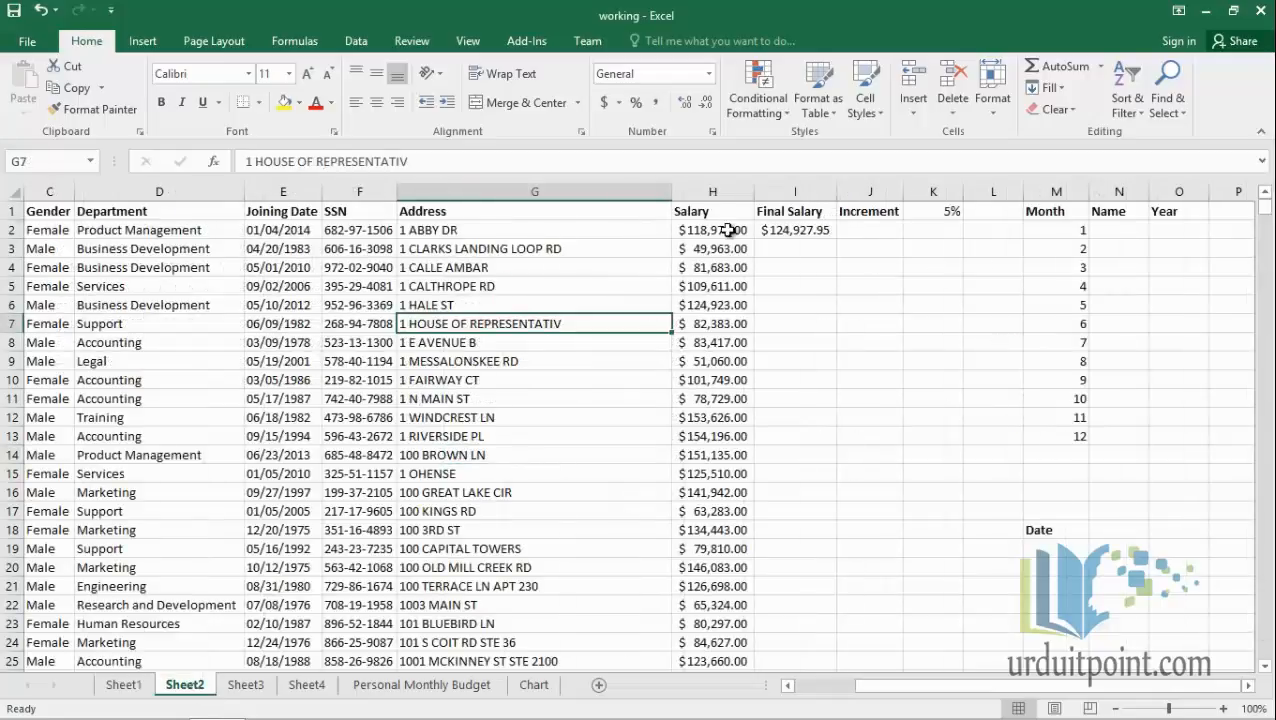
pyautogui.click(729, 230)
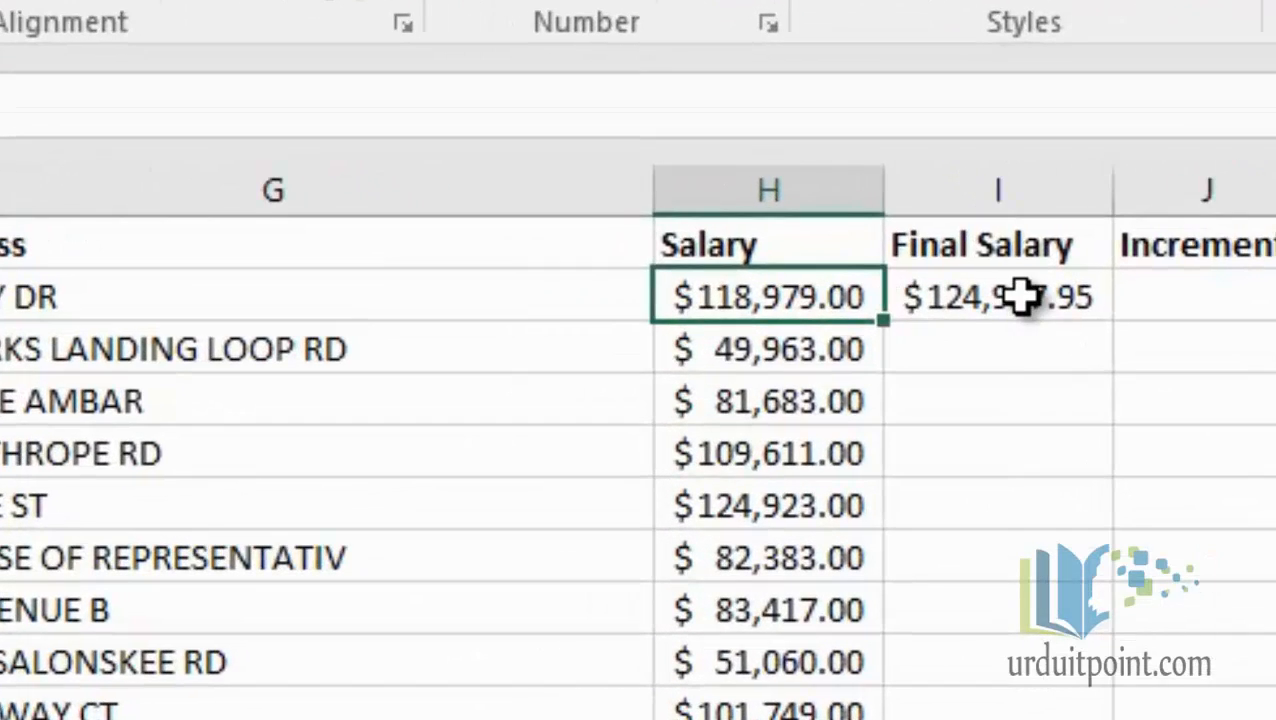
pyautogui.click(1020, 297)
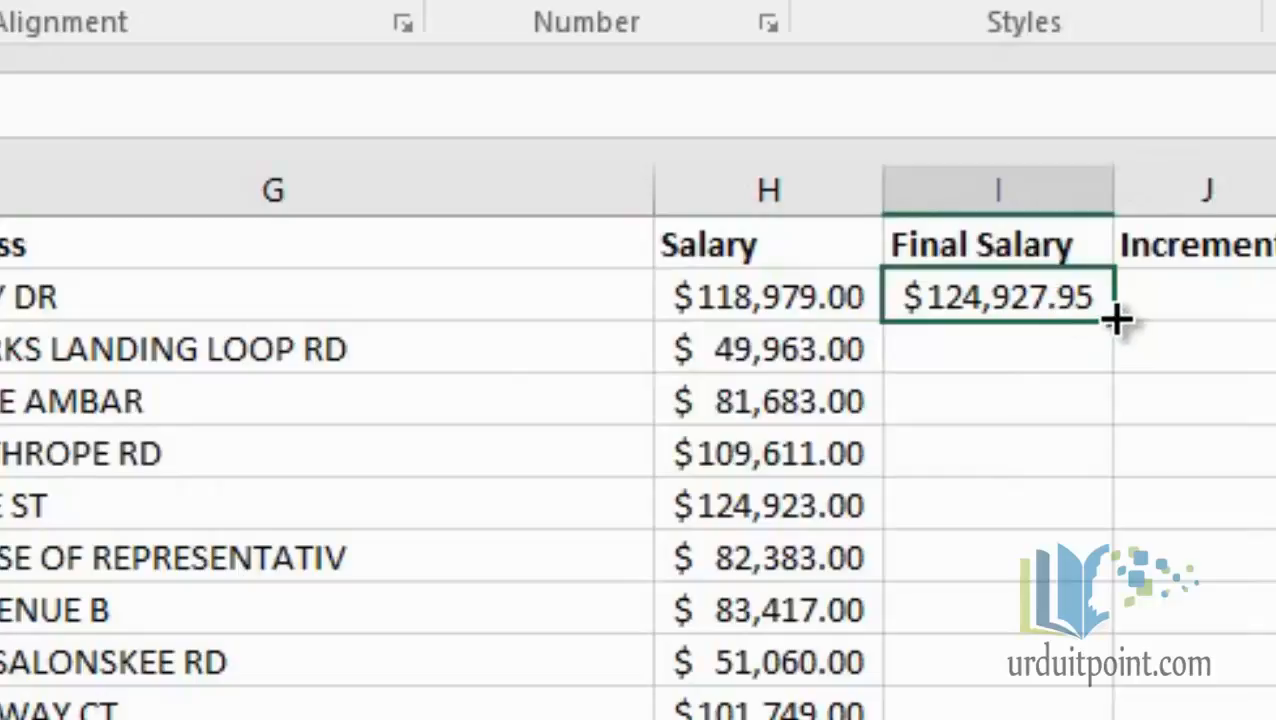
pyautogui.moveTo(1116, 318); pyautogui.dragTo(1100, 719)
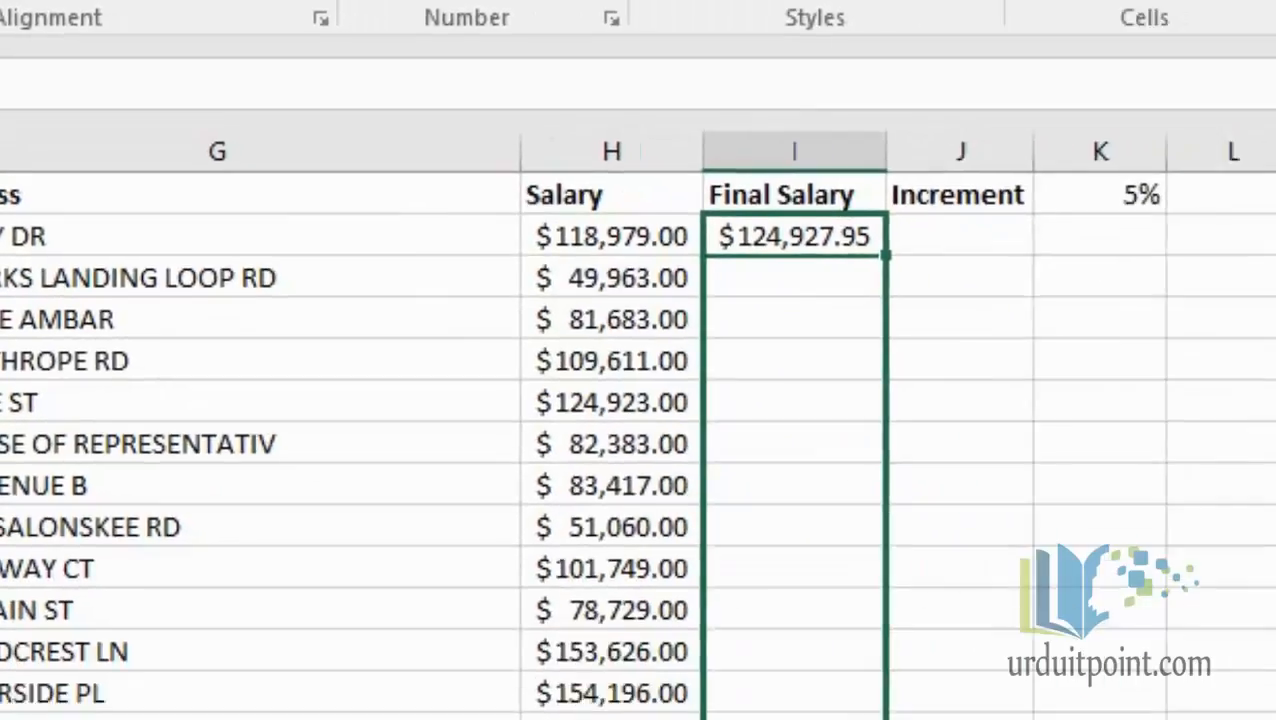
pyautogui.moveTo(884, 719); pyautogui.dragTo(874, 467)
pyautogui.moveTo(703, 375); pyautogui.dragTo(703, 376)
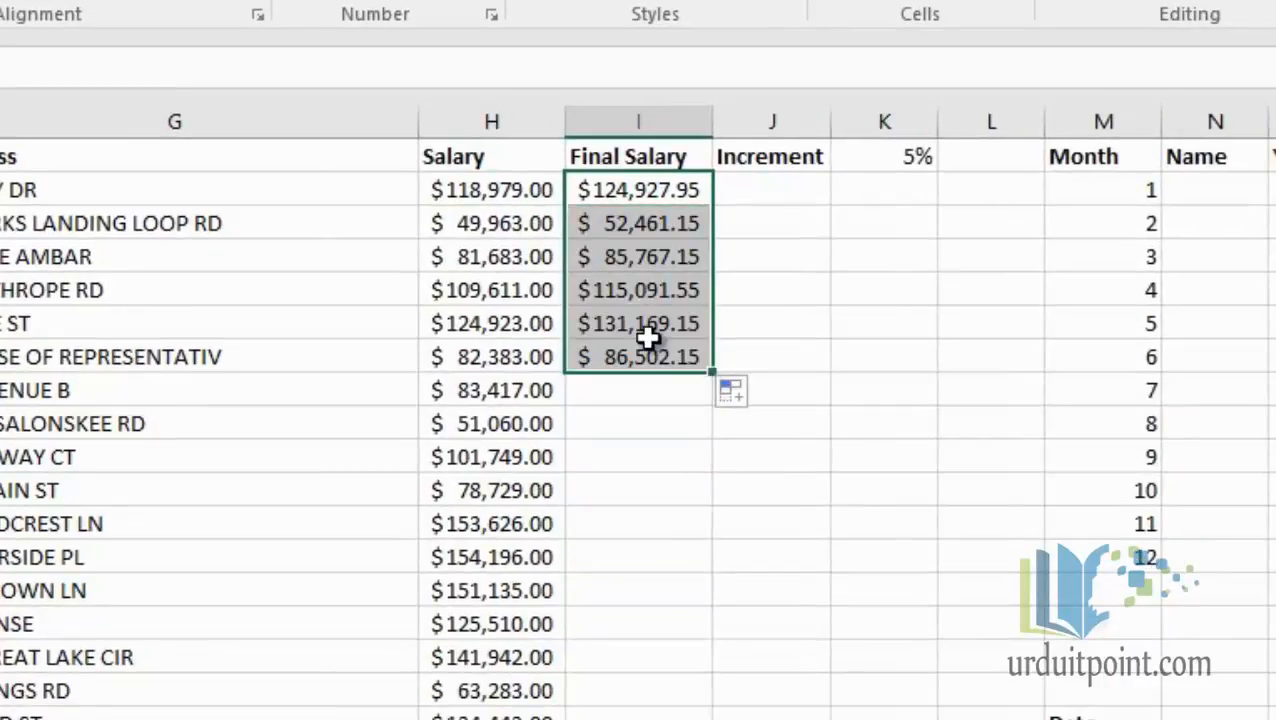
# Step: View the last entry of the Salary column and return to its header
pyautogui.click(483, 188)
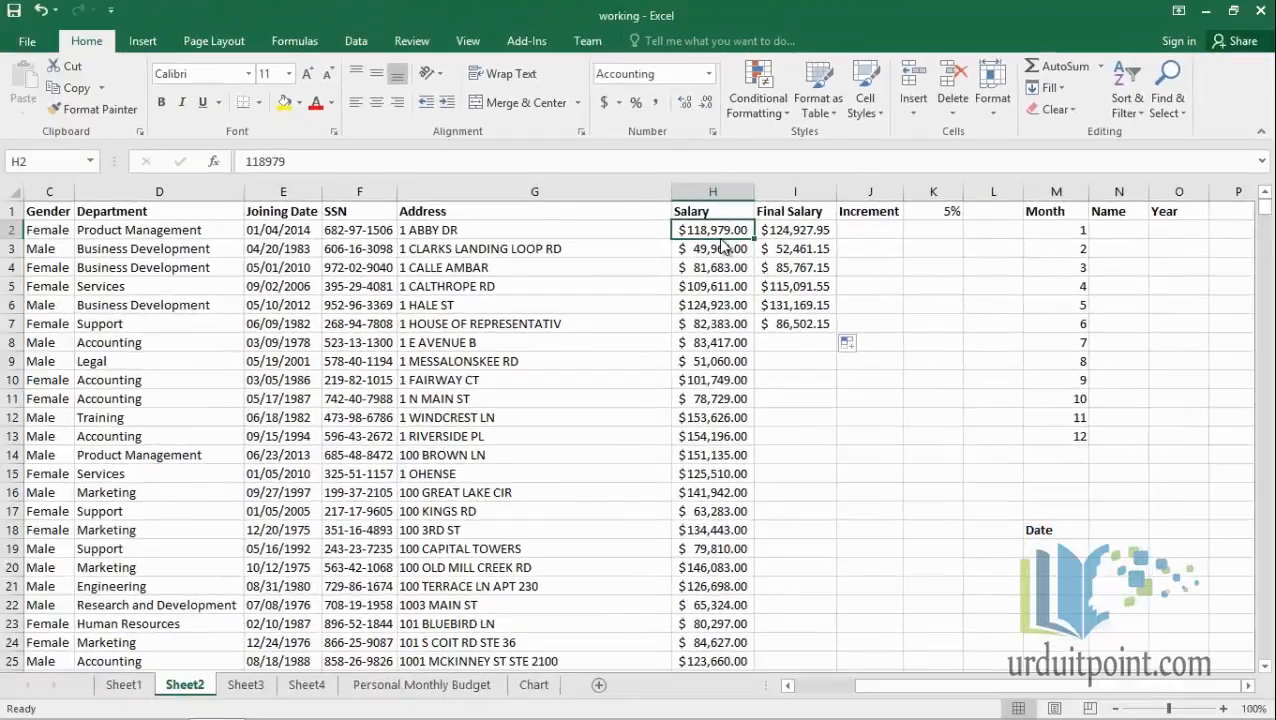
pyautogui.hotkey('ctrl', 'Down')
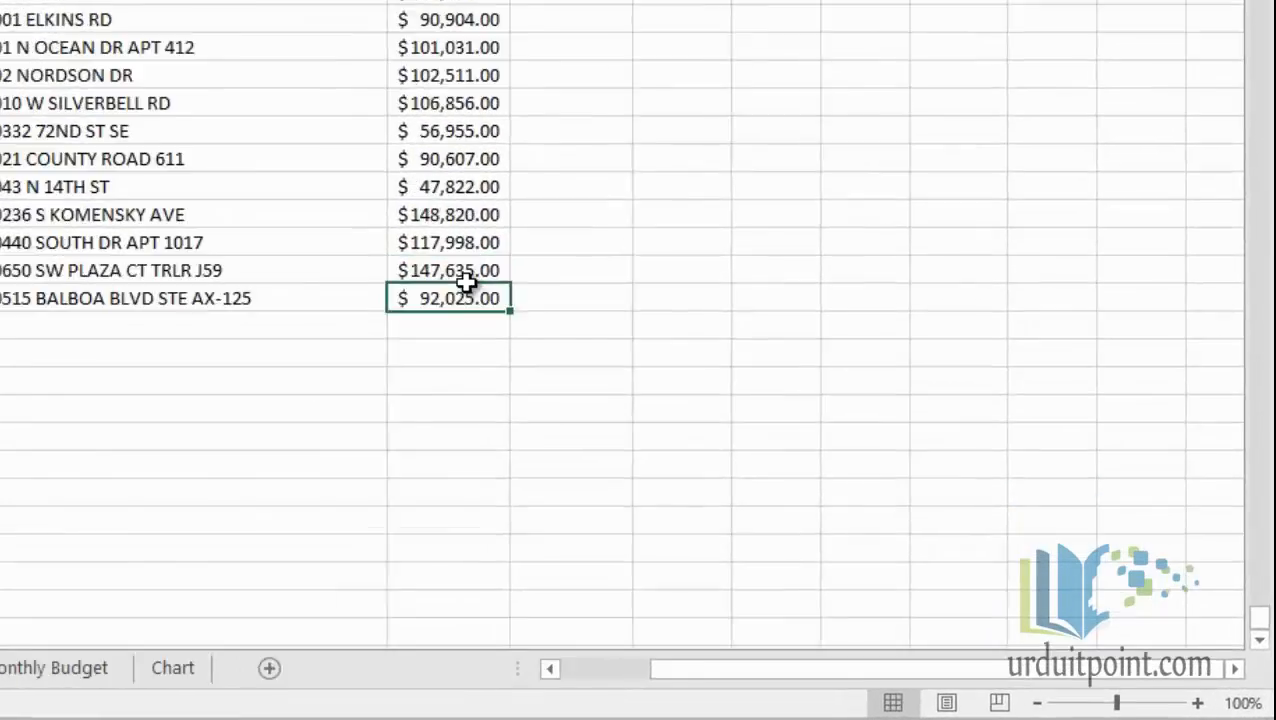
pyautogui.hotkey('ctrl', 'Up')
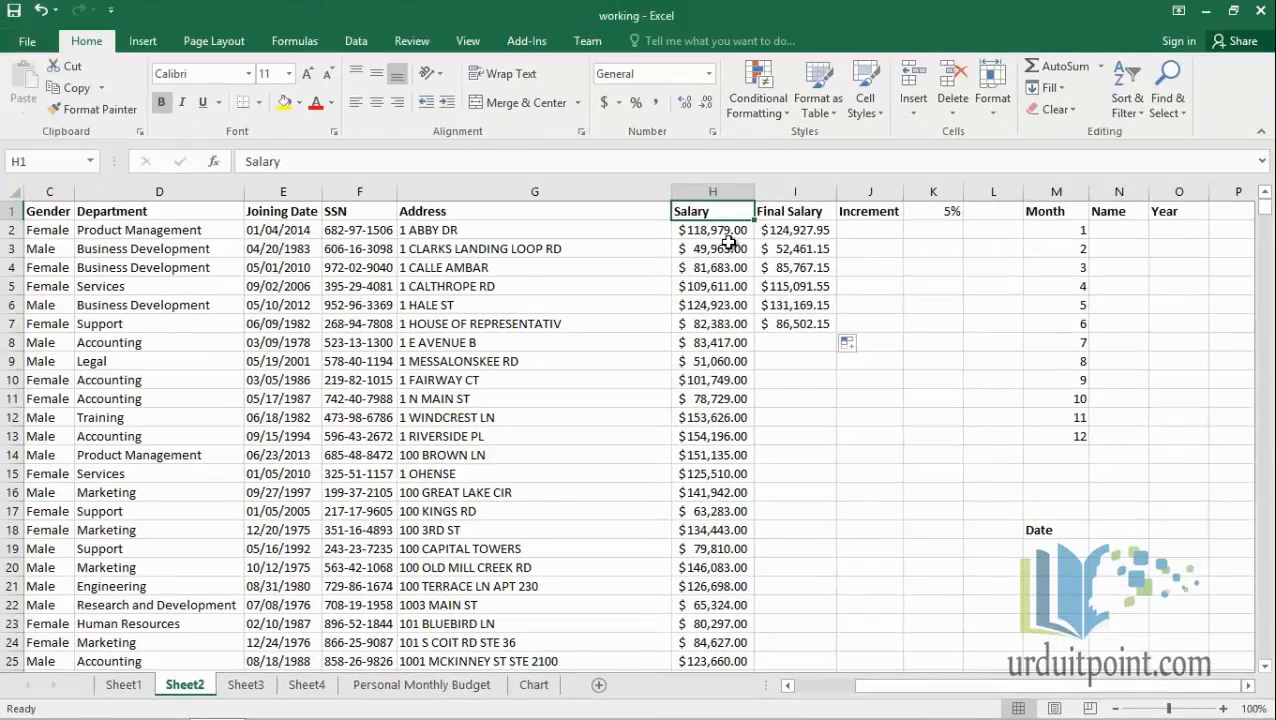
# Step: Clear I3:I7 and autofill the formula from I2 down the Final Salary column alongside all the salary rows
pyautogui.click(797, 229)
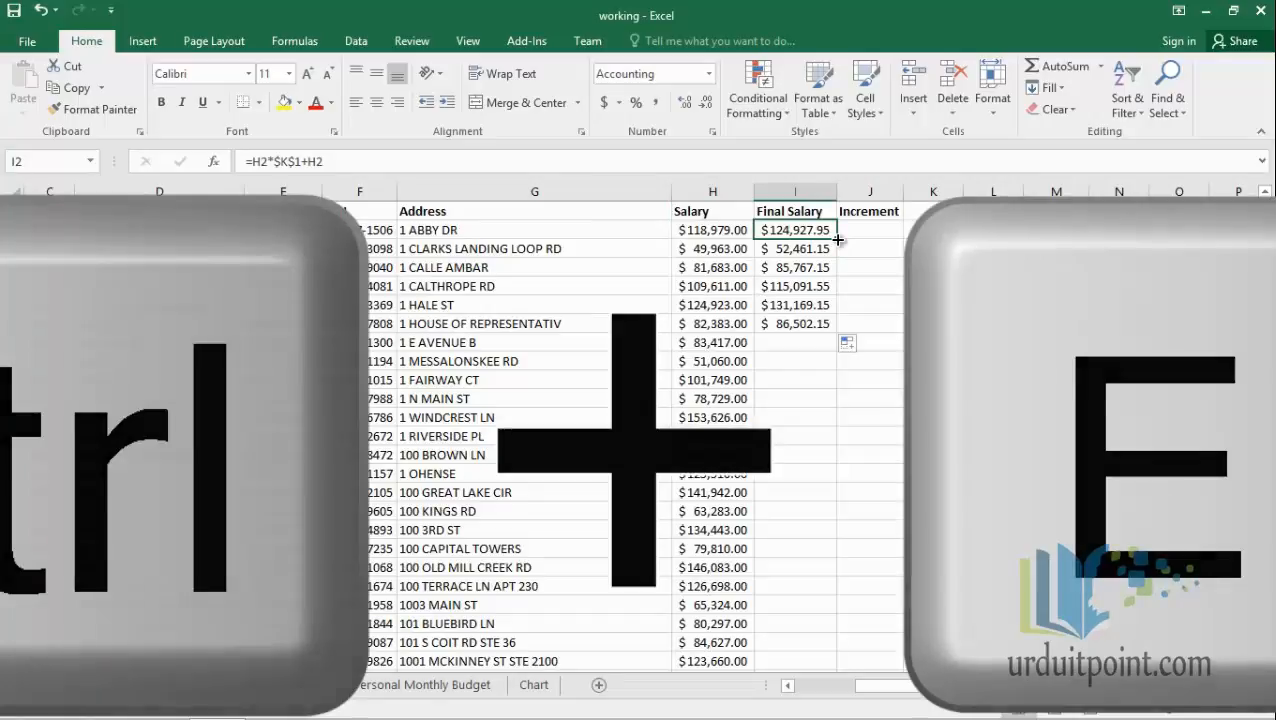
pyautogui.hotkey('ctrl', 'shift', 'Down')
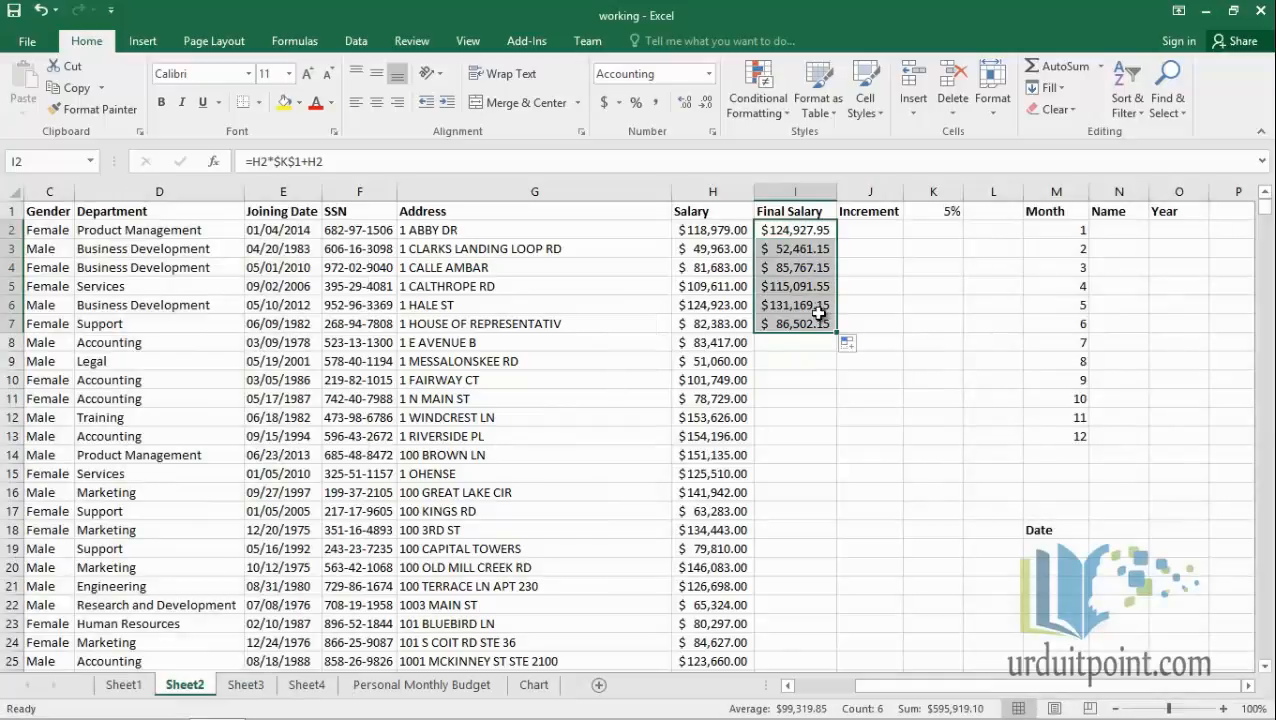
pyautogui.moveTo(815, 249); pyautogui.dragTo(822, 324)
pyautogui.press('Delete')
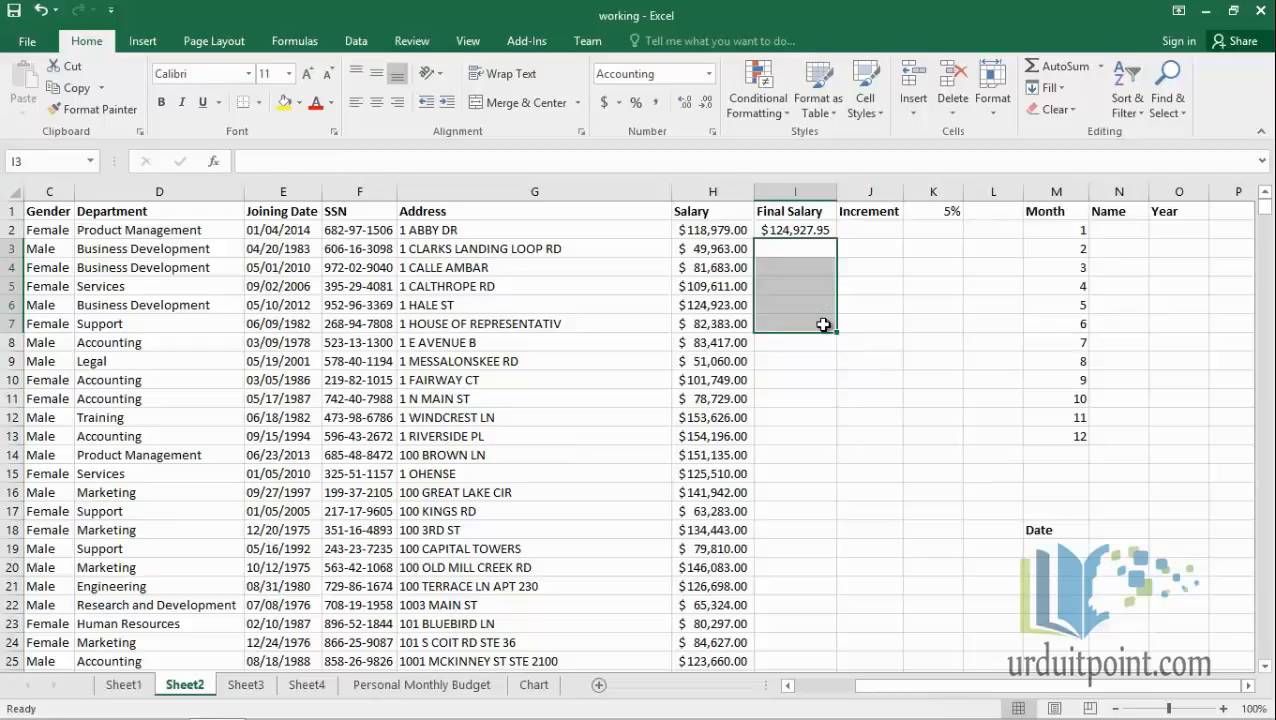
pyautogui.click(816, 230)
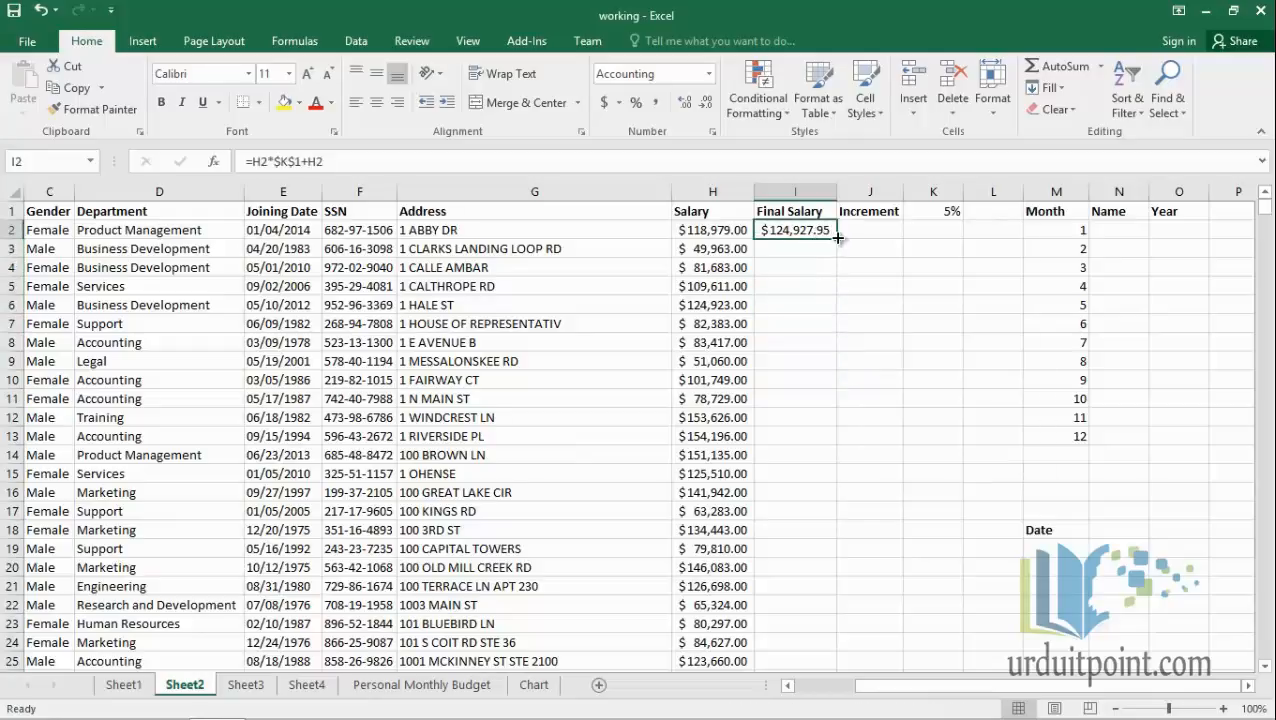
pyautogui.doubleClick(836, 237)
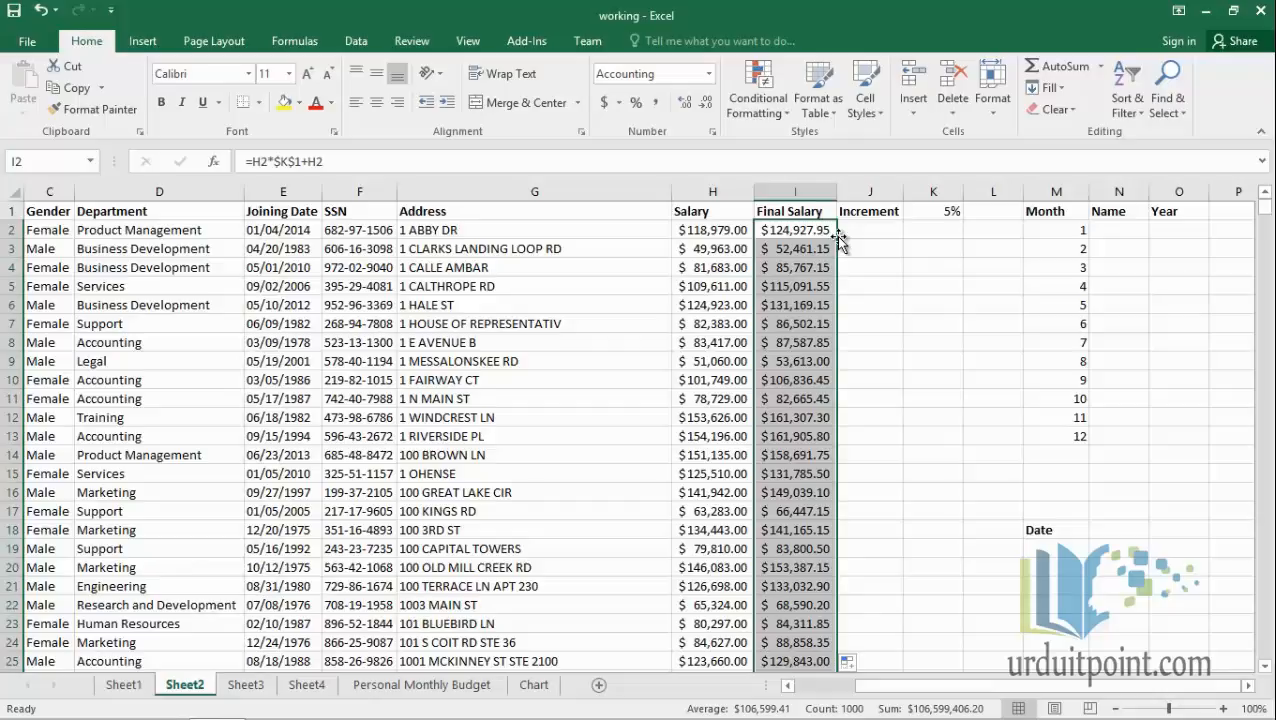
# Step: Jump between the first and last cells of the selected Final Salary range and return to the header row
pyautogui.hotkey('ctrl', '.')
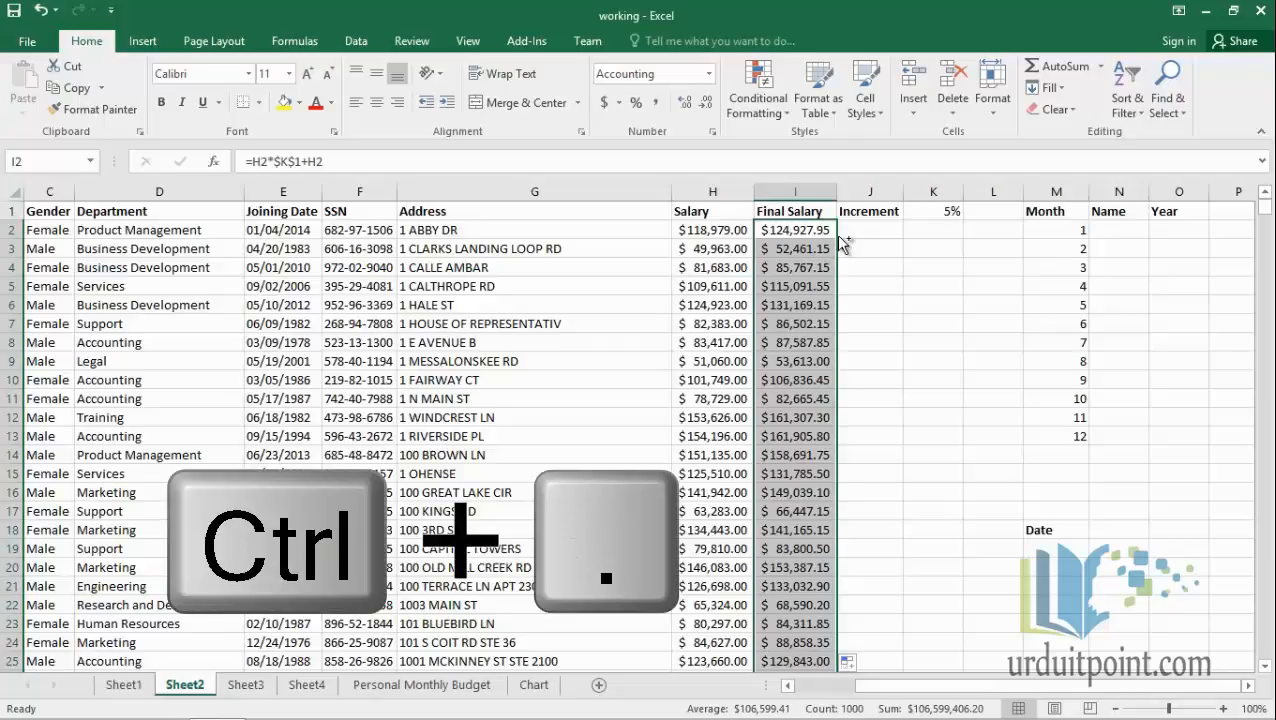
pyautogui.hotkey('ctrl', '.')
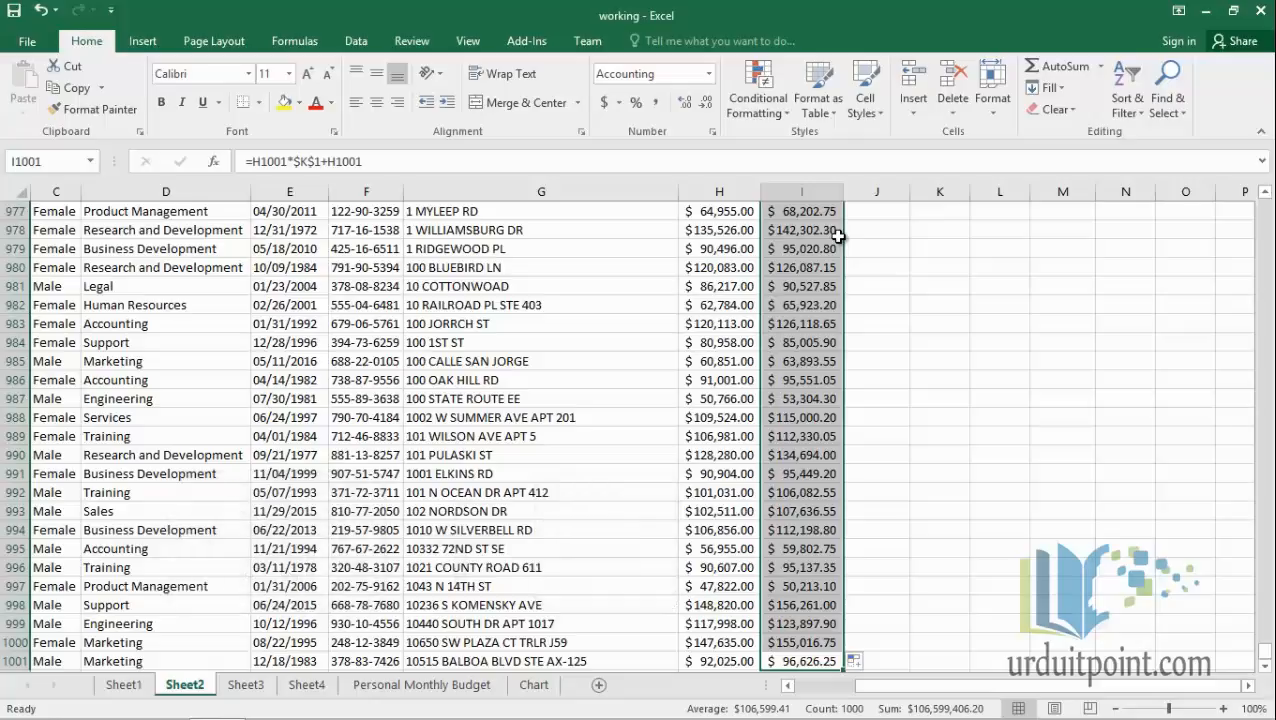
pyautogui.hotkey('ctrl', '.')
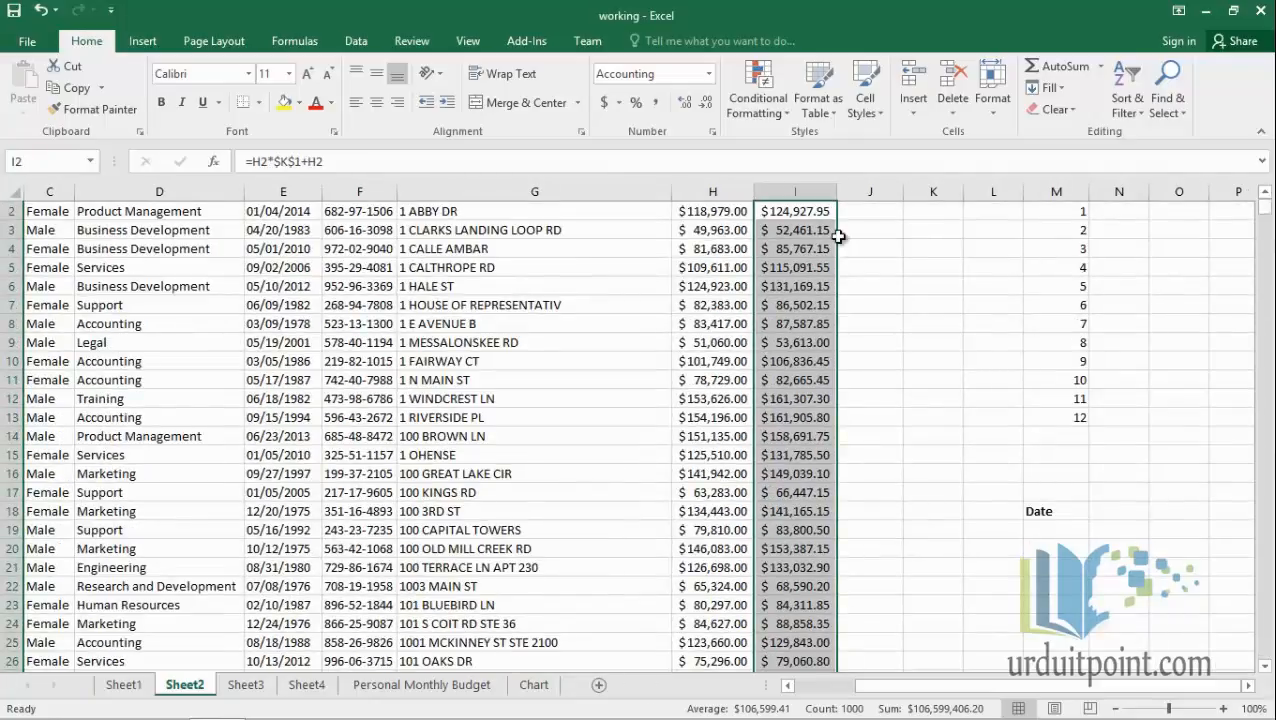
pyautogui.hotkey('ctrl', '.')
pyautogui.hotkey('ctrl', '.')
pyautogui.click(1265, 193)
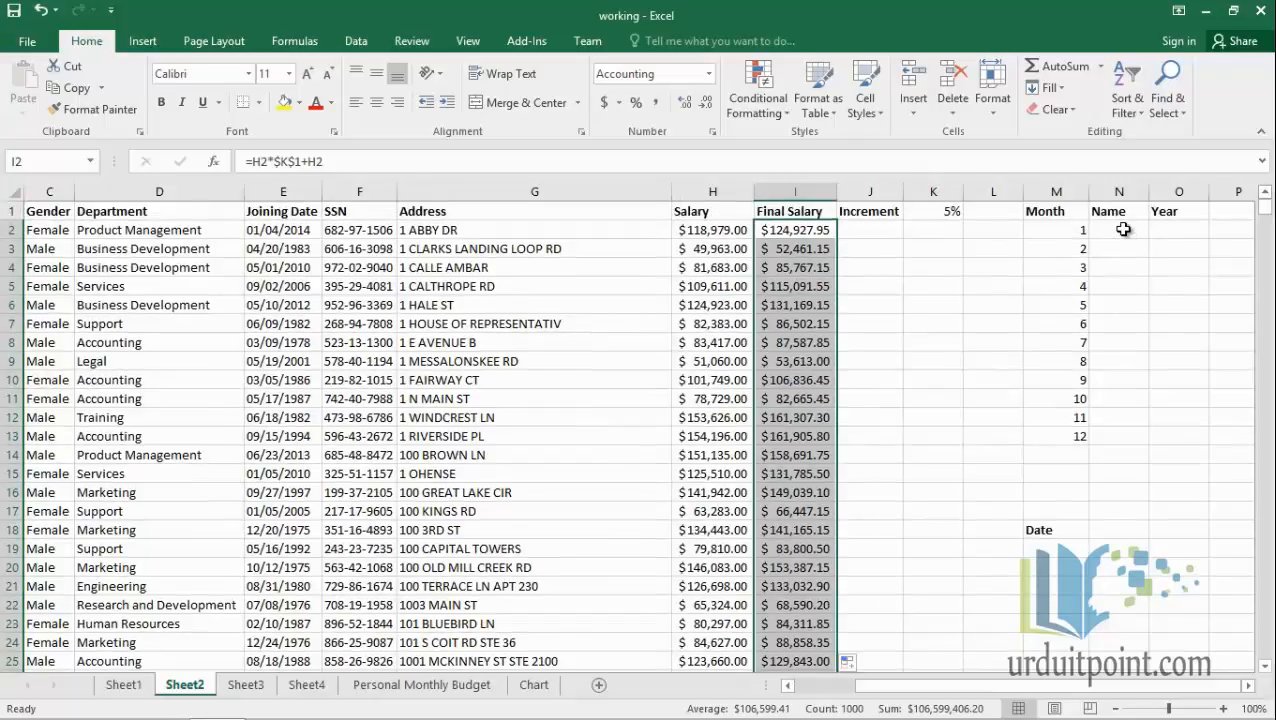
# Step: Enter January in N2 and autofill the month names down the Name column alongside month numbers 1 to 12
pyautogui.click(1123, 229)
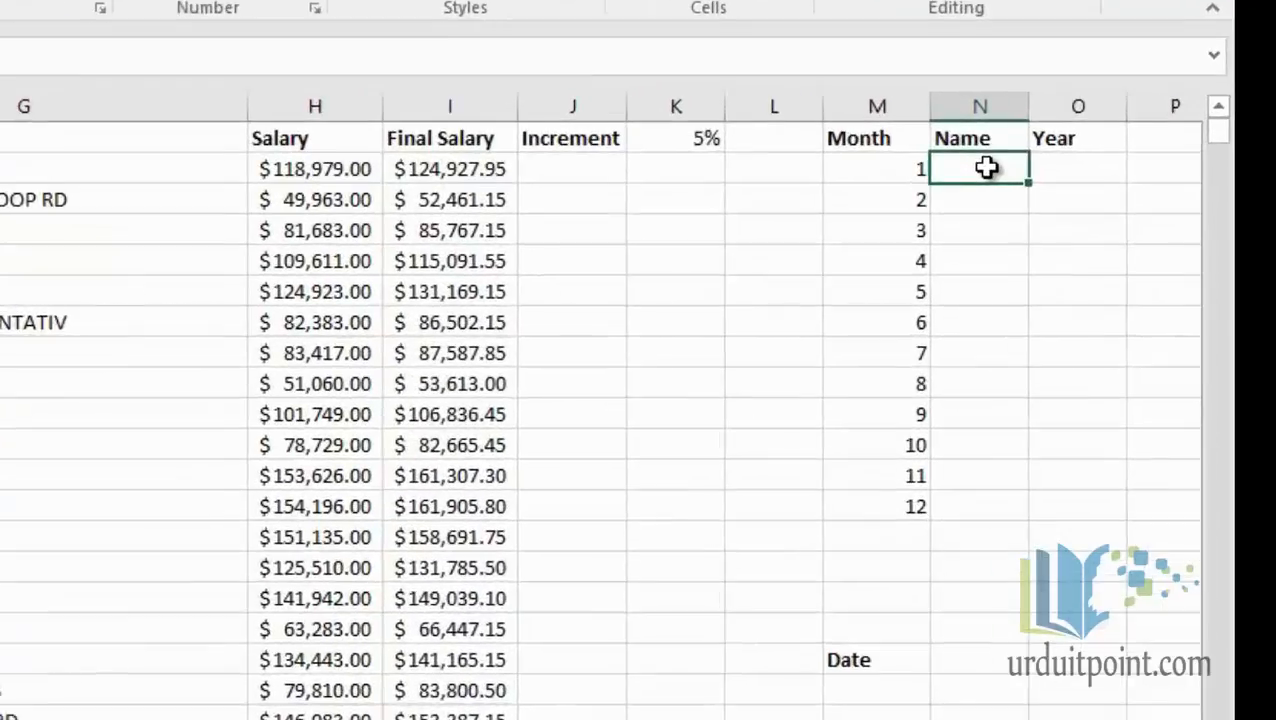
pyautogui.write('January')
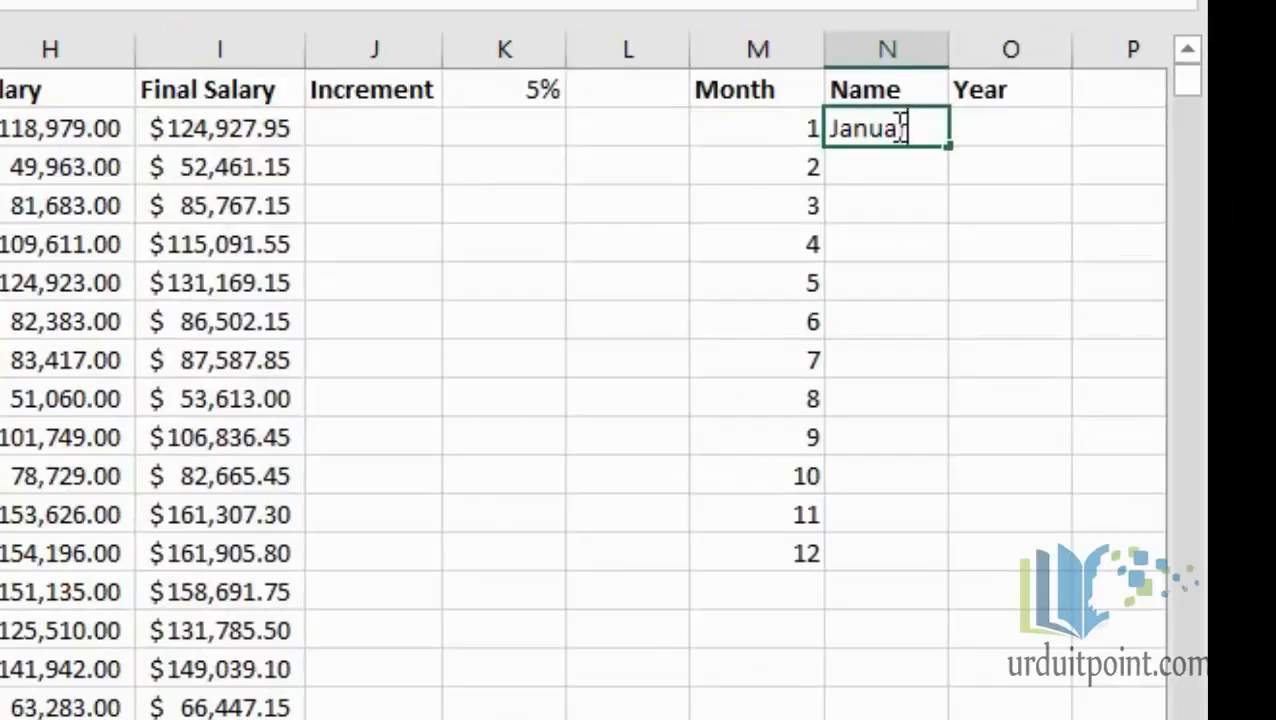
pyautogui.hotkey('ctrl', 'Return')
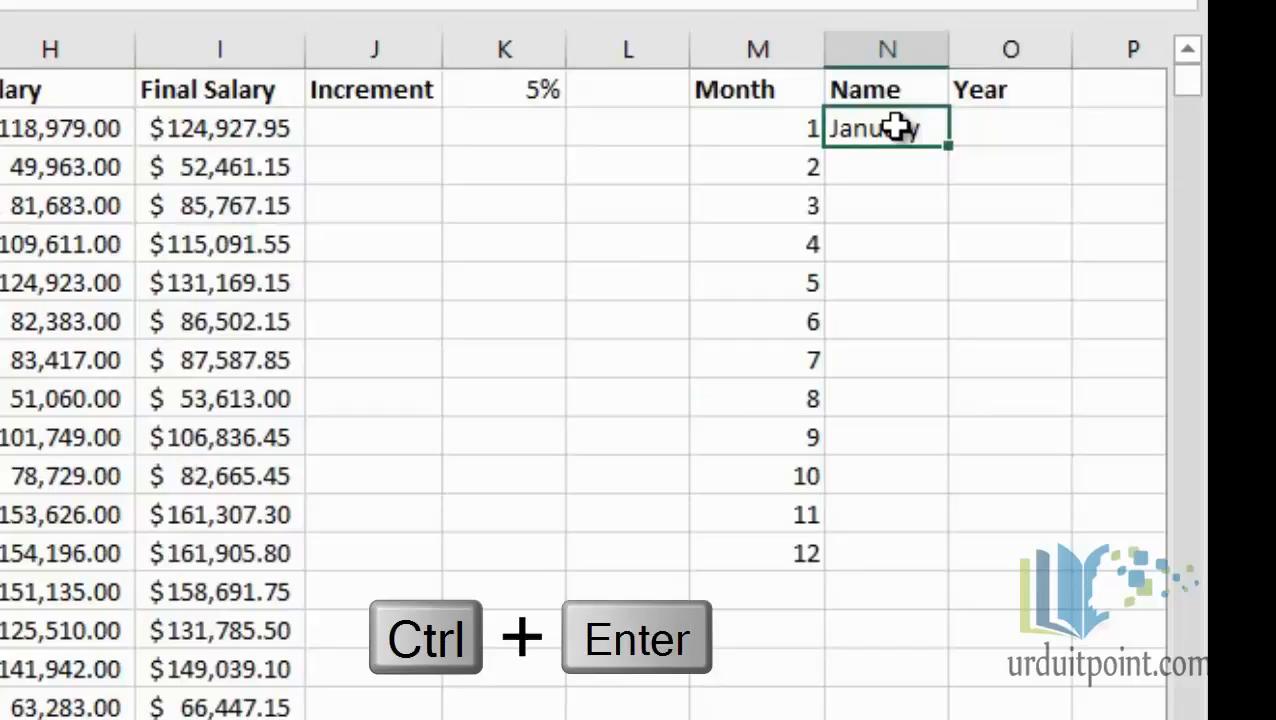
pyautogui.doubleClick(948, 146)
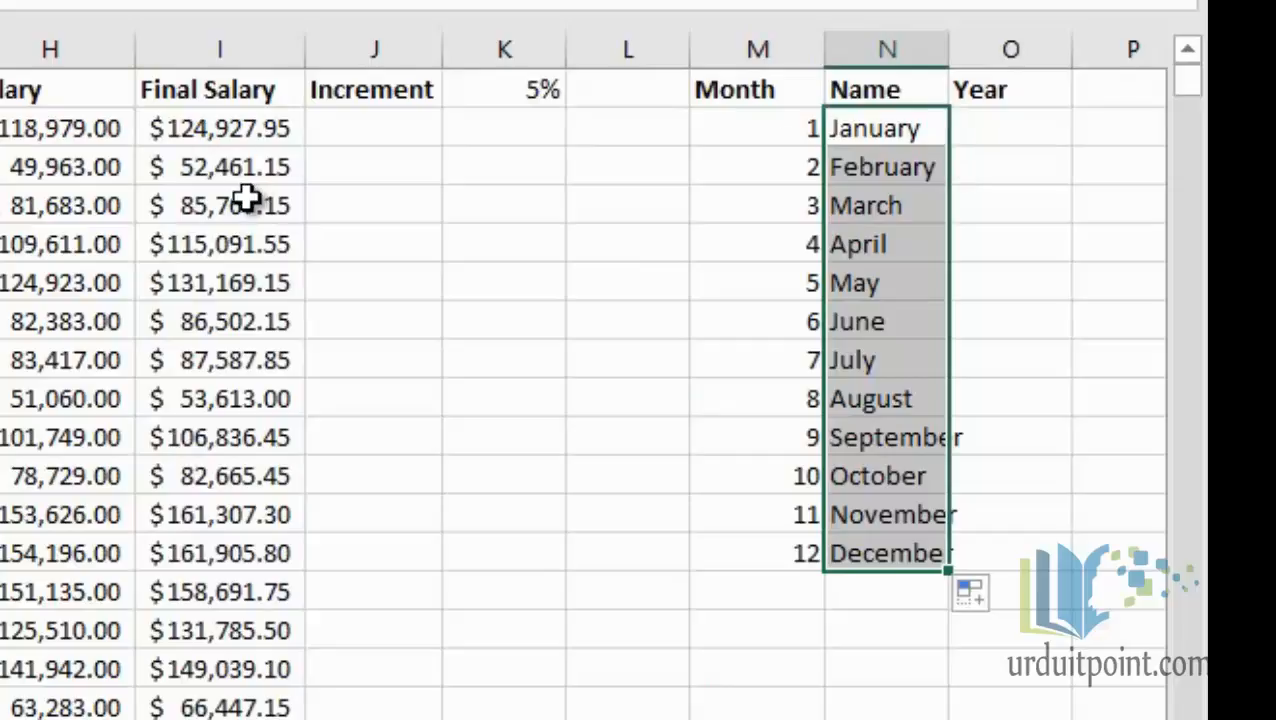
# Step: Check which cells the Final Salary formulas in I2 and I3 refer to
pyautogui.doubleClick(255, 129)
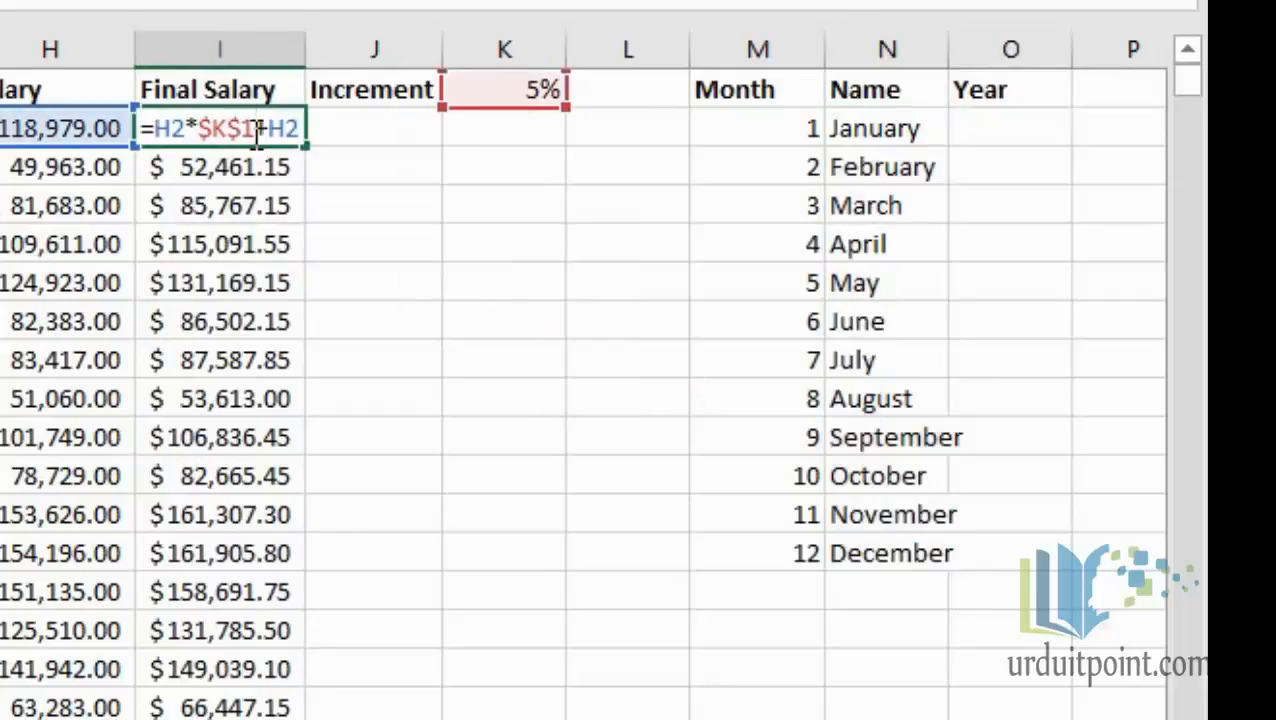
pyautogui.press('Return')
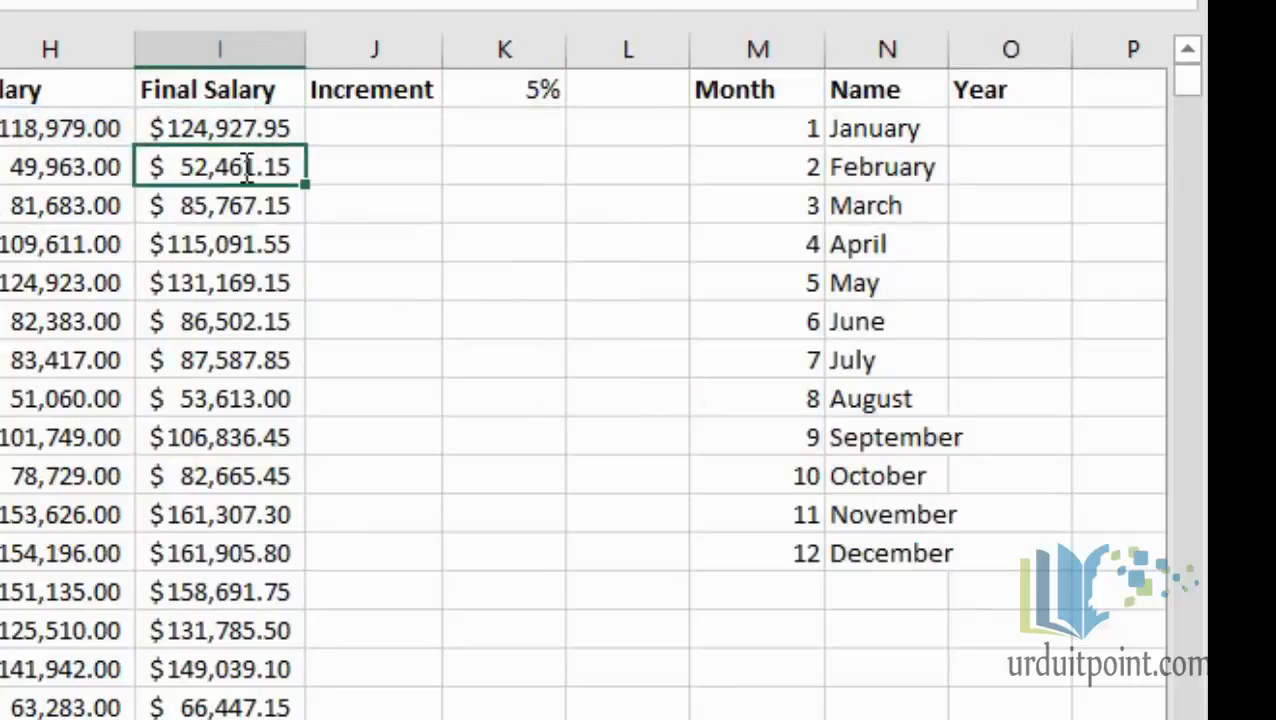
pyautogui.doubleClick(245, 166)
pyautogui.press('Return')
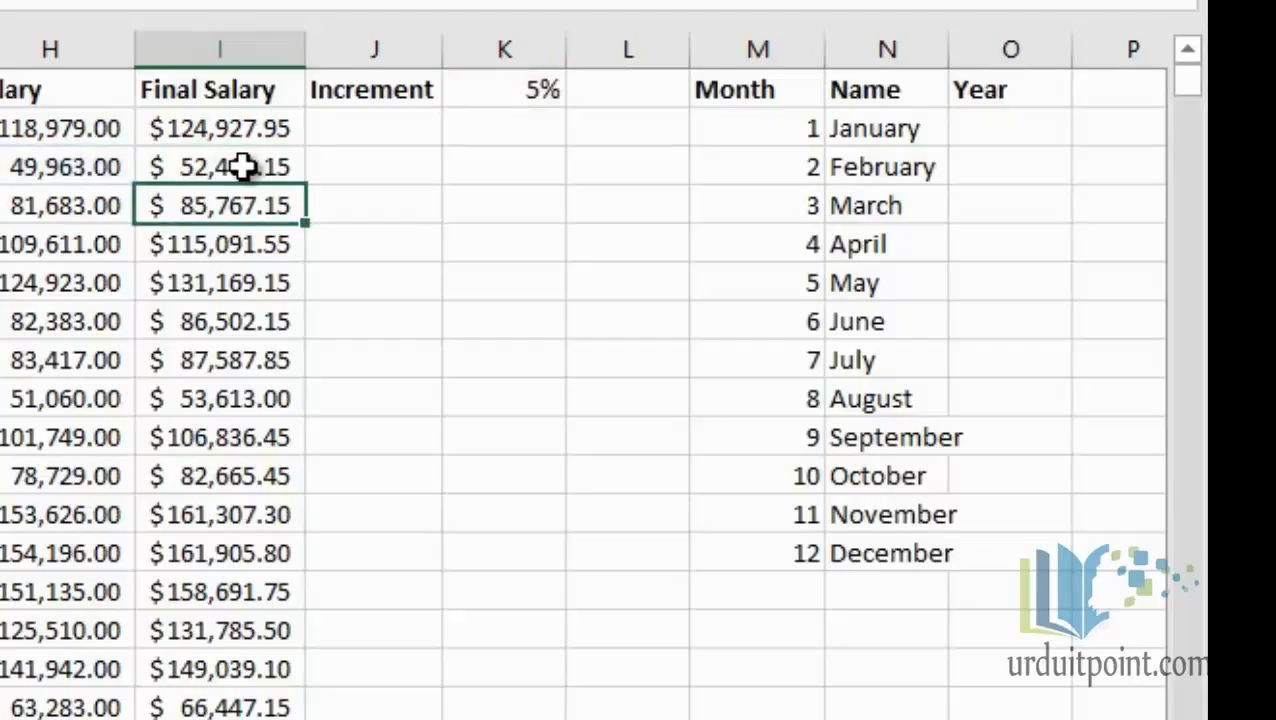
# Step: Enter 2017 in O2 and autofill it down the Year column alongside all twelve months
pyautogui.click(1033, 122)
pyautogui.doubleClick(1035, 122)
pyautogui.write('2')
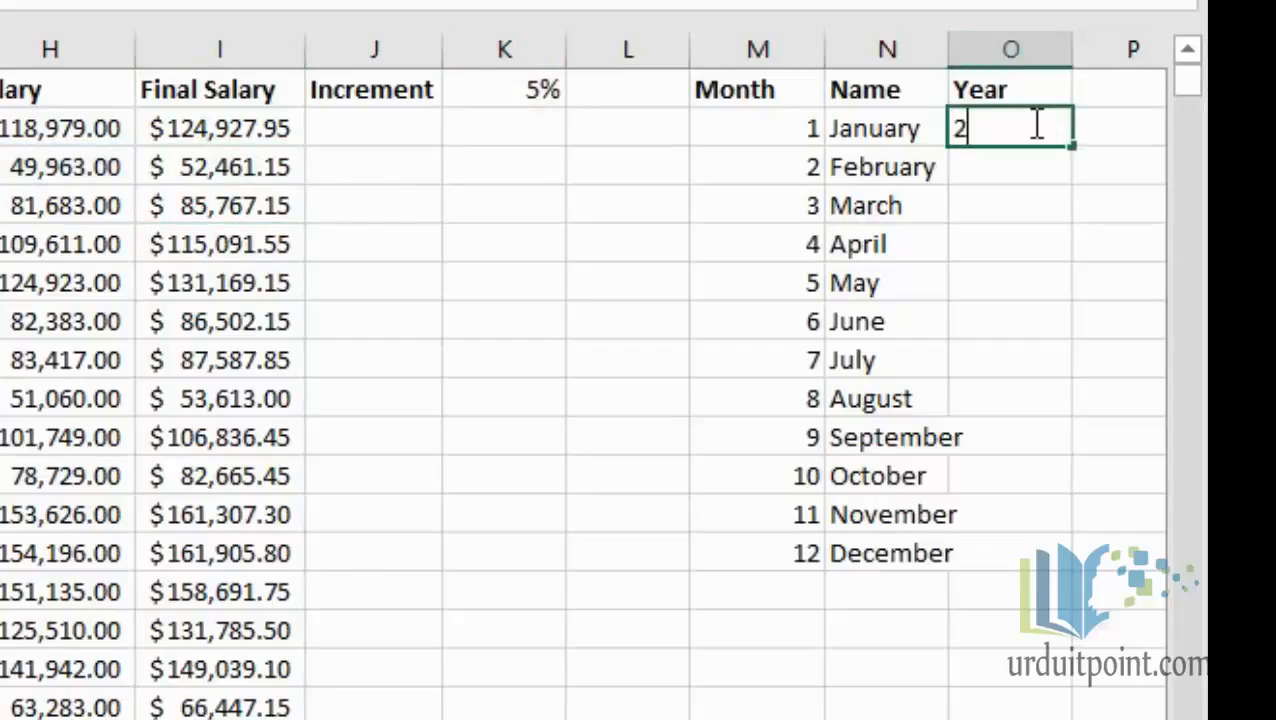
pyautogui.write('017')
pyautogui.press('Return')
pyautogui.click(1033, 124)
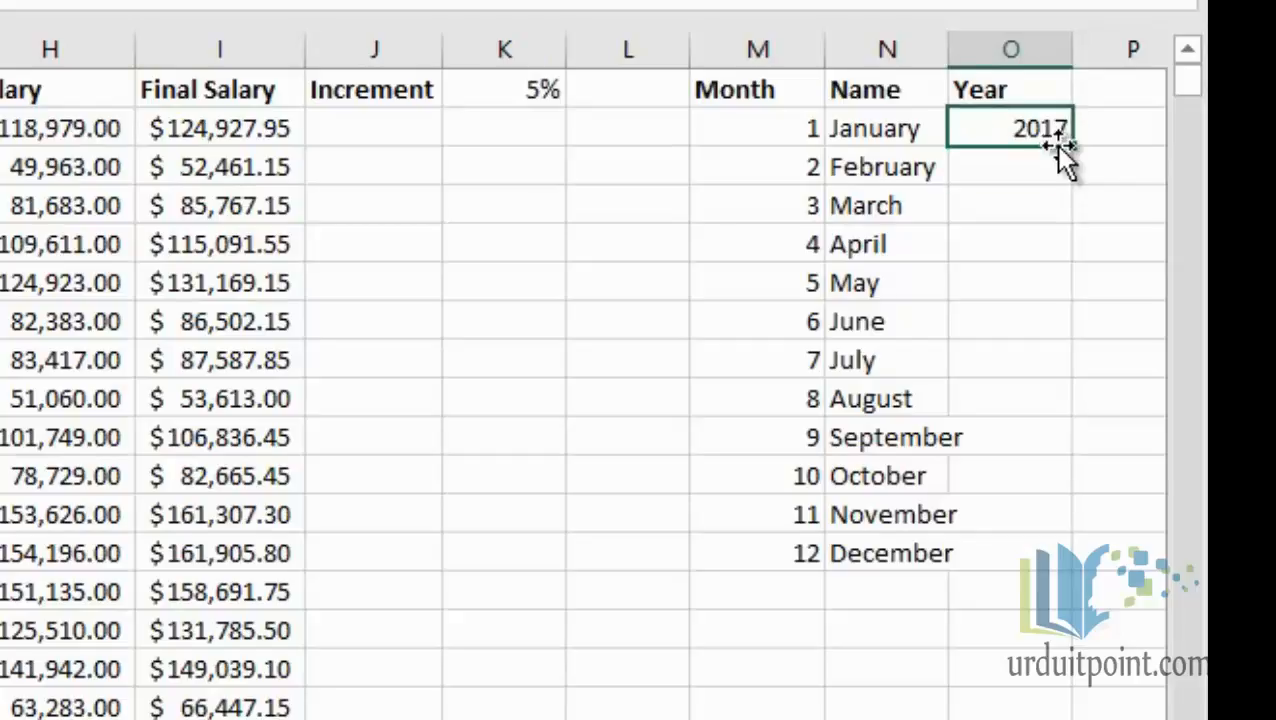
pyautogui.doubleClick(1073, 140)
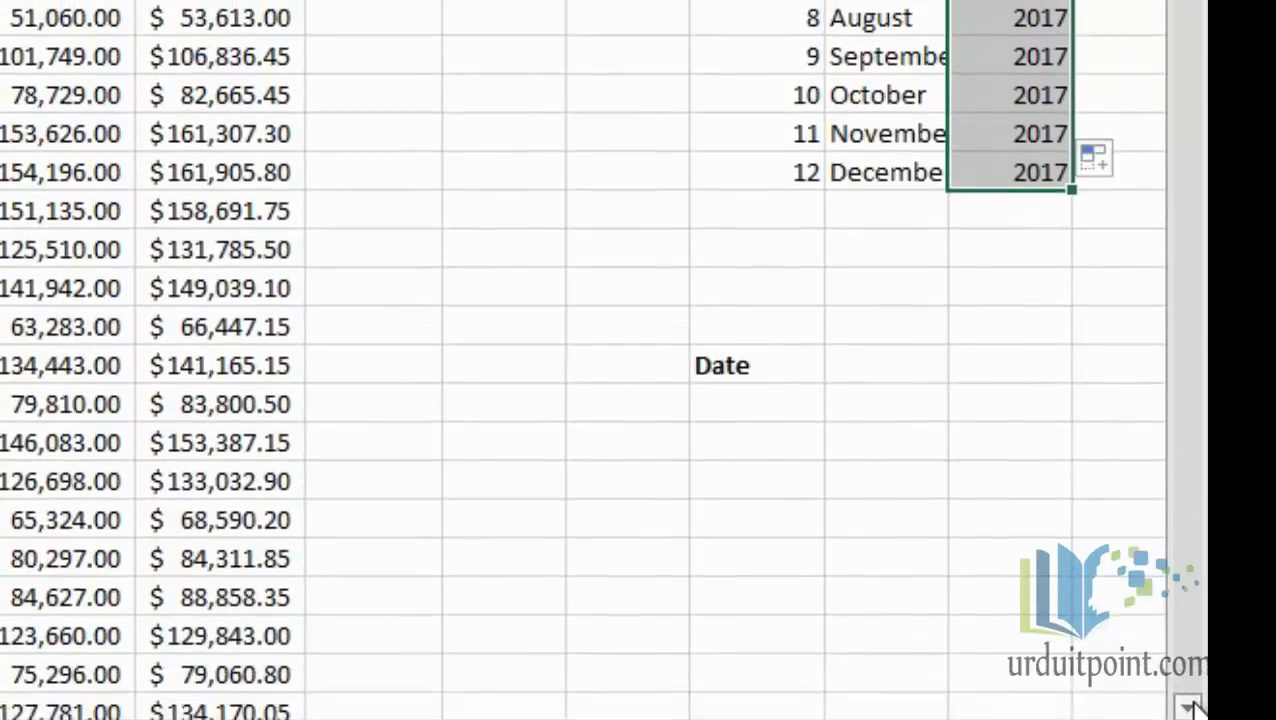
# Step: Enter the date 2/2 in M19, directly below the Date heading
pyautogui.scroll(-2, 1196, 662)
pyautogui.click(749, 137)
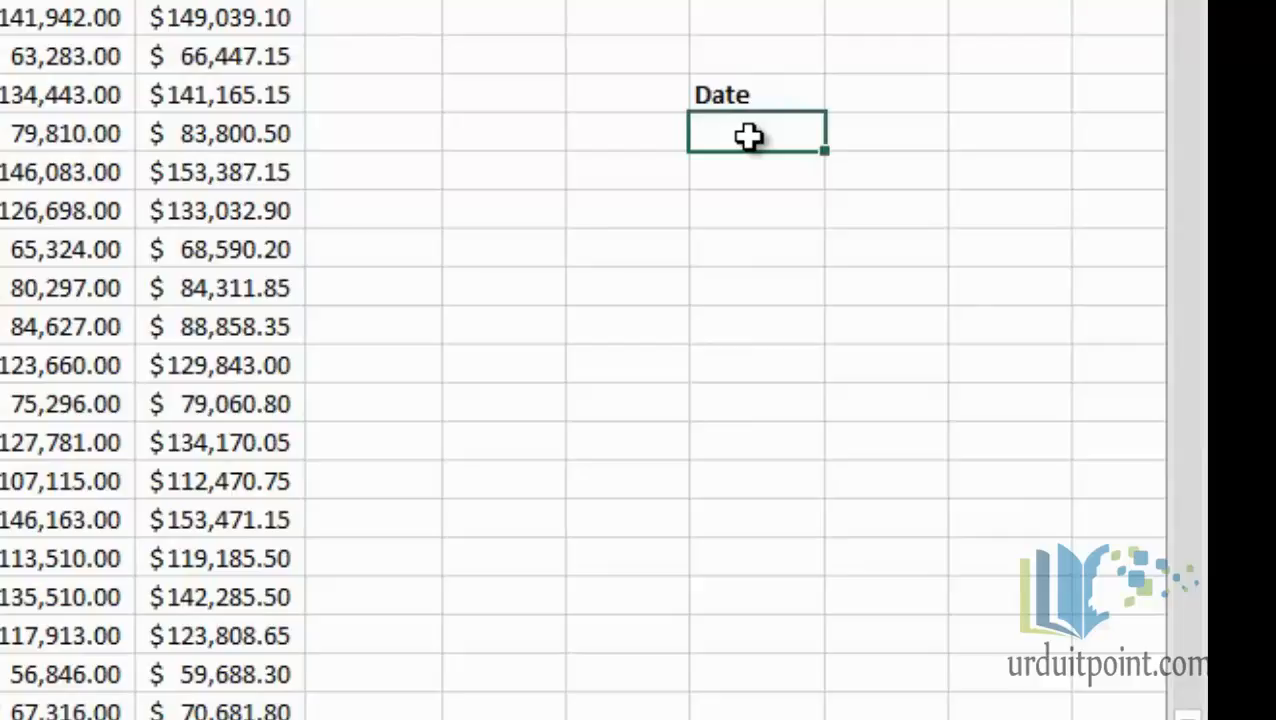
pyautogui.doubleClick(749, 137)
pyautogui.write('2/2')
pyautogui.press('Return')
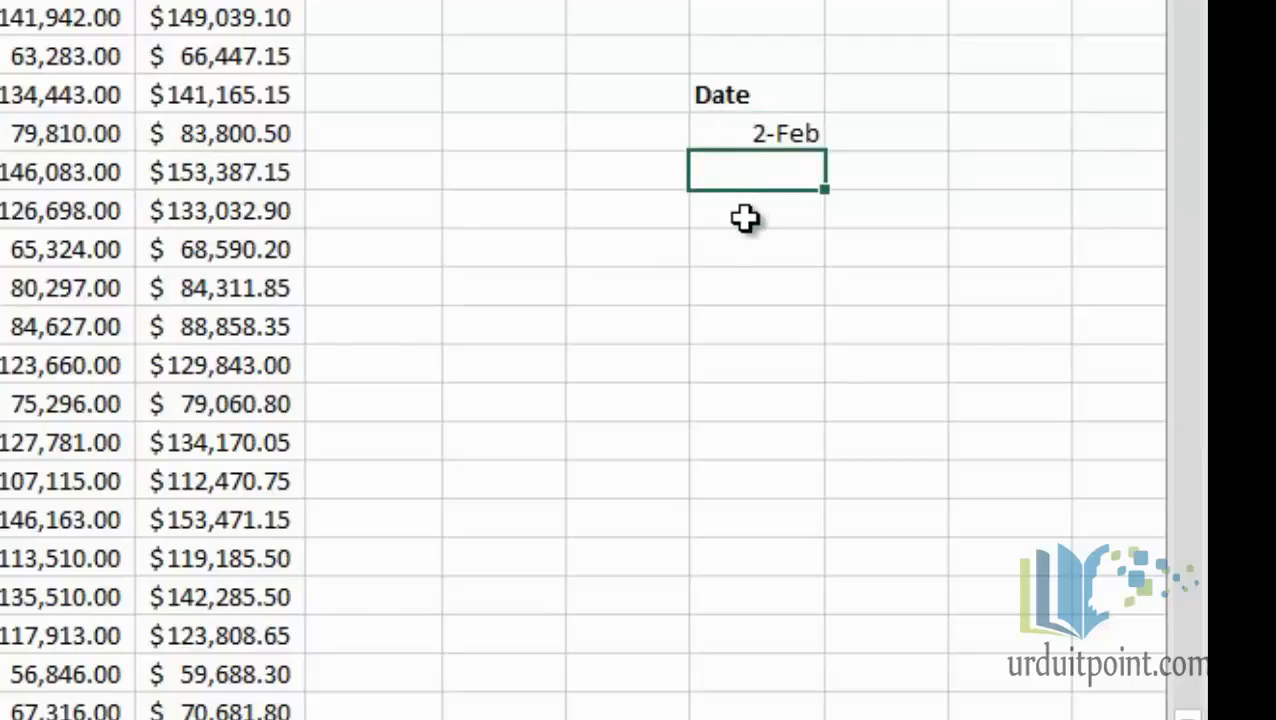
# Step: Replace the date in M19 with the current date, 2/12/2017, as a static value
pyautogui.click(709, 120)
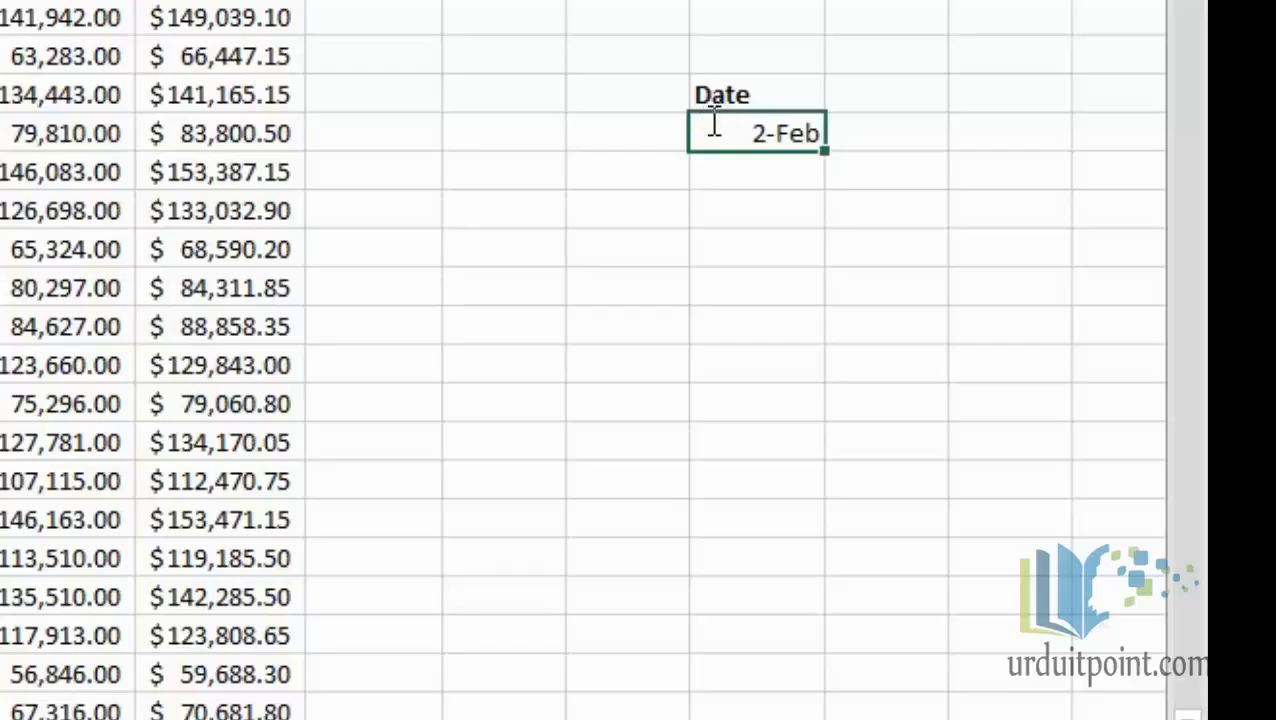
pyautogui.hotkey('ctrl', ';')
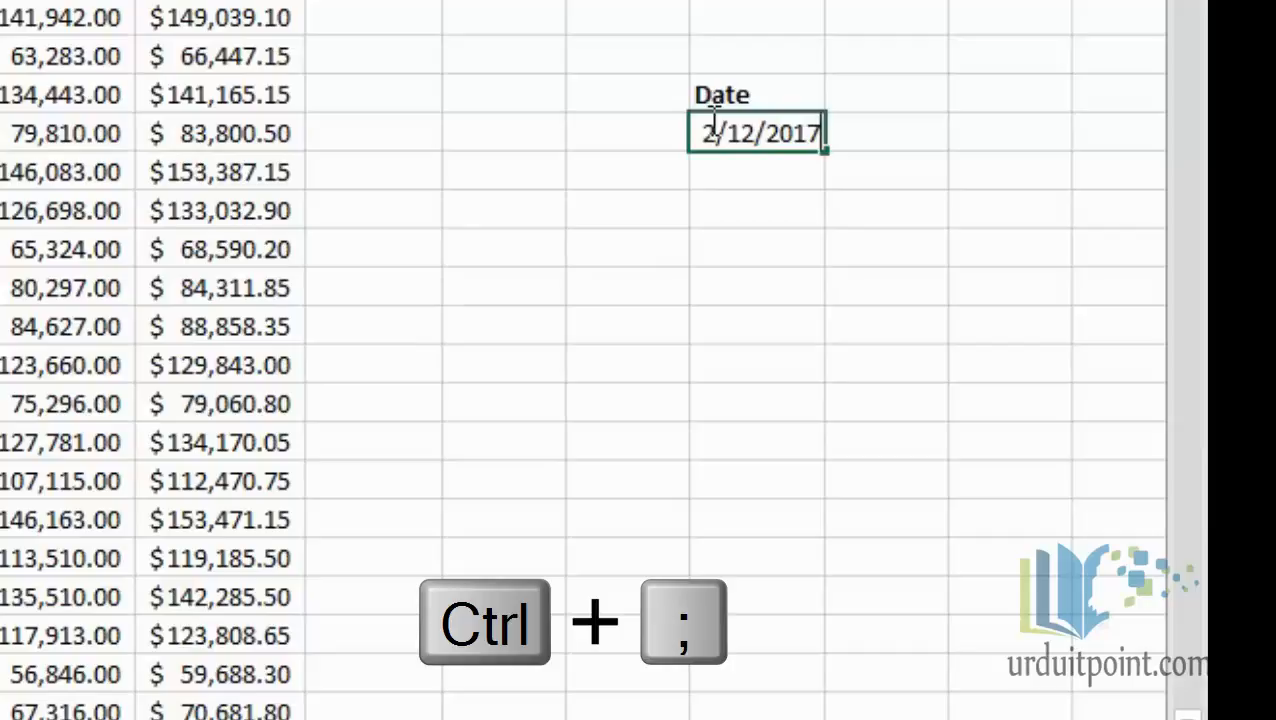
pyautogui.press('Return')
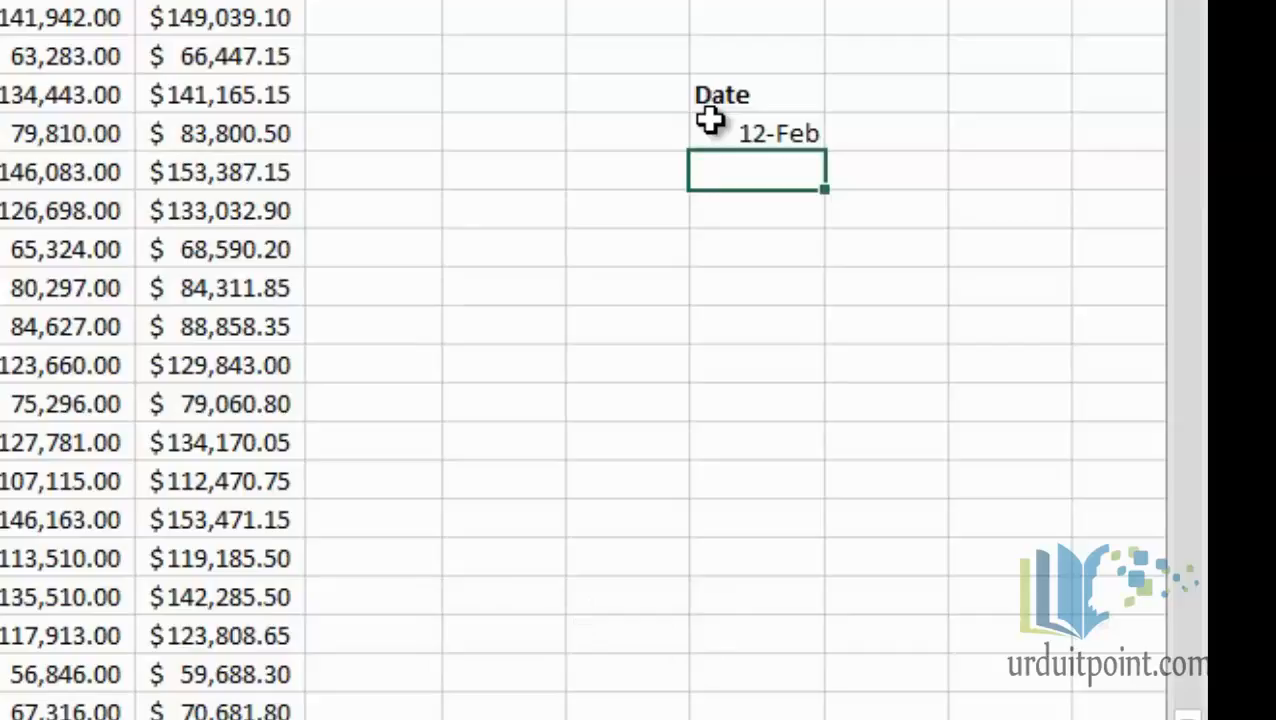
# Step: Insert the current date as a static value in M20 and change its day so the entry reads 2/13/2017
pyautogui.hotkey('ctrl', ';')
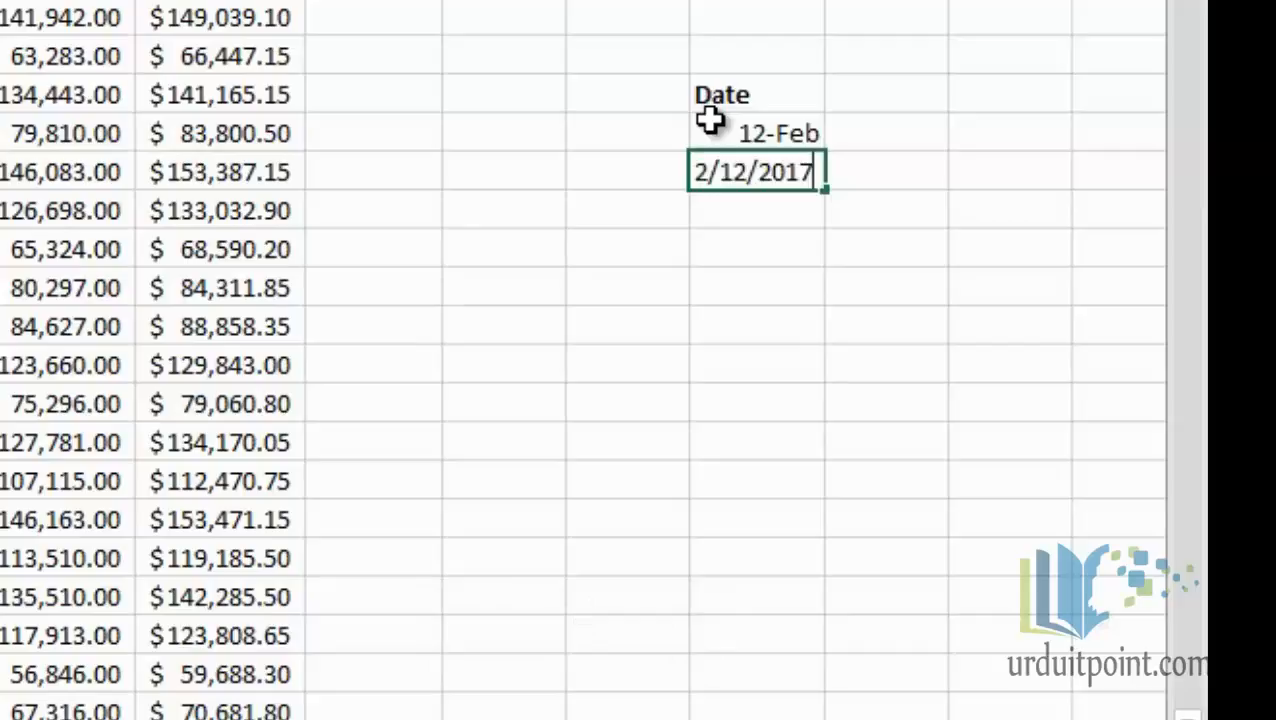
pyautogui.click(747, 172)
pyautogui.press('BackSpace')
pyautogui.write('3')
pyautogui.press('Return')
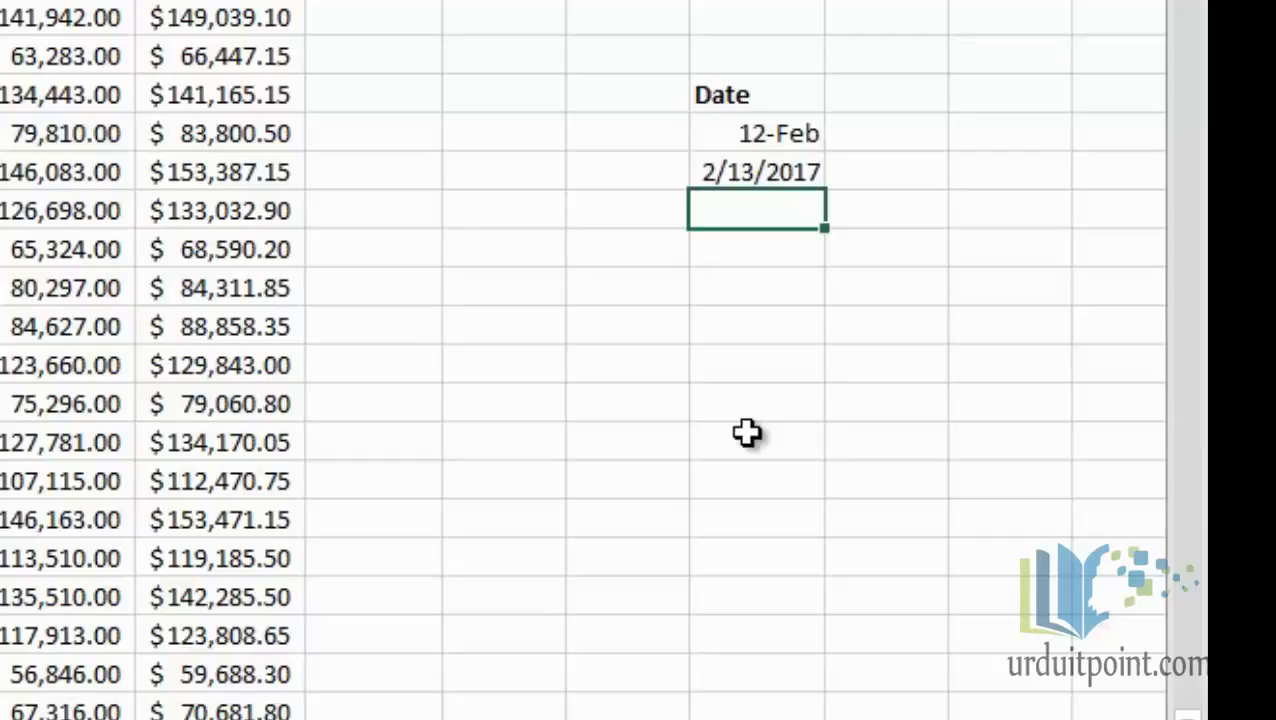
# Step: Enter the TODAY function in M21, below the two static dates
pyautogui.write('=t')
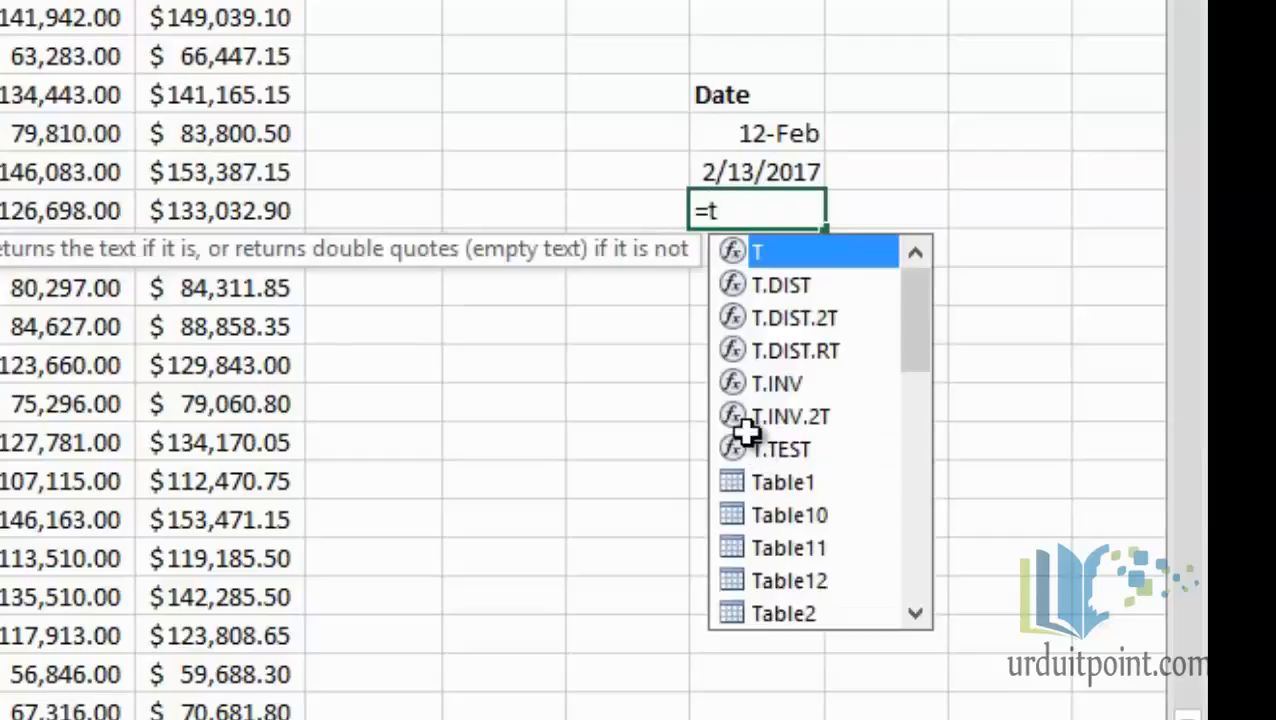
pyautogui.write('oda')
pyautogui.press('Tab')
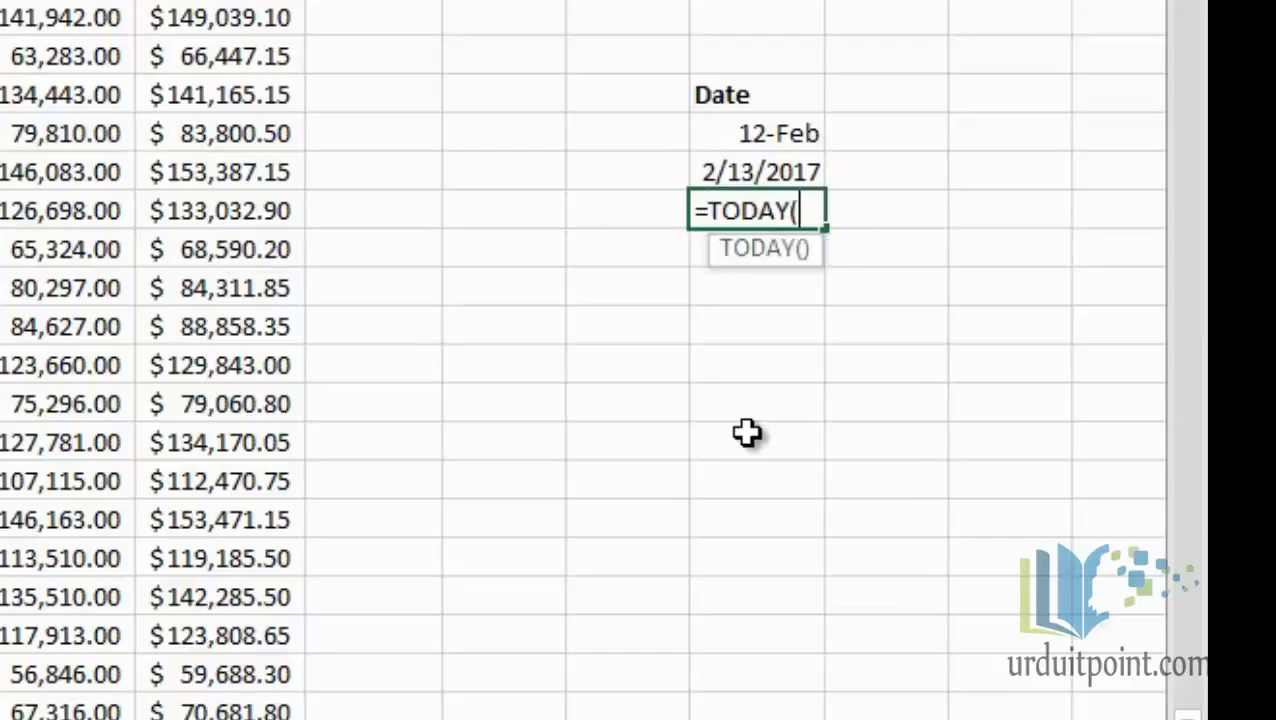
pyautogui.press('Return')
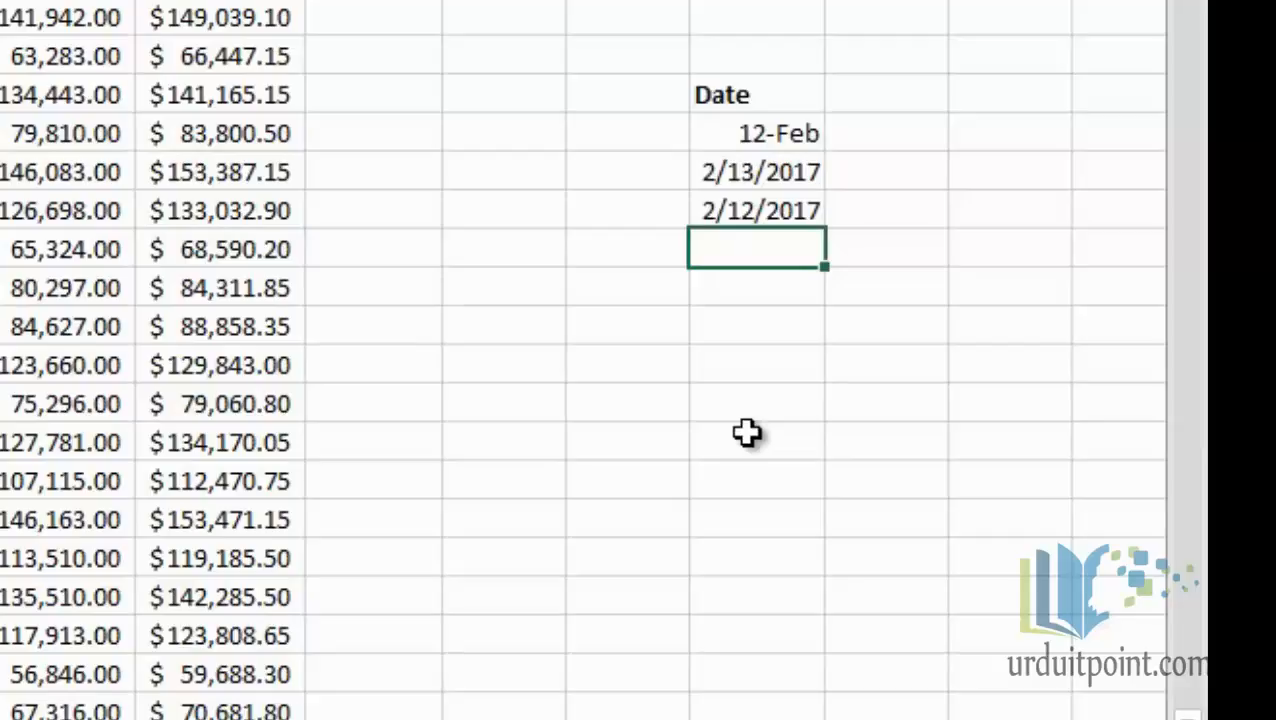
# Step: Enter the time 3:00 PM in M22, with a space between the time and the p
pyautogui.write('3:00p')
pyautogui.press('Return')
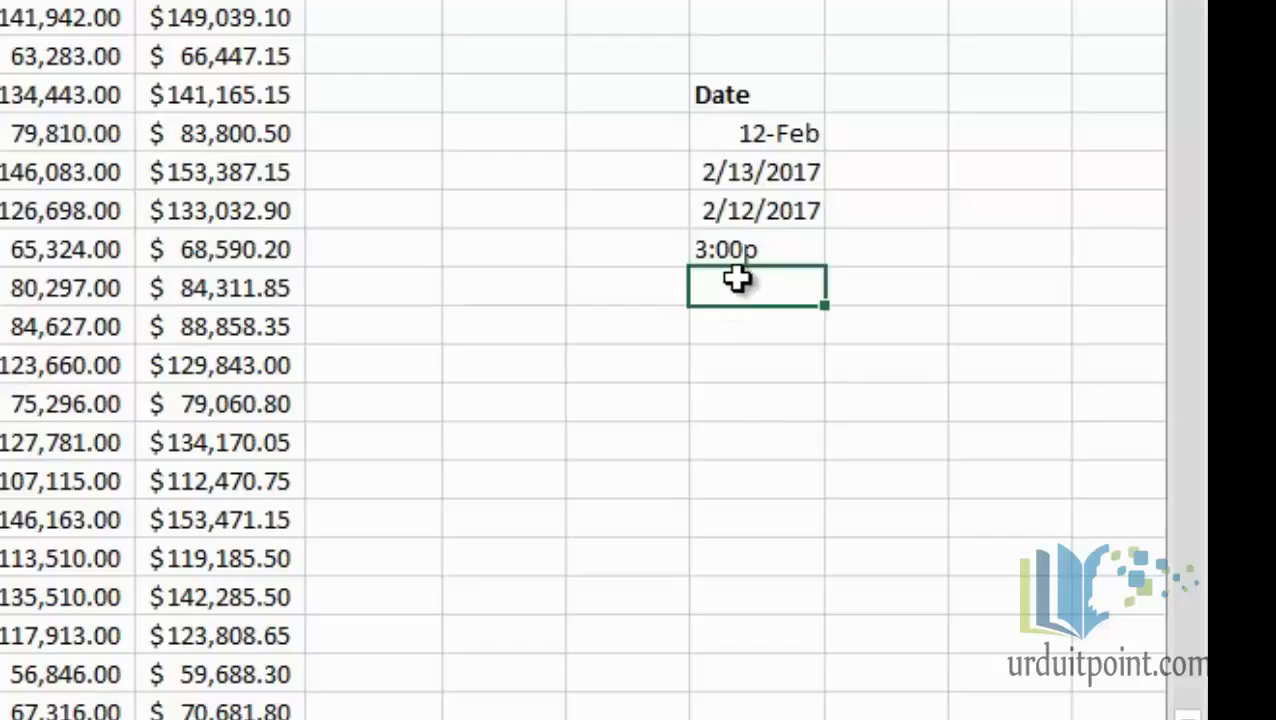
pyautogui.click(748, 249)
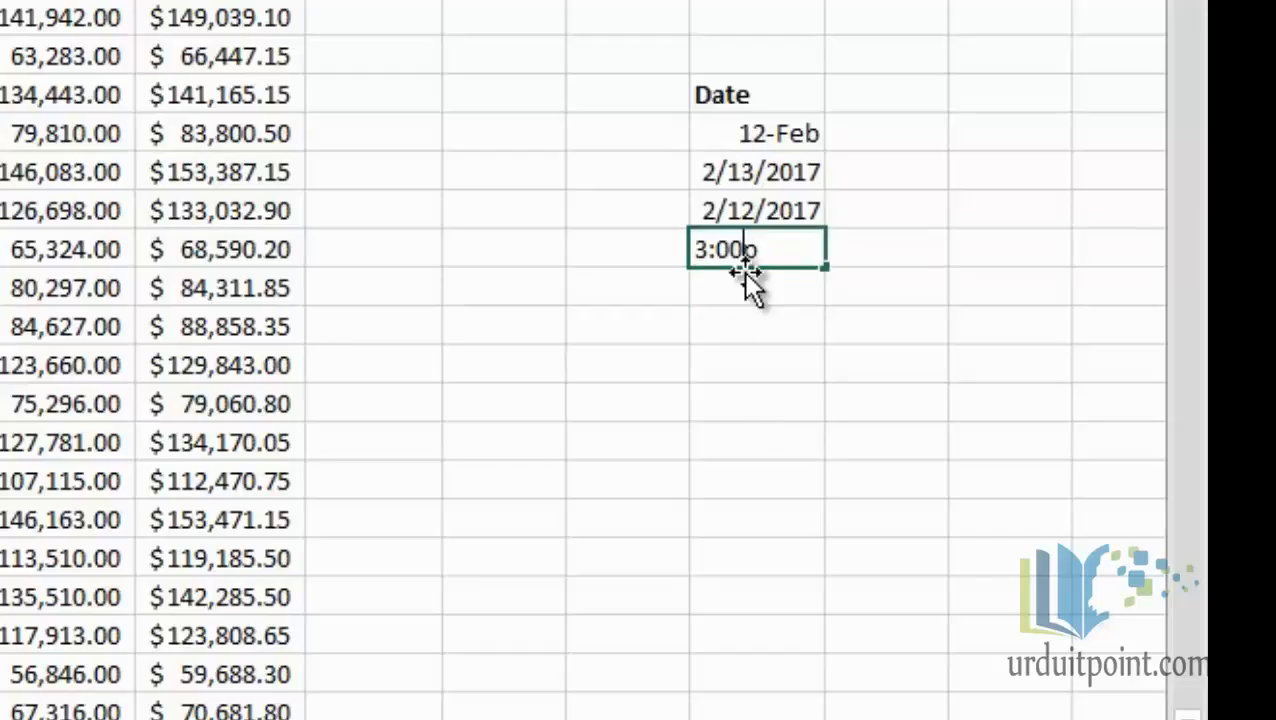
pyautogui.press('Return')
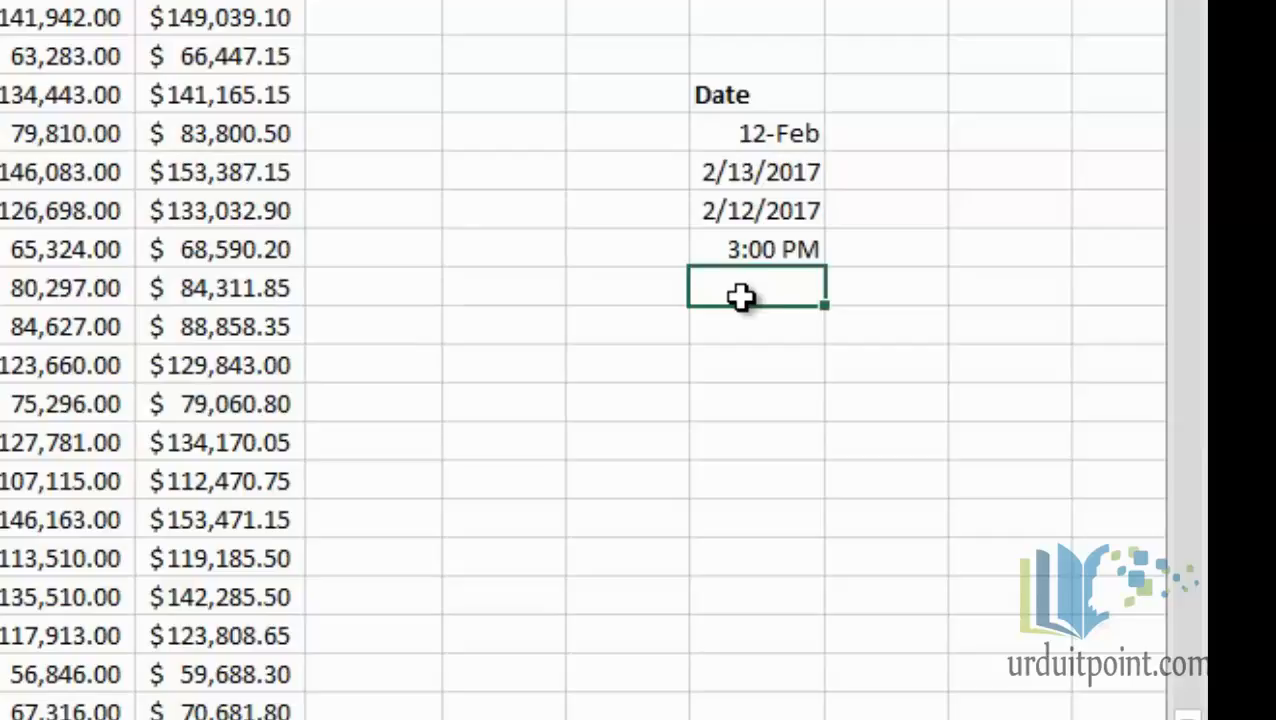
# Step: Enter the 24-hour time 15:30 in M23 and insert the current time, 6:30 PM, as a static value in M24
pyautogui.write('15:30')
pyautogui.press('Return')
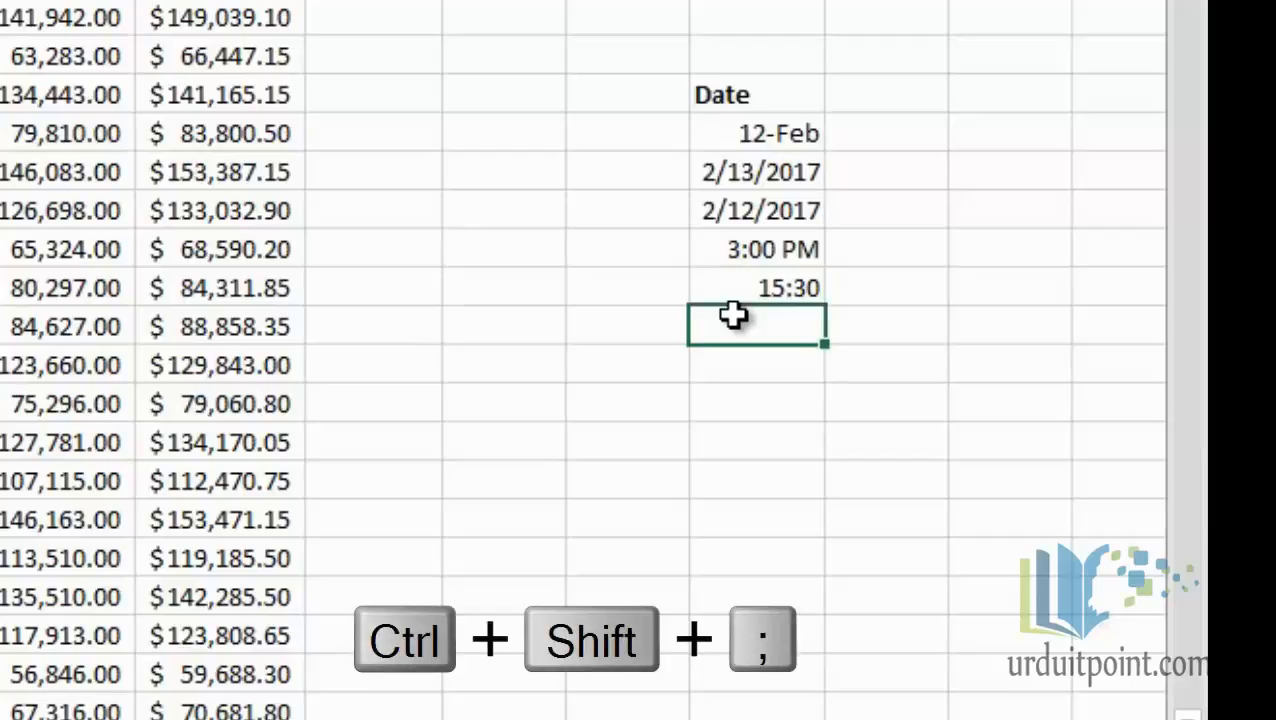
pyautogui.hotkey('ctrl', 'shift', ';')
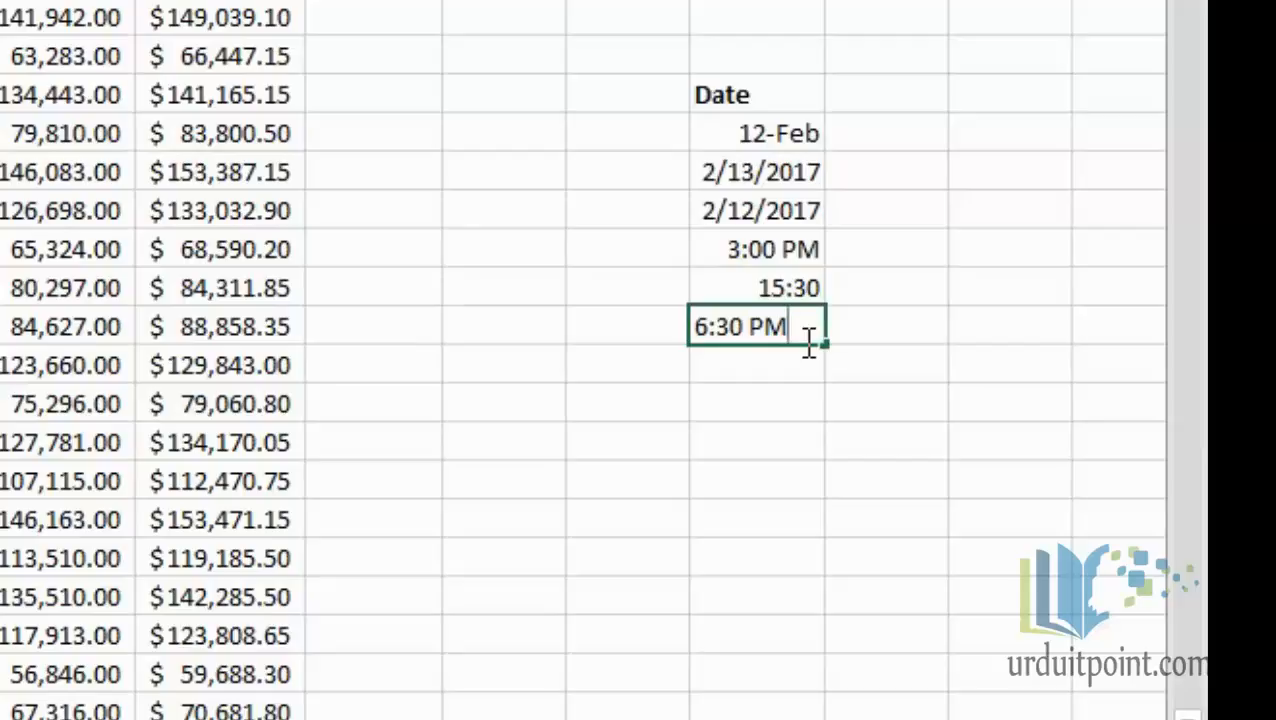
pyautogui.press('Return')
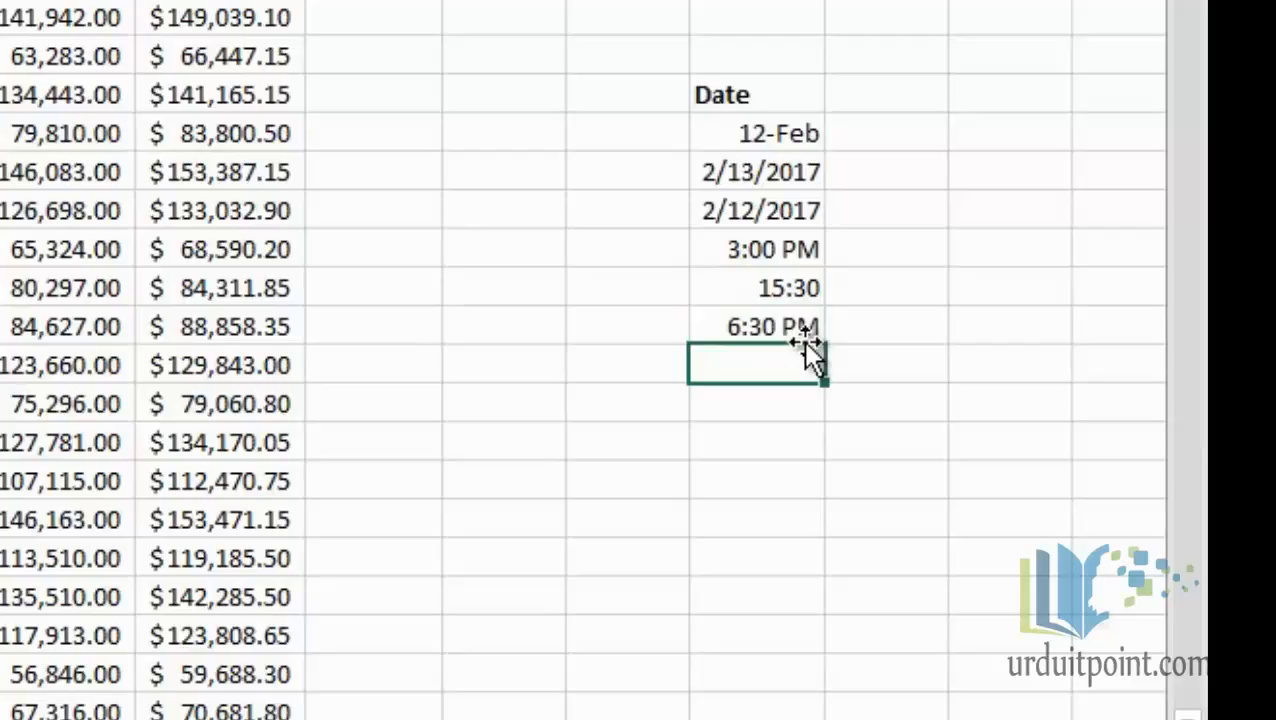
# Step: Enter the NOW function in M25, below the static times
pyautogui.write('=n')
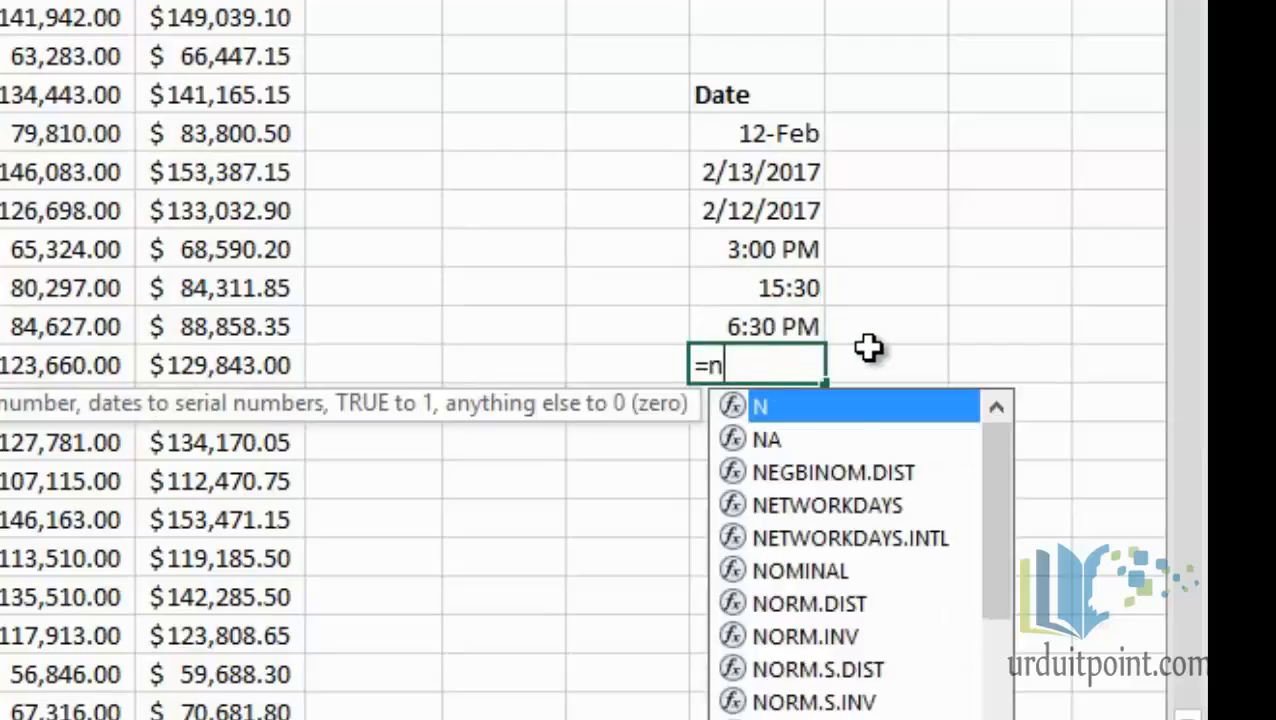
pyautogui.write('ow')
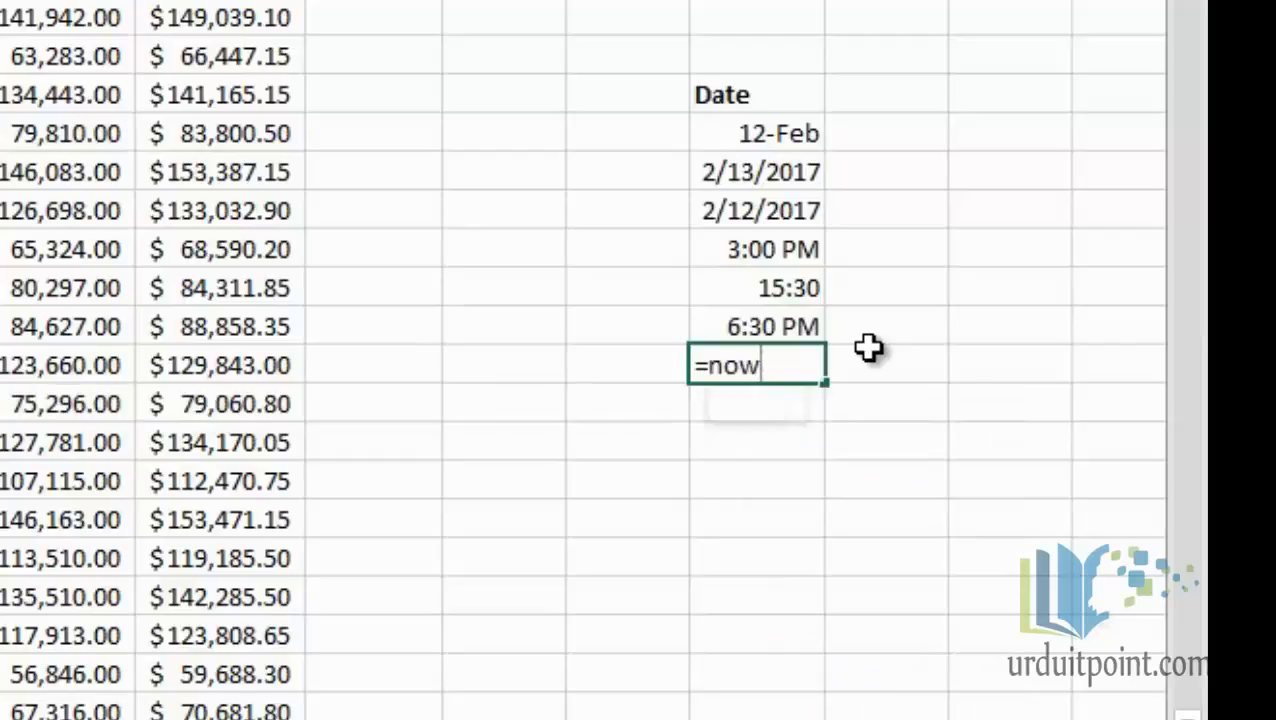
pyautogui.press('Tab')
pyautogui.press('Return')
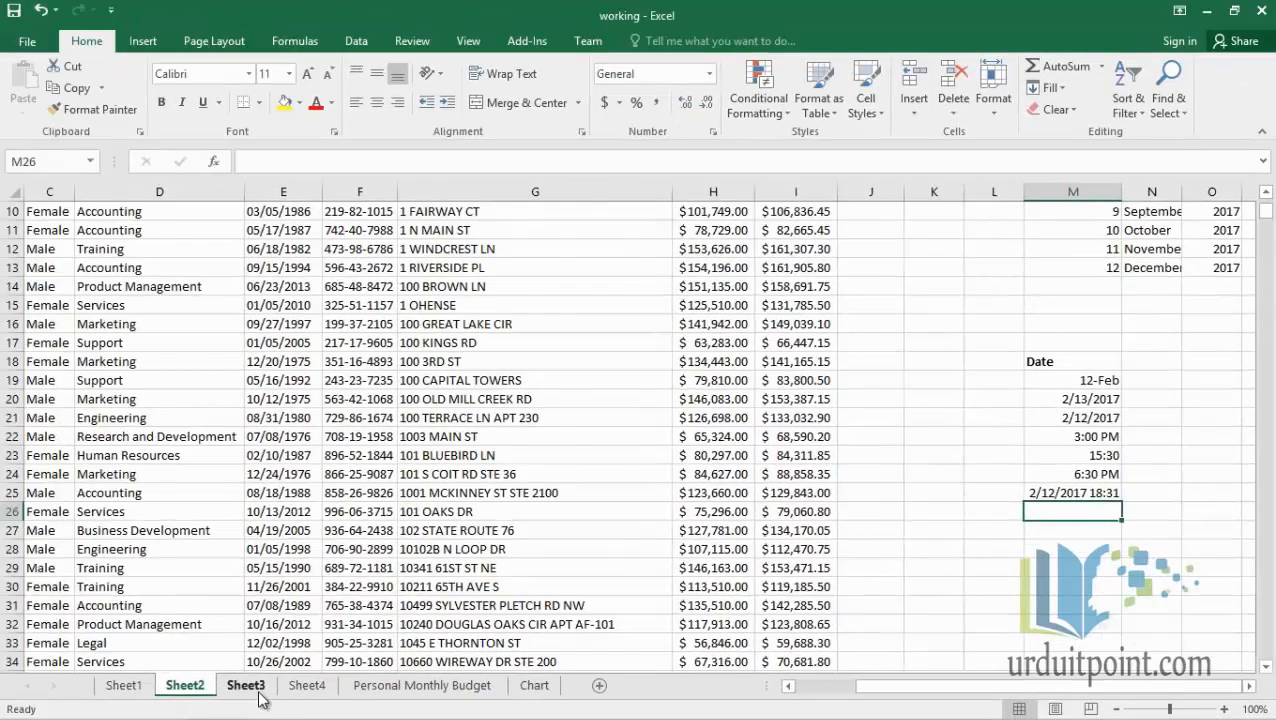
# Step: On Sheet3, autofit the Full Name column to its longest entry
pyautogui.click(246, 685)
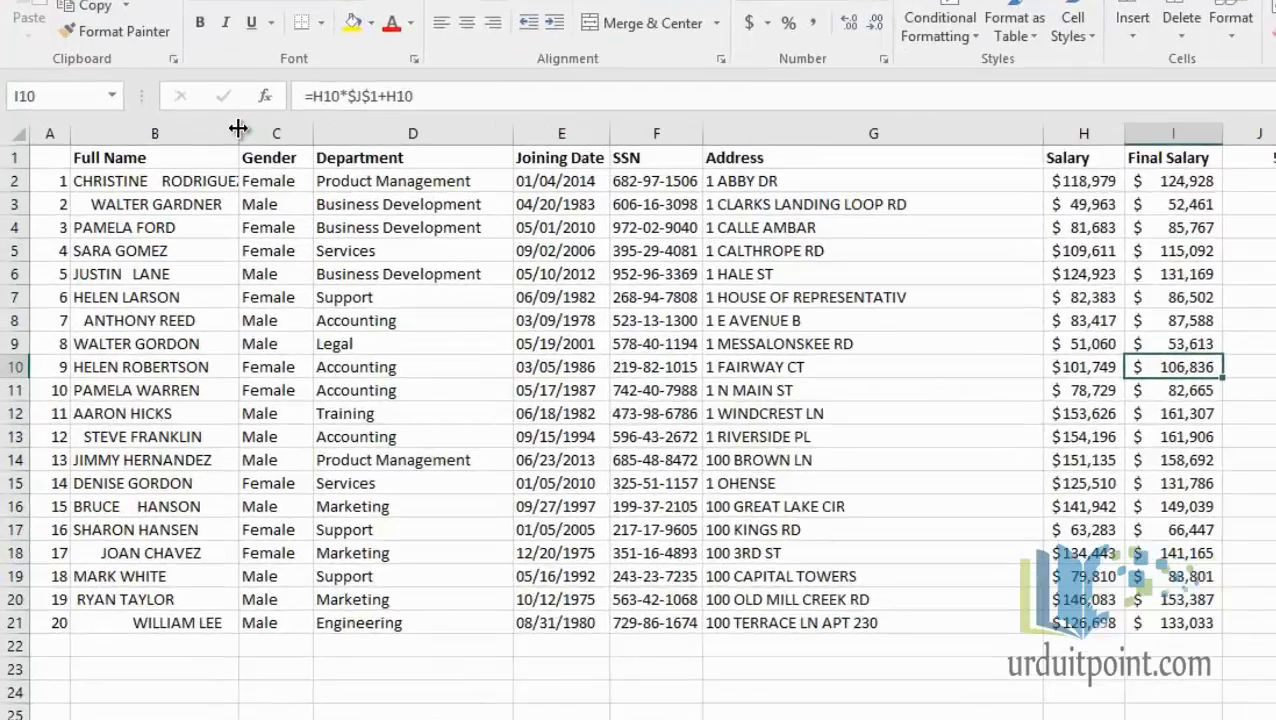
pyautogui.doubleClick(238, 128)
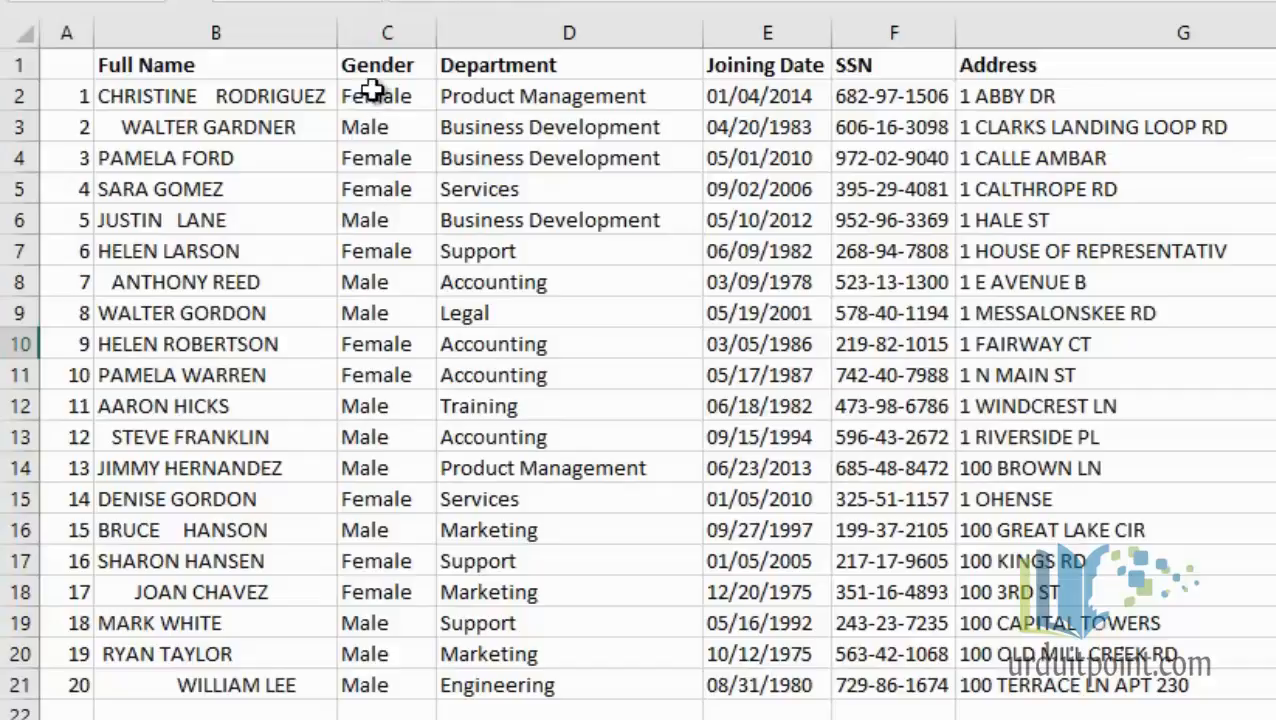
# Step: Insert a blank column before Gender and enter the formula =PROPER(B2) in C2
pyautogui.rightClick(392, 33)
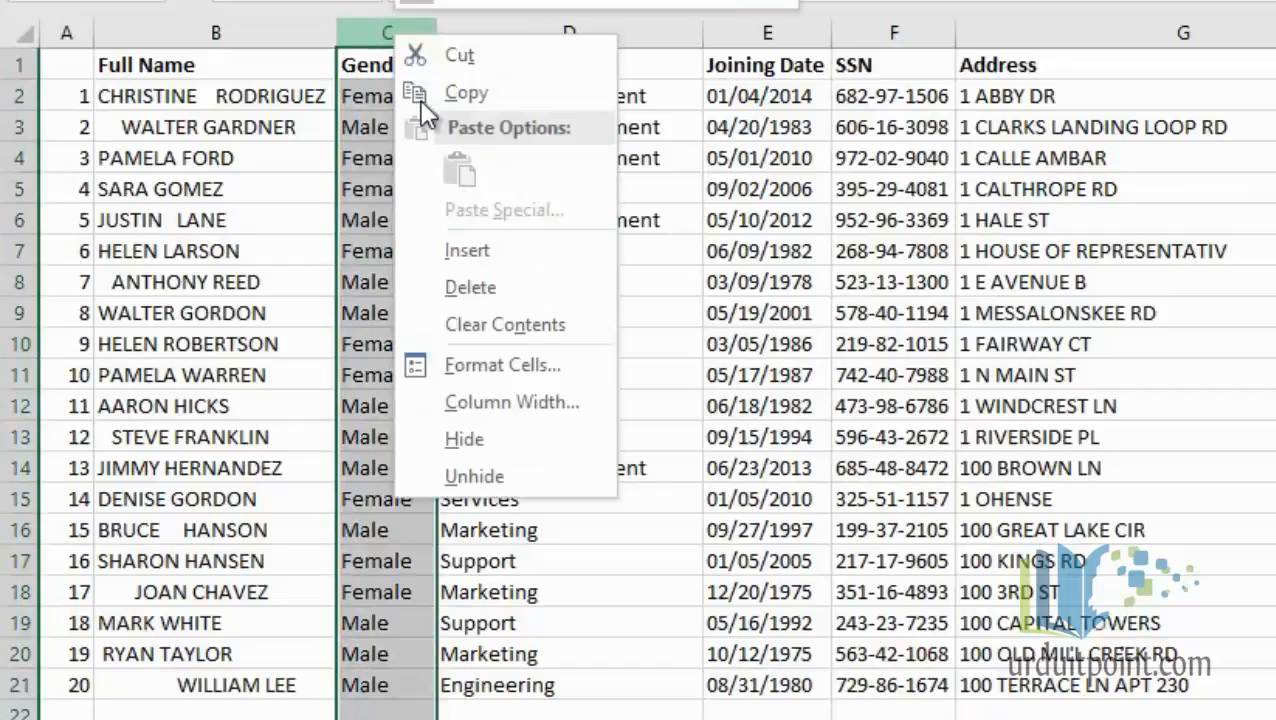
pyautogui.click(462, 251)
pyautogui.click(493, 103)
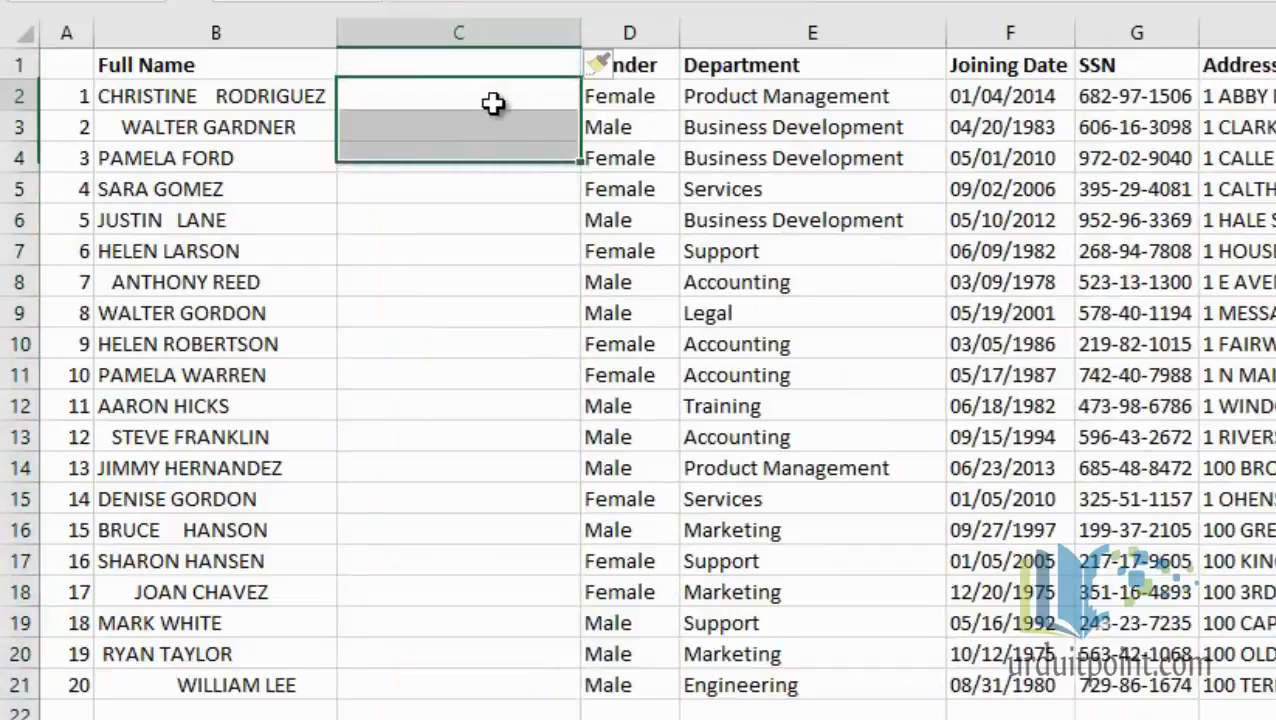
pyautogui.write('roper')
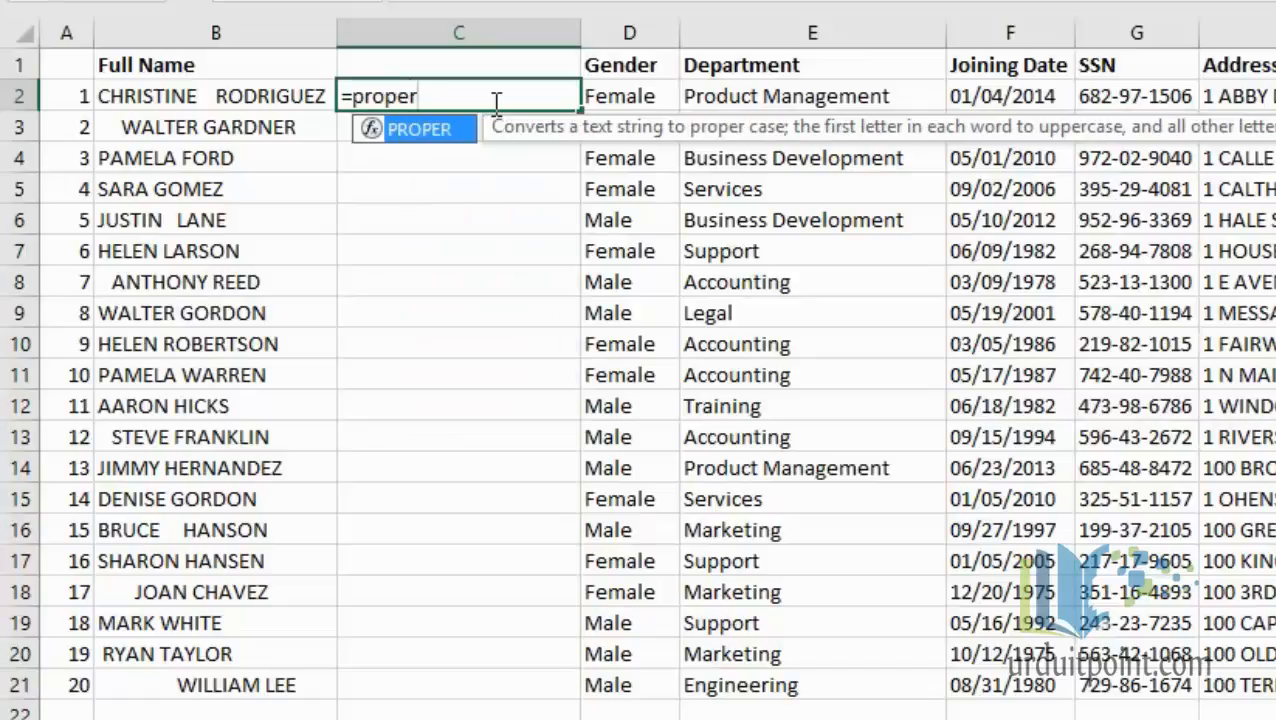
pyautogui.press('Tab')
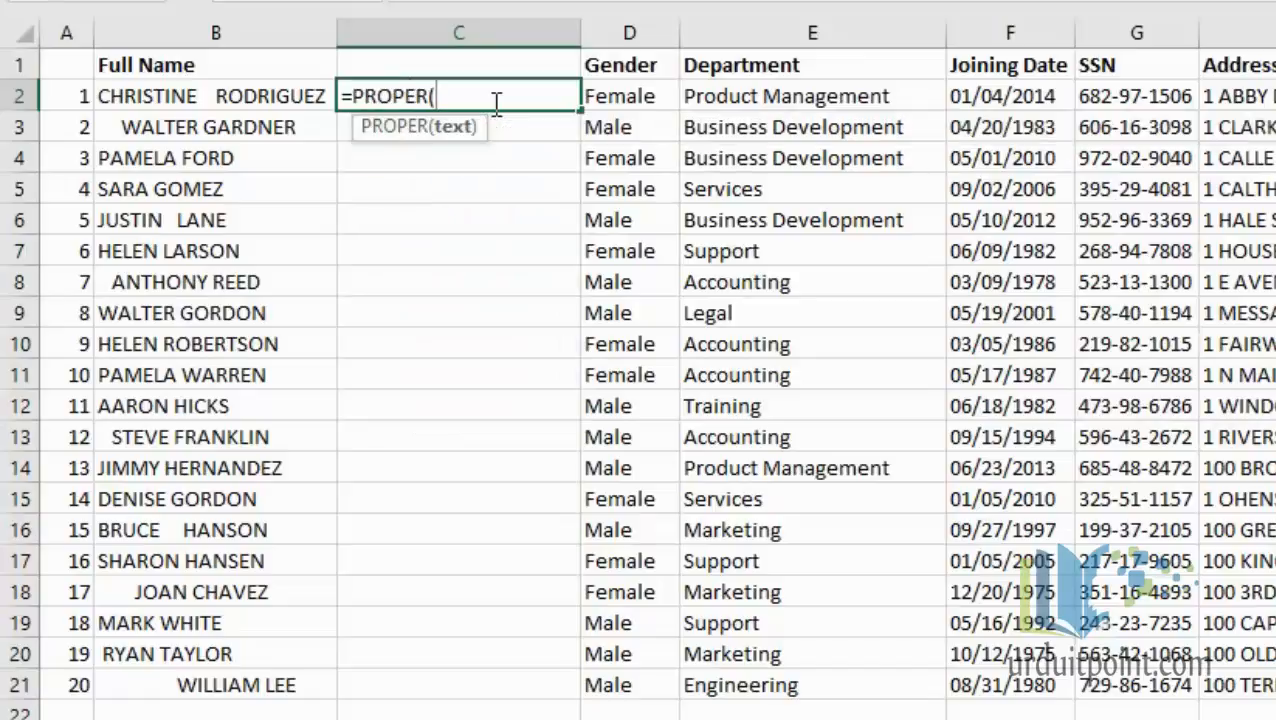
pyautogui.click(273, 96)
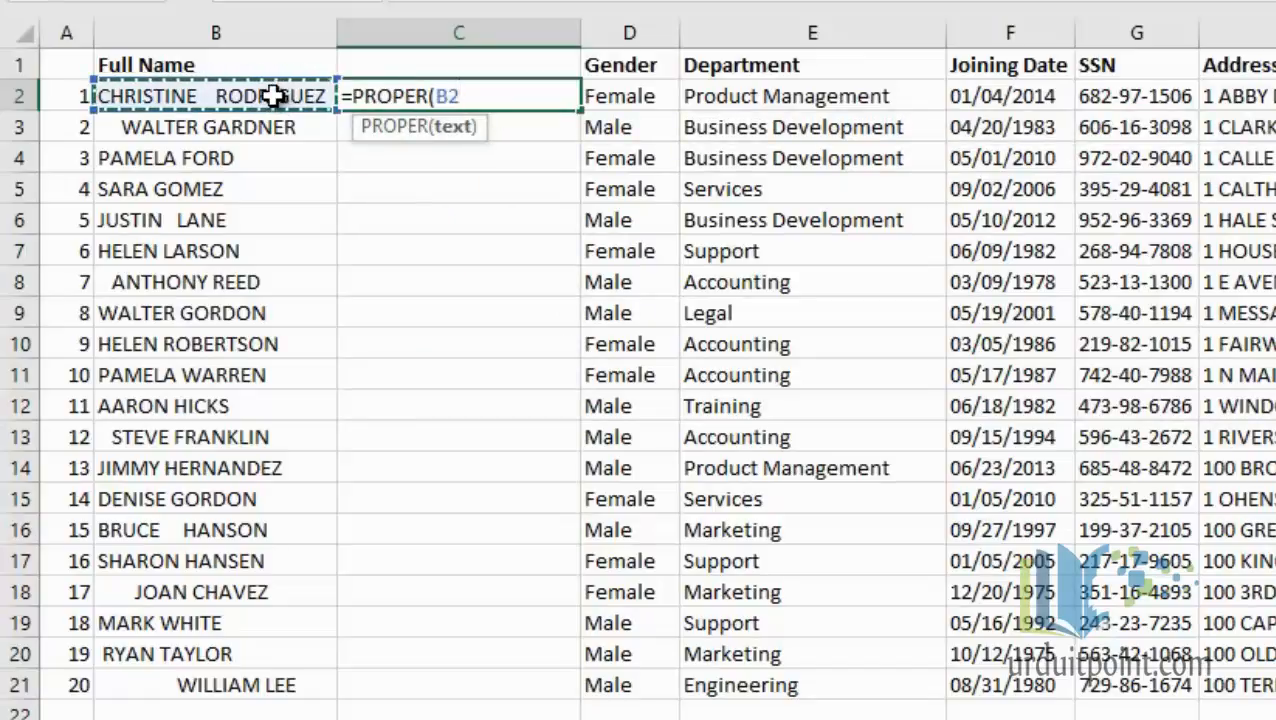
pyautogui.press('Return')
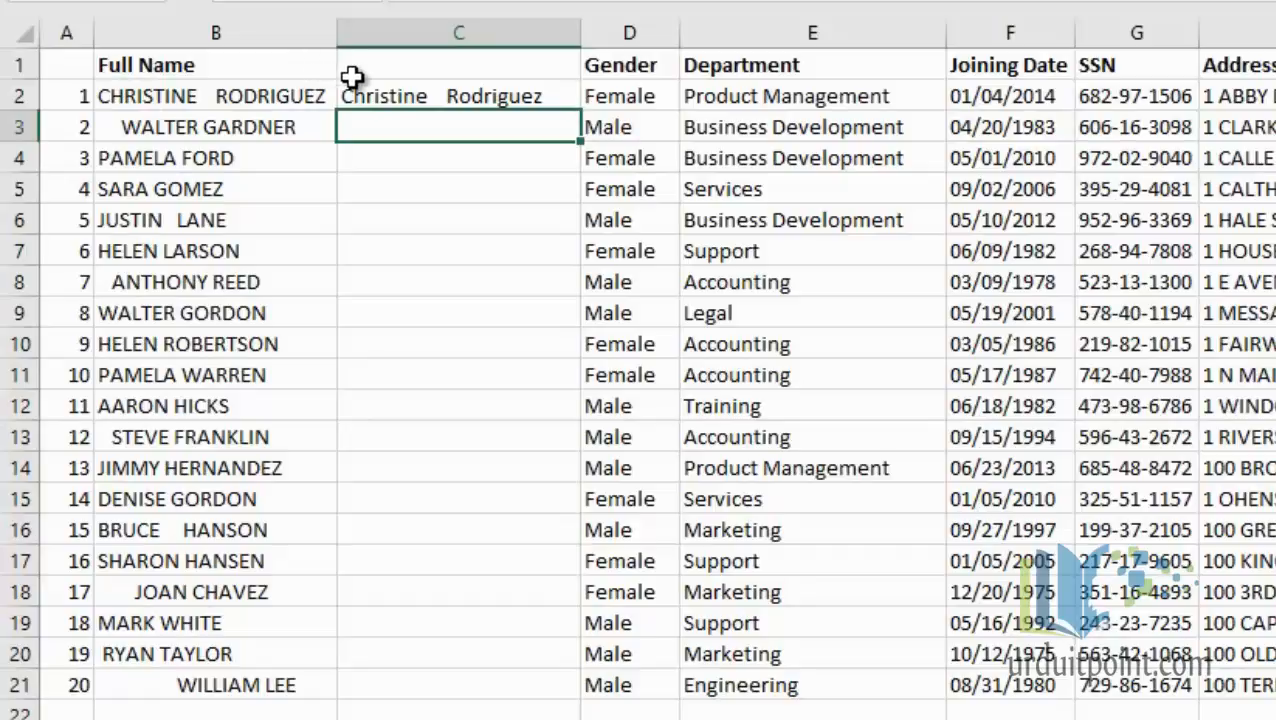
# Step: Nest TRIM in the C2 formula to make =PROPER(TRIM(B2)) and fill it down through C21
pyautogui.click(356, 94)
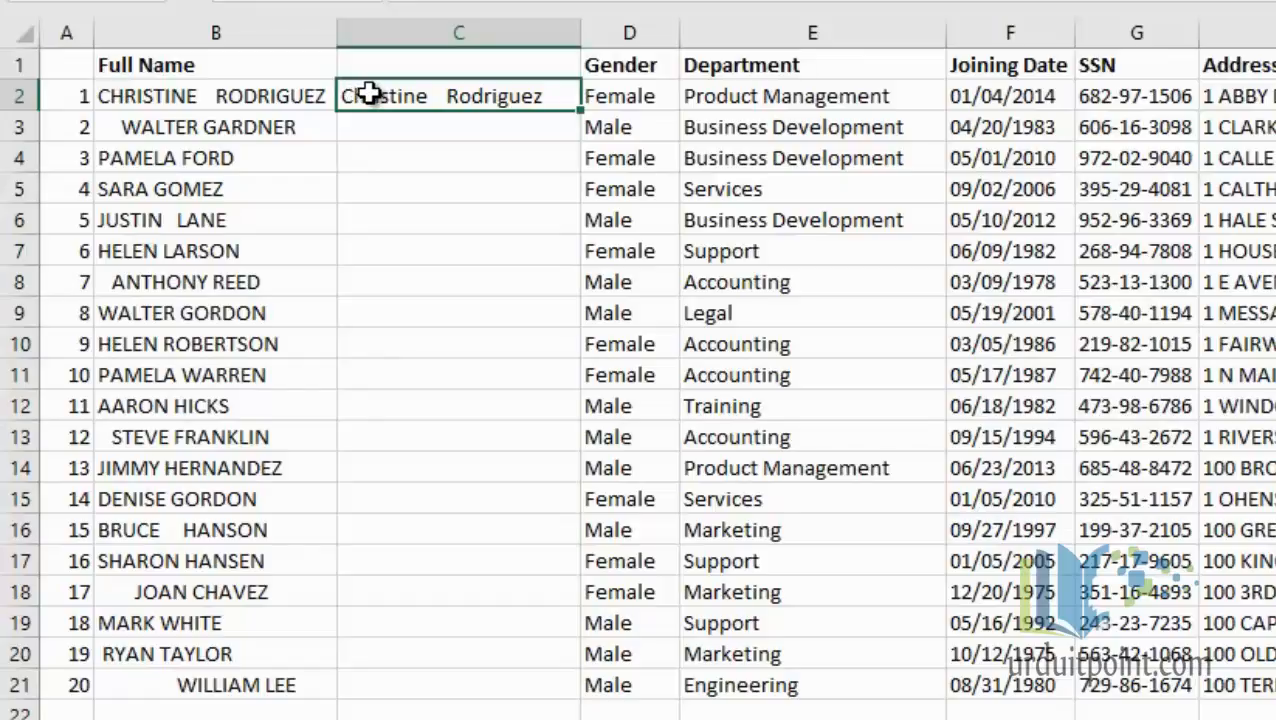
pyautogui.doubleClick(370, 93)
pyautogui.click(438, 95)
pyautogui.write('trim')
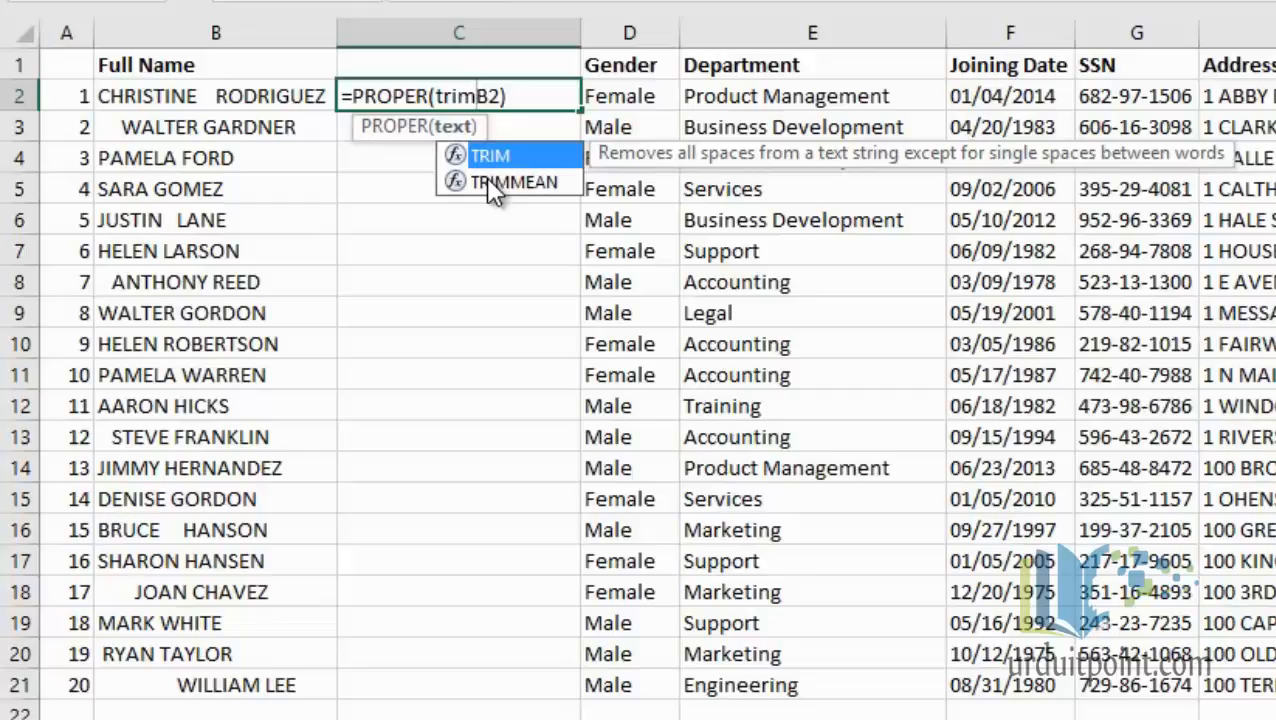
pyautogui.write('(')
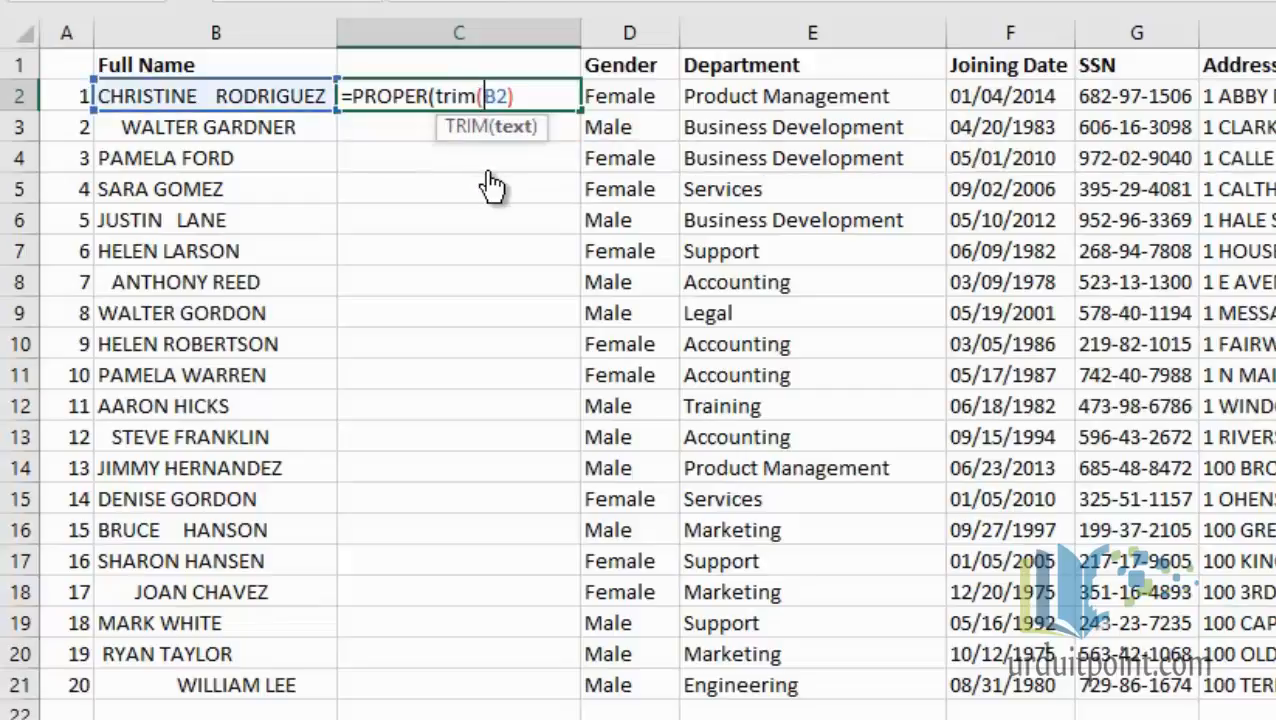
pyautogui.click(524, 95)
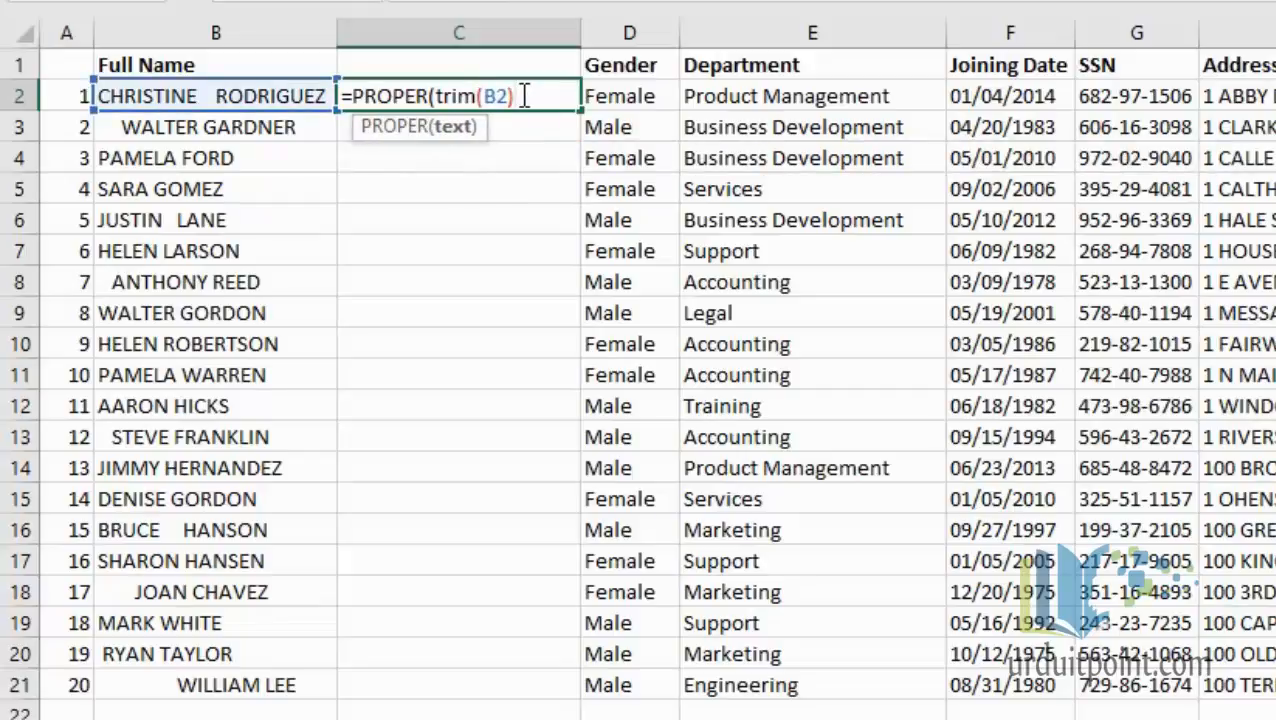
pyautogui.write(')')
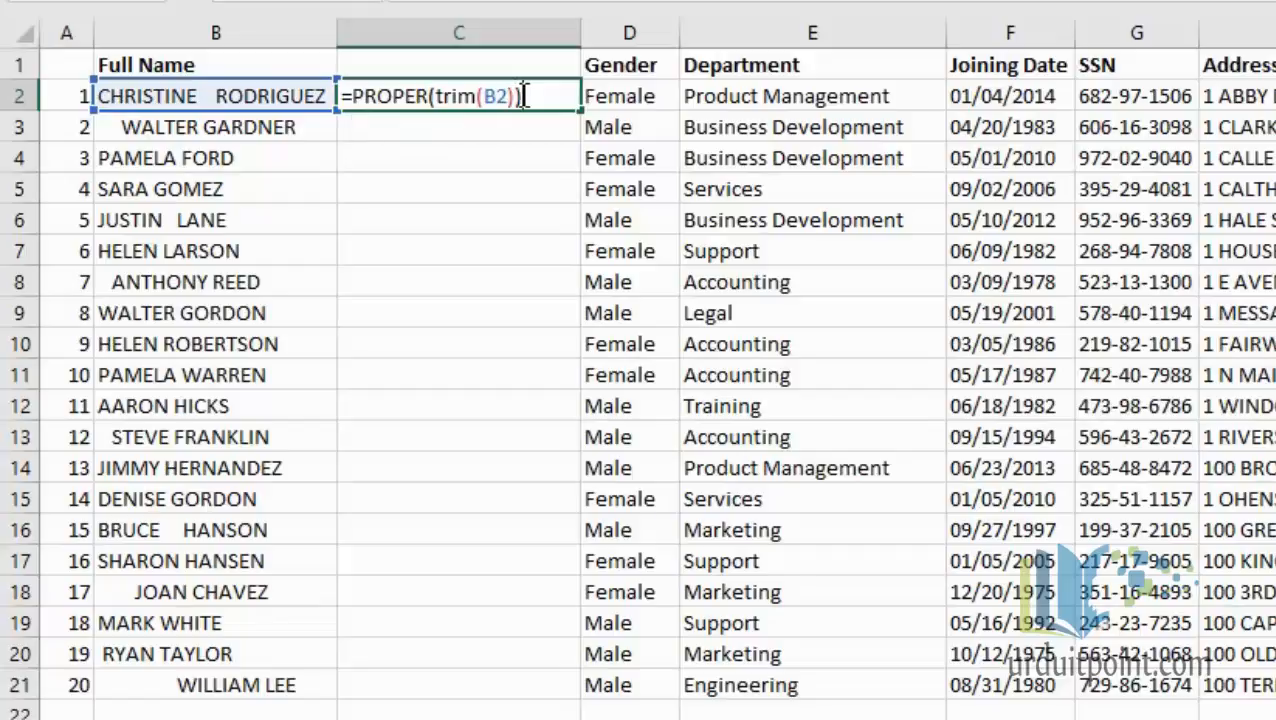
pyautogui.press('Return')
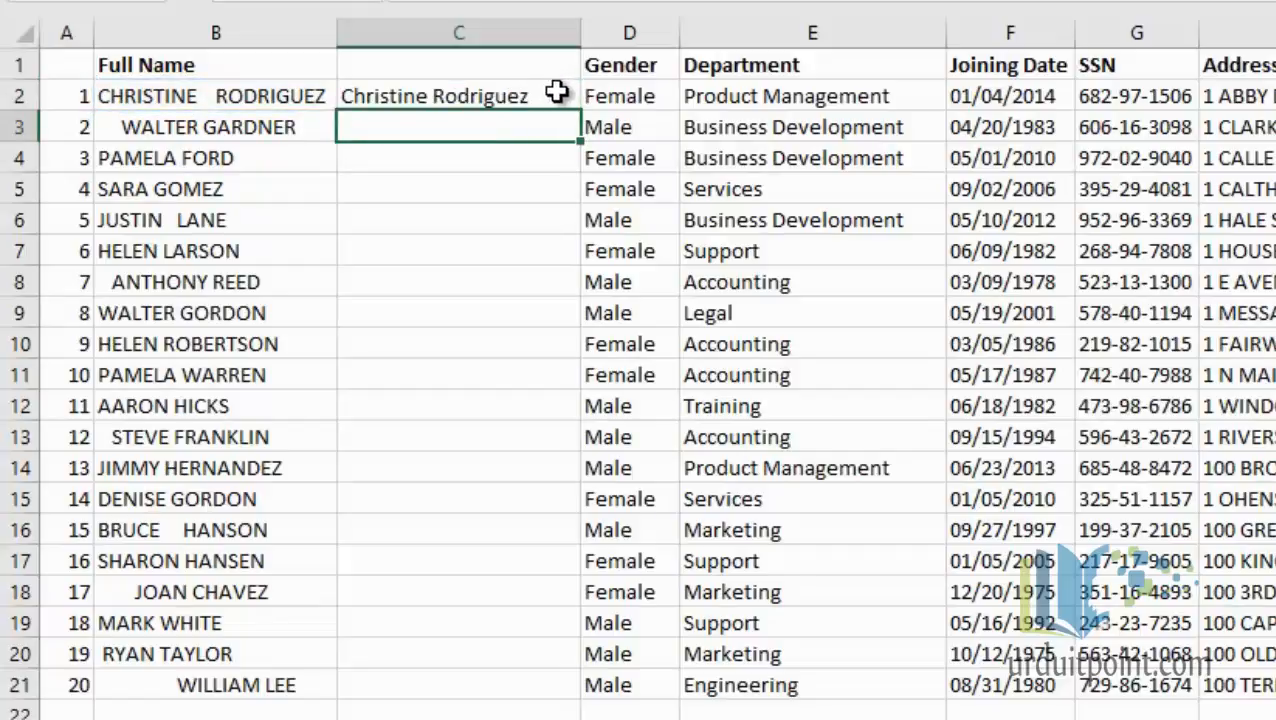
pyautogui.click(557, 92)
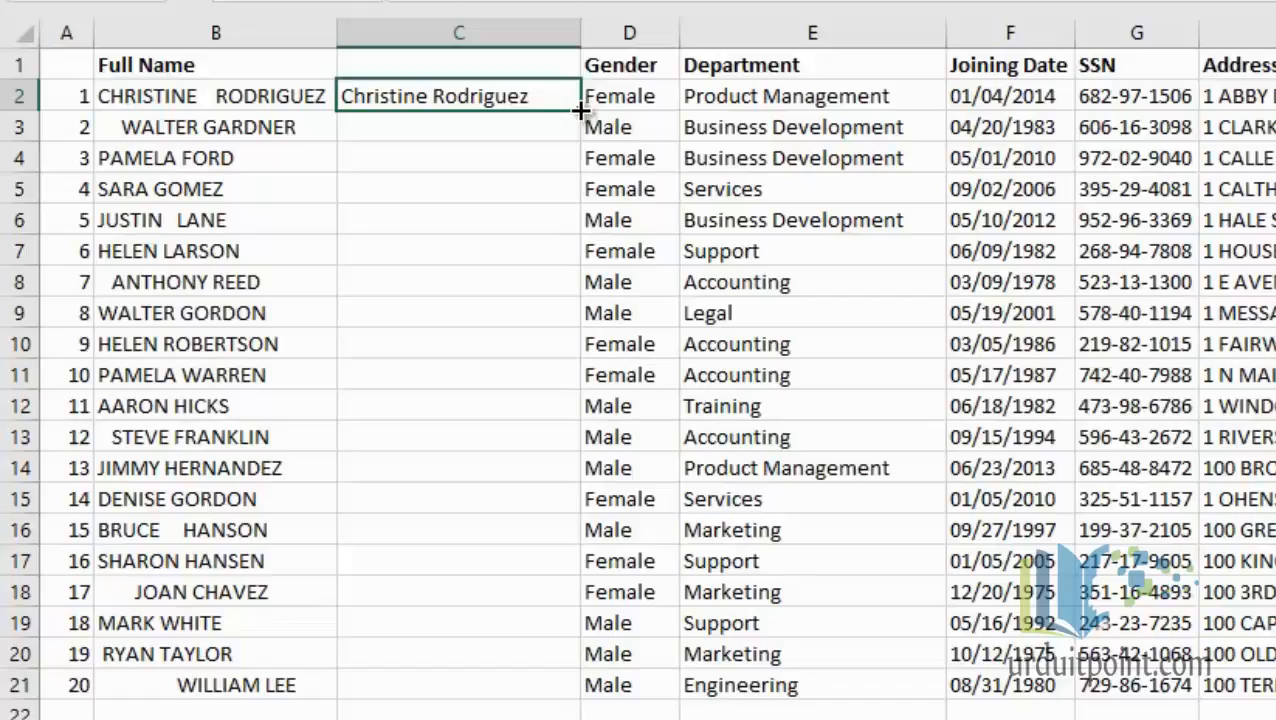
pyautogui.doubleClick(580, 111)
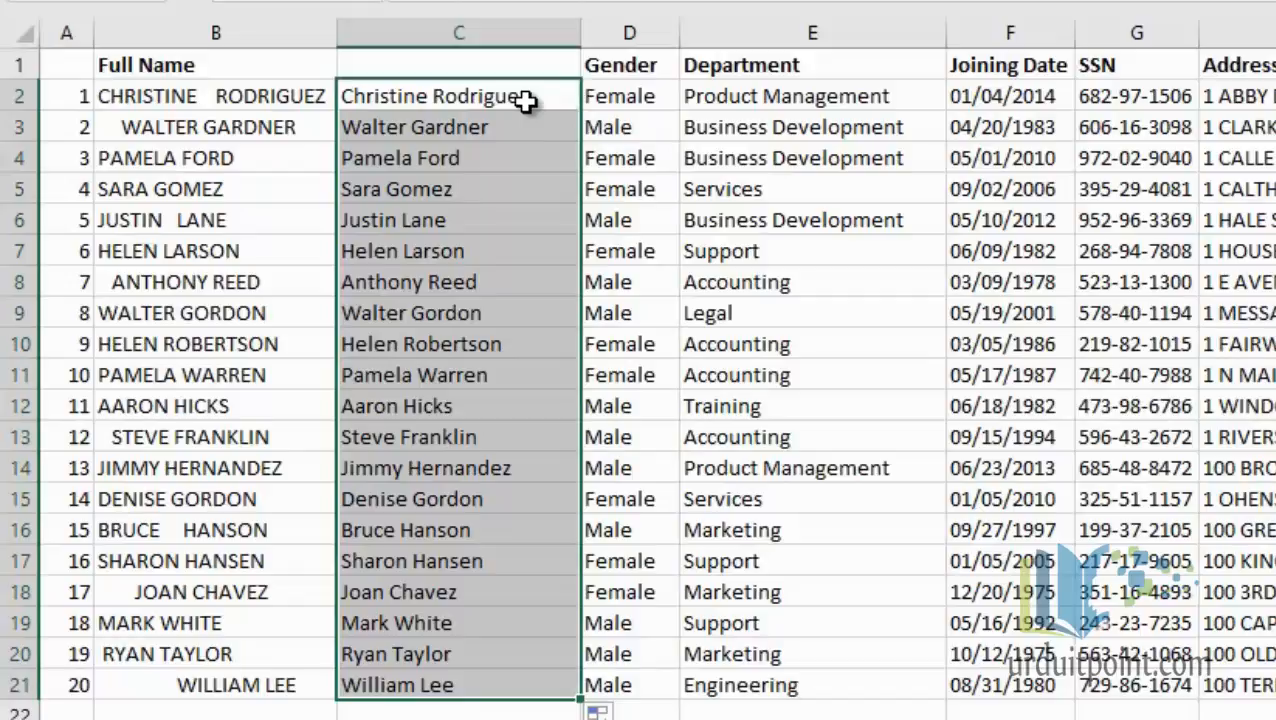
# Step: Clear the original name in B2 to test the formula's dependency on it, and undo the deletion
pyautogui.click(270, 94)
pyautogui.press('Delete')
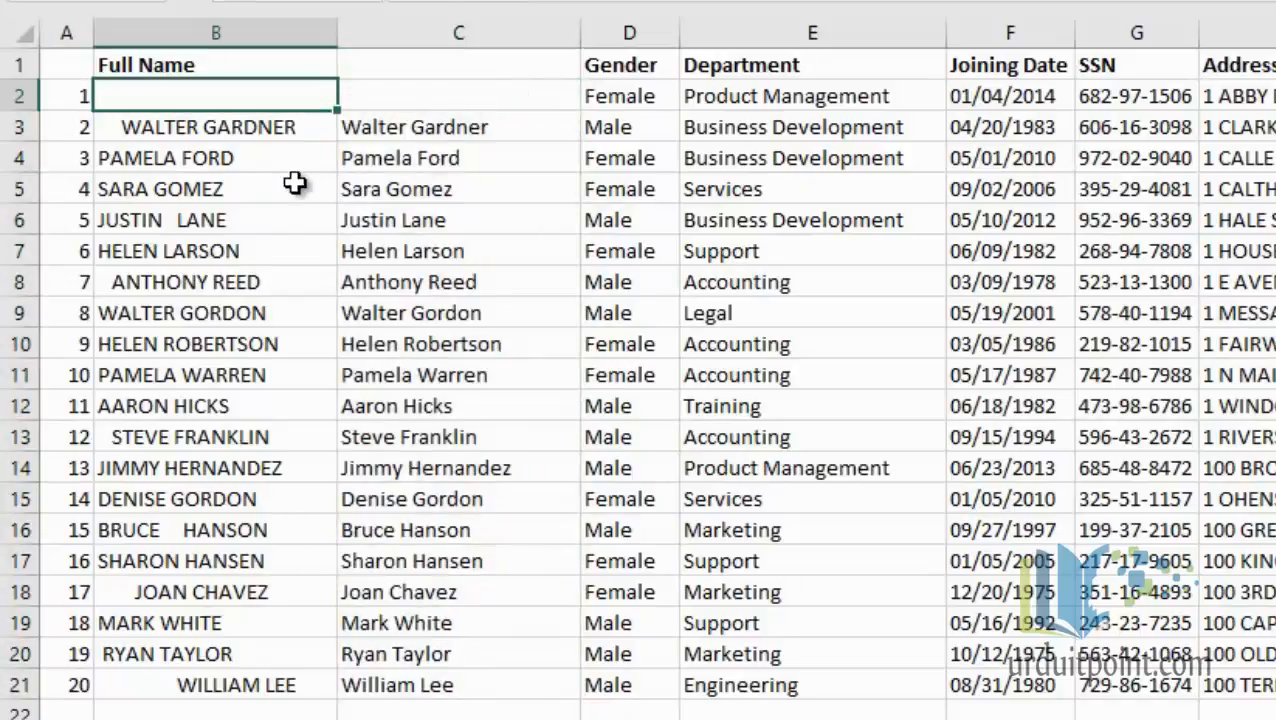
pyautogui.hotkey('ctrl', 'z')
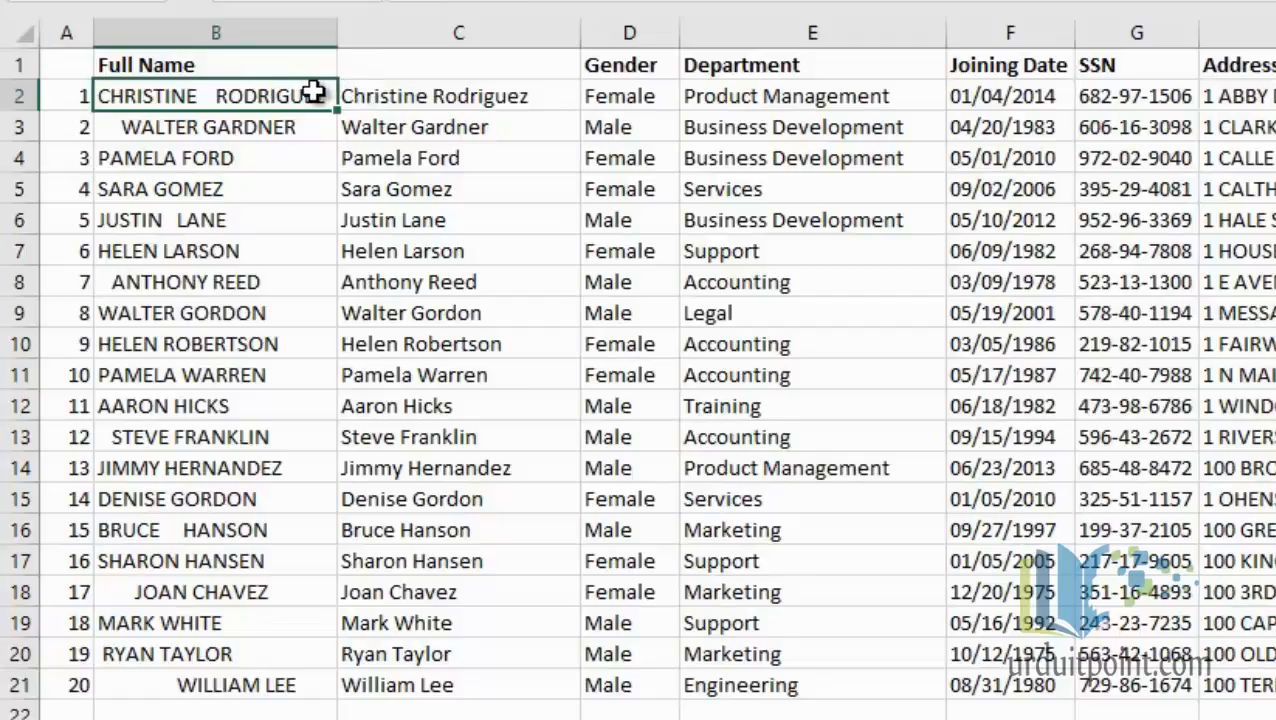
# Step: Copy the cleaned names in C2:C21 over the Full Name entries in B2:B21 as values only
pyautogui.click(432, 95)
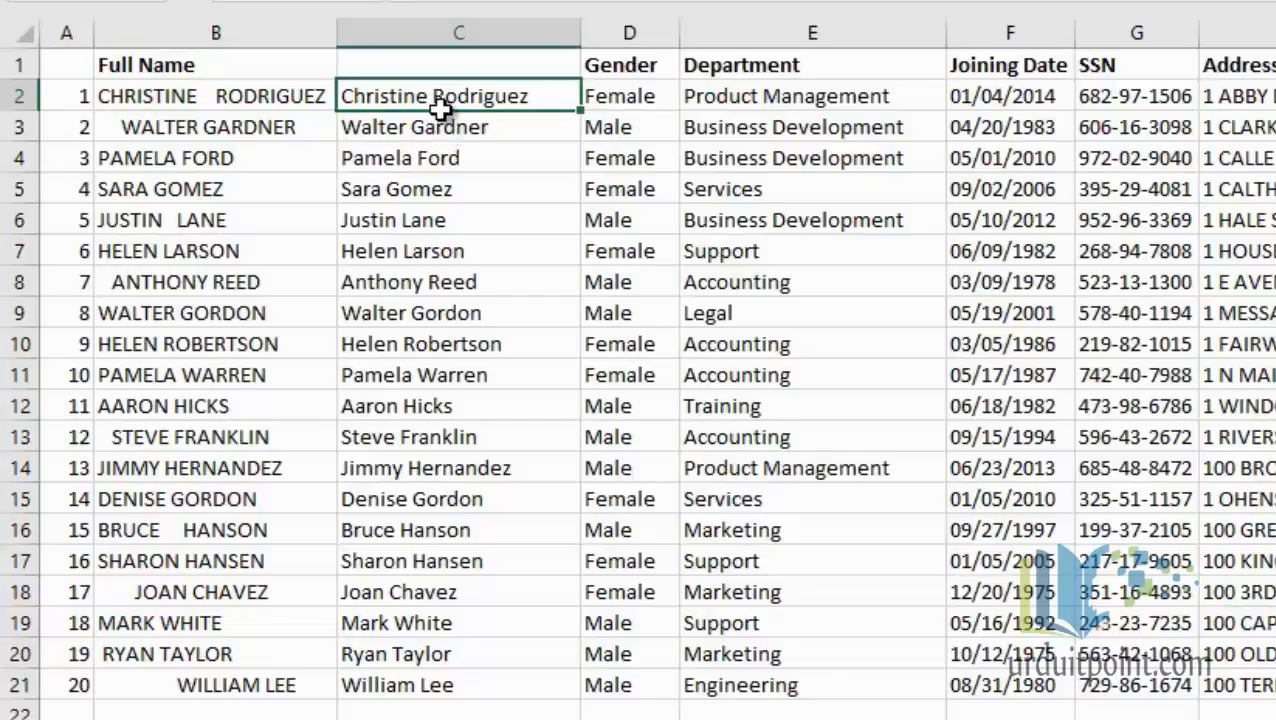
pyautogui.hotkey('ctrl', 'e')
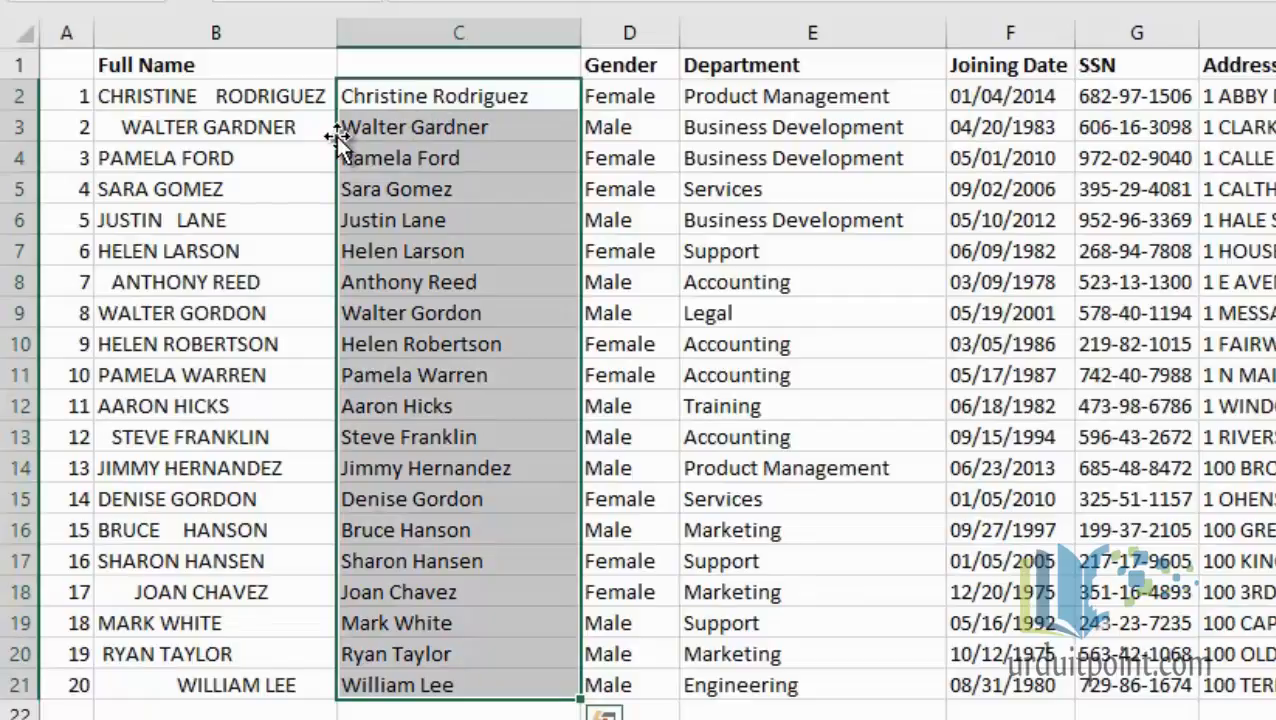
pyautogui.moveTo(336, 136); pyautogui.dragTo(293, 128)
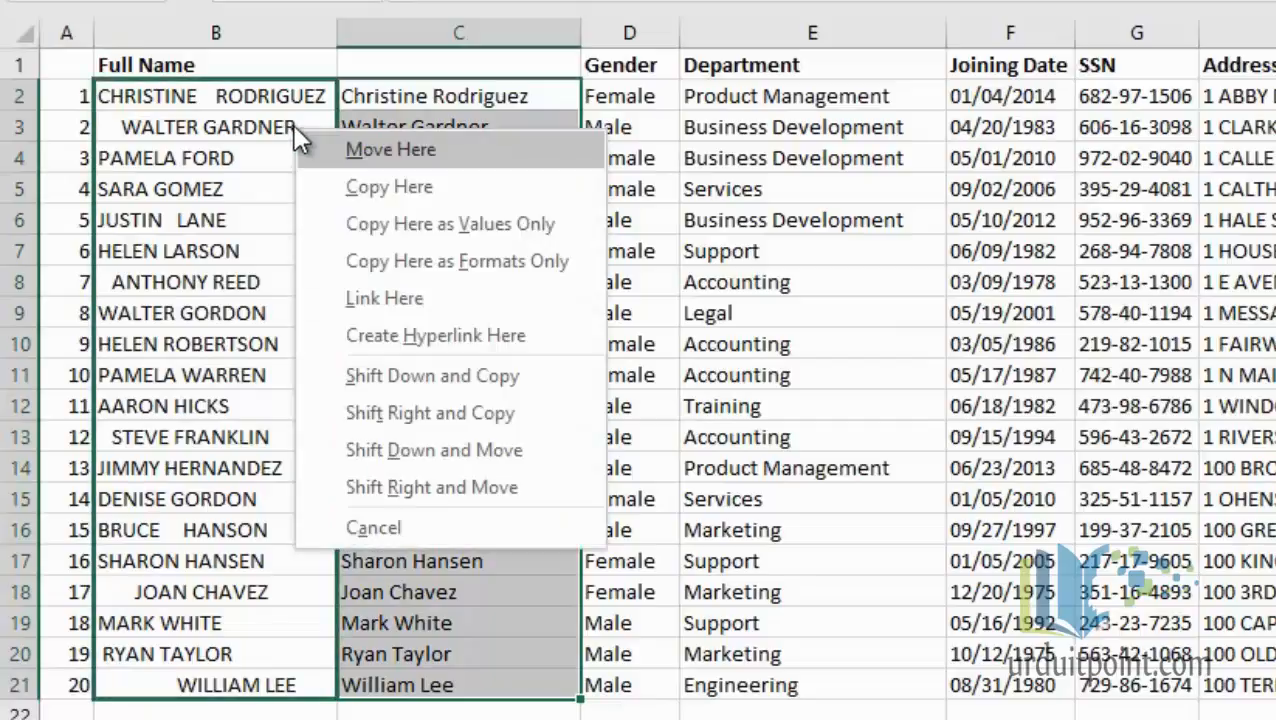
pyautogui.click(370, 220)
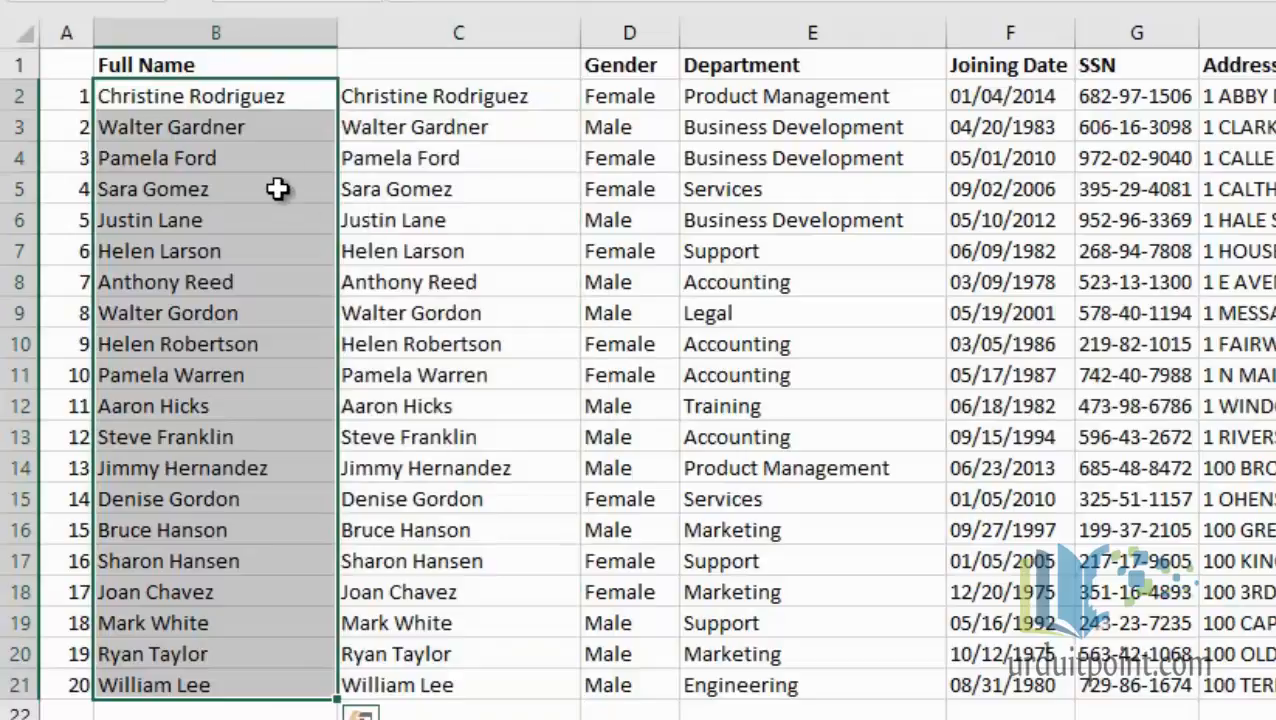
# Step: Delete the helper column C that holds the name-cleaning formulas, and select B2
pyautogui.click(441, 42)
pyautogui.rightClick(441, 42)
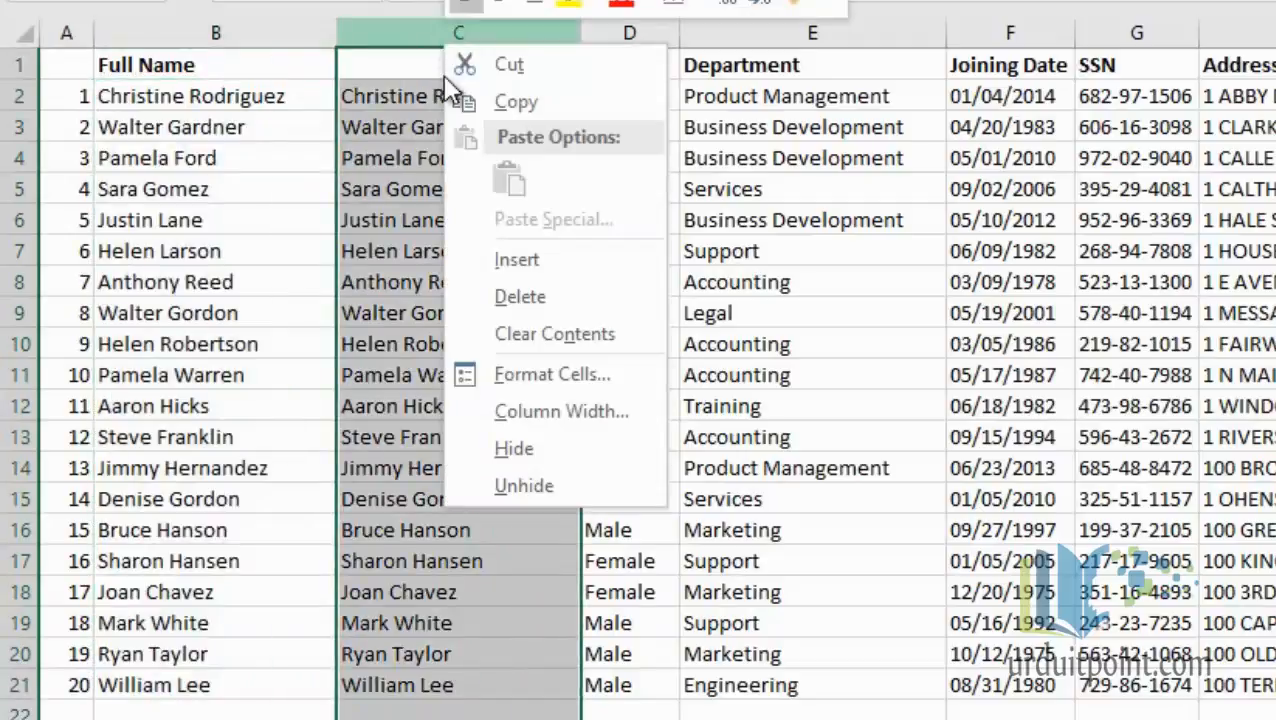
pyautogui.click(479, 296)
pyautogui.click(271, 99)
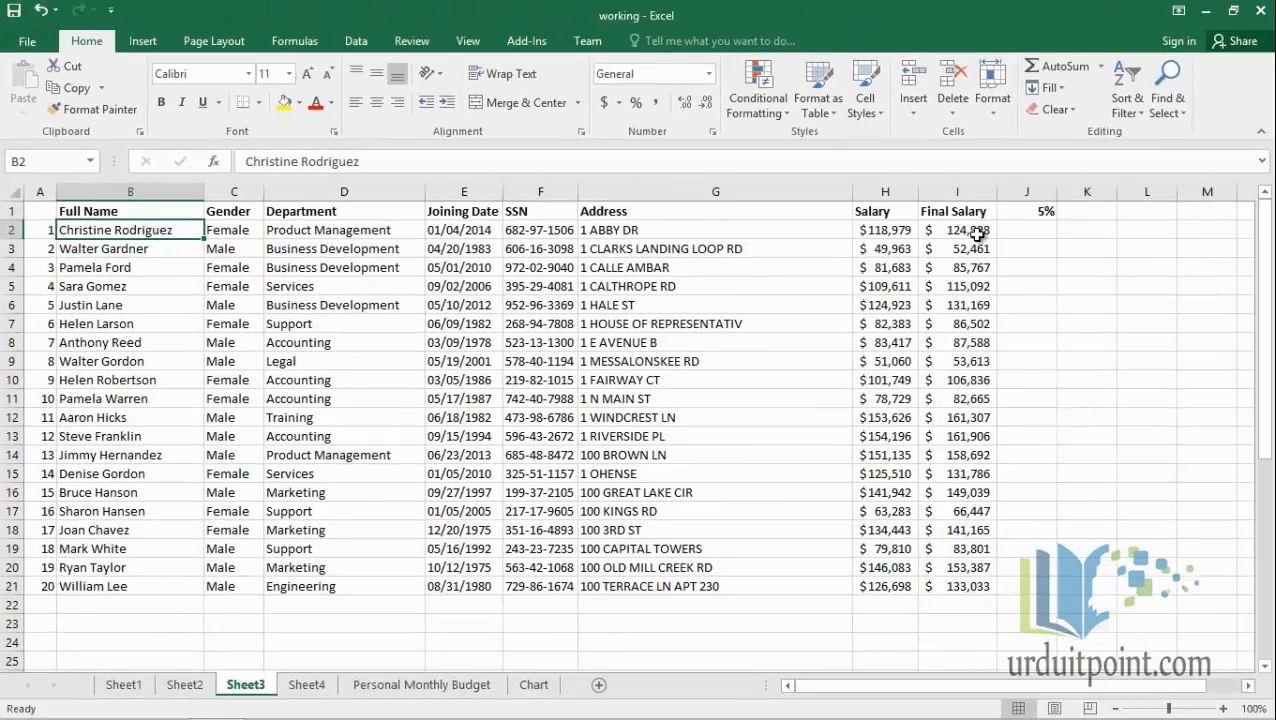
# Step: Examine the Final Salary formula in I2 and compare it with the plain Salary value in H2
pyautogui.click(977, 232)
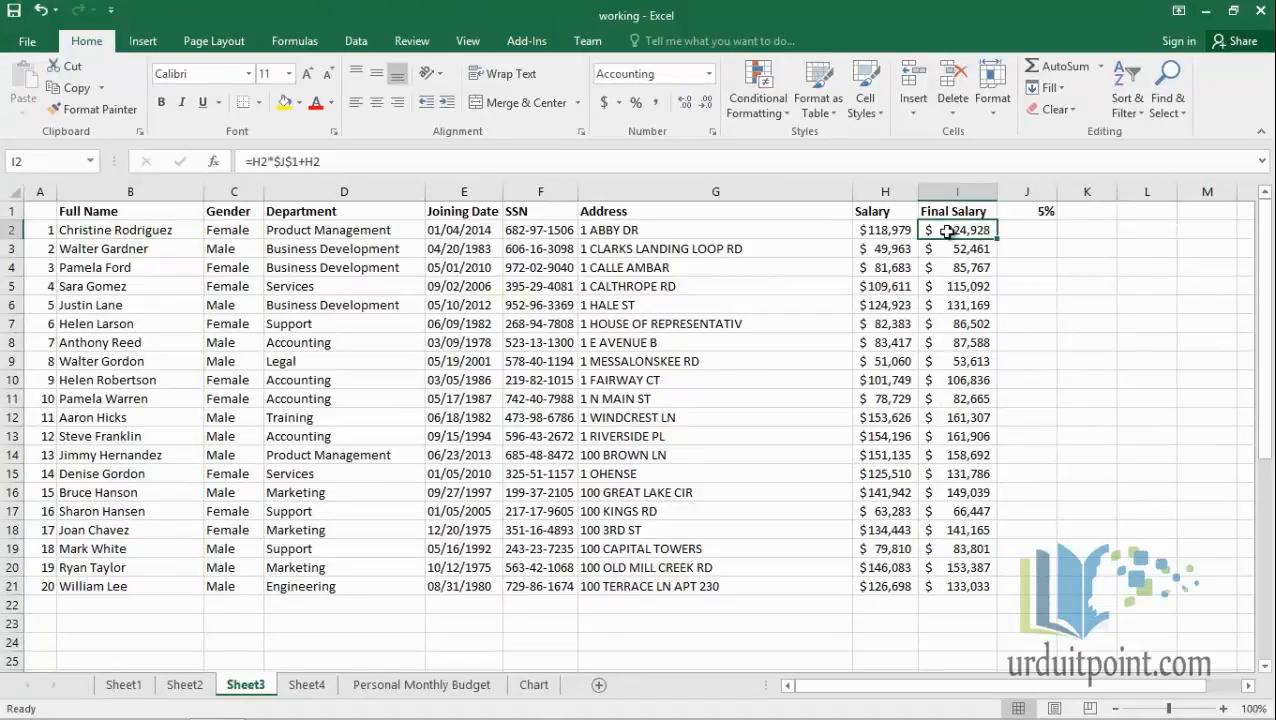
pyautogui.click(893, 230)
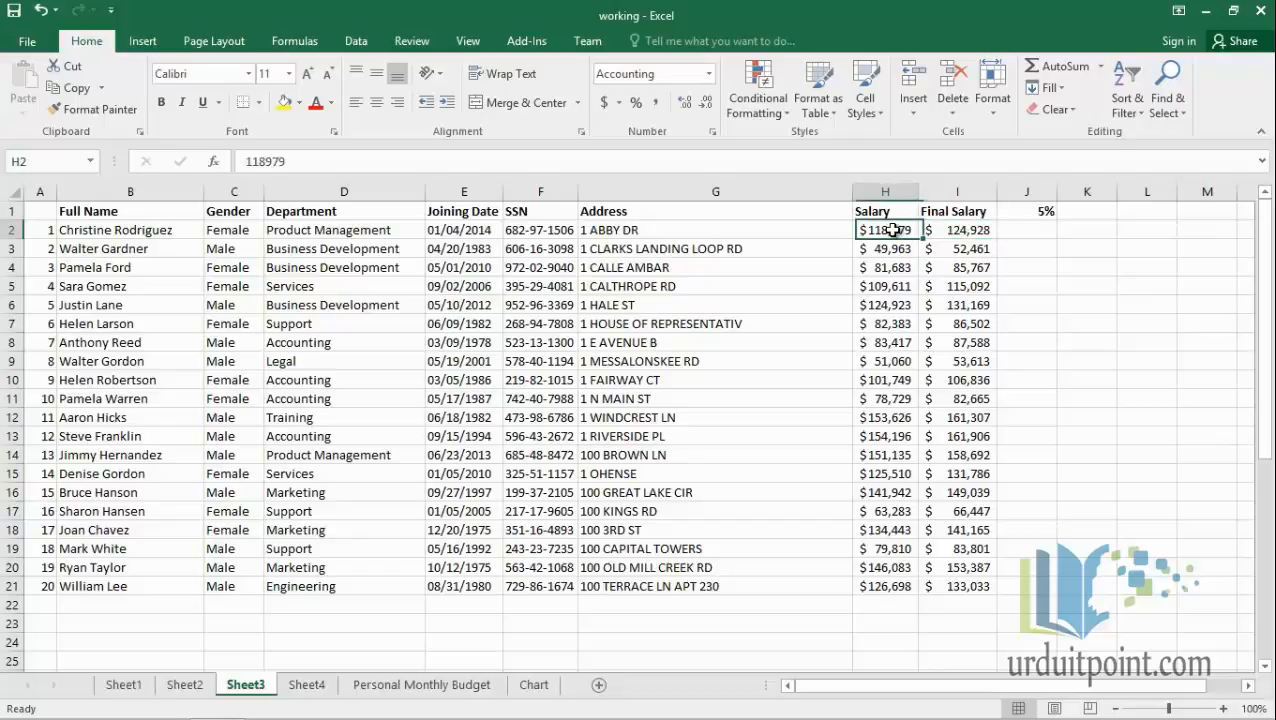
pyautogui.click(974, 229)
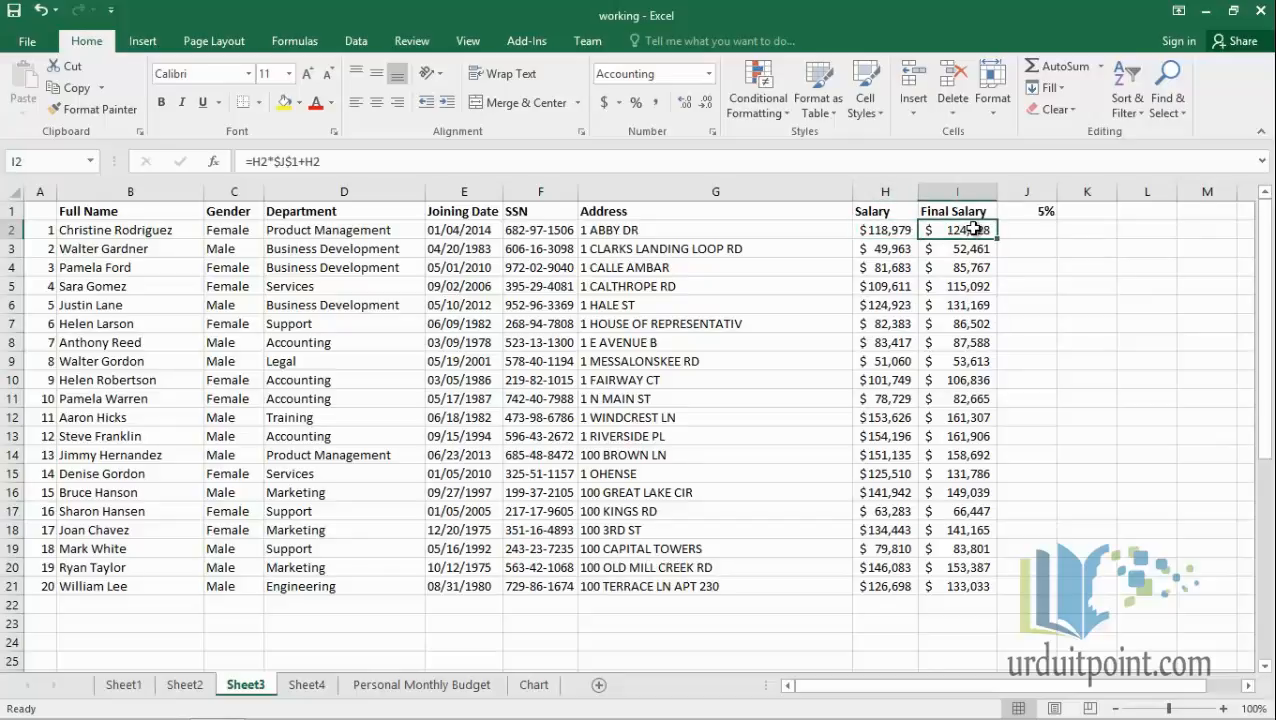
pyautogui.doubleClick(974, 229)
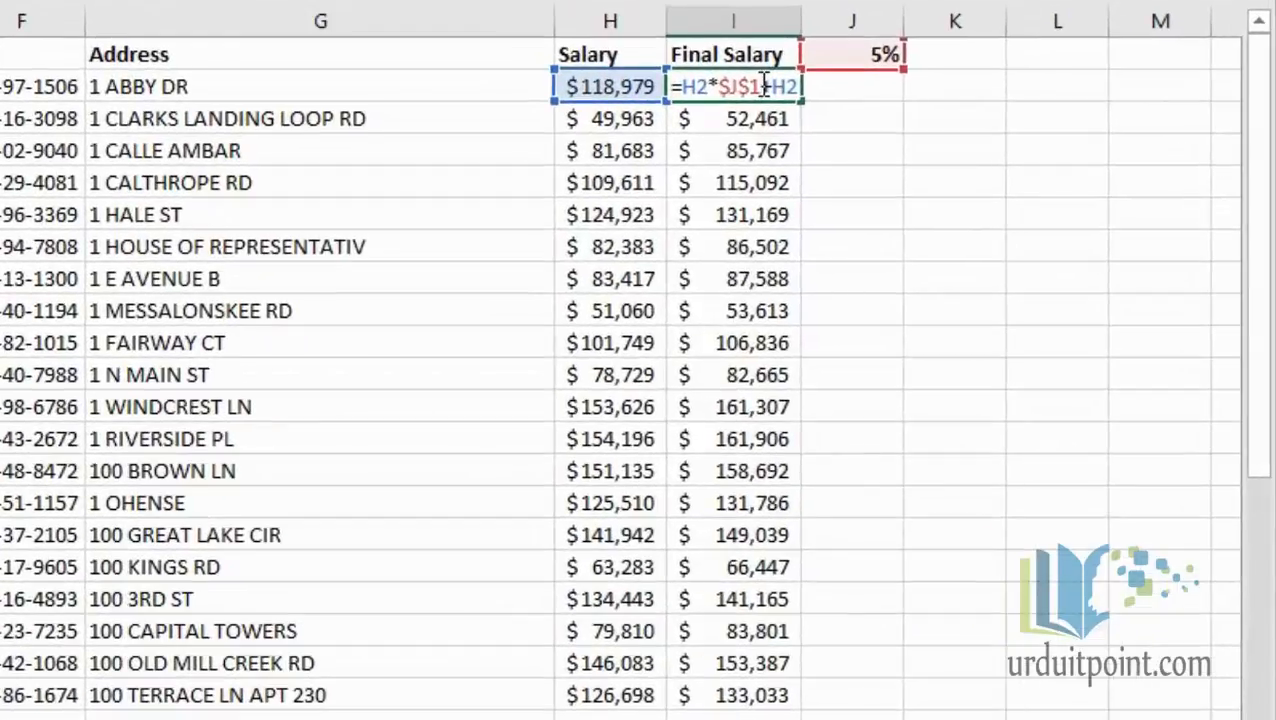
pyautogui.hotkey('ctrl', 'Return')
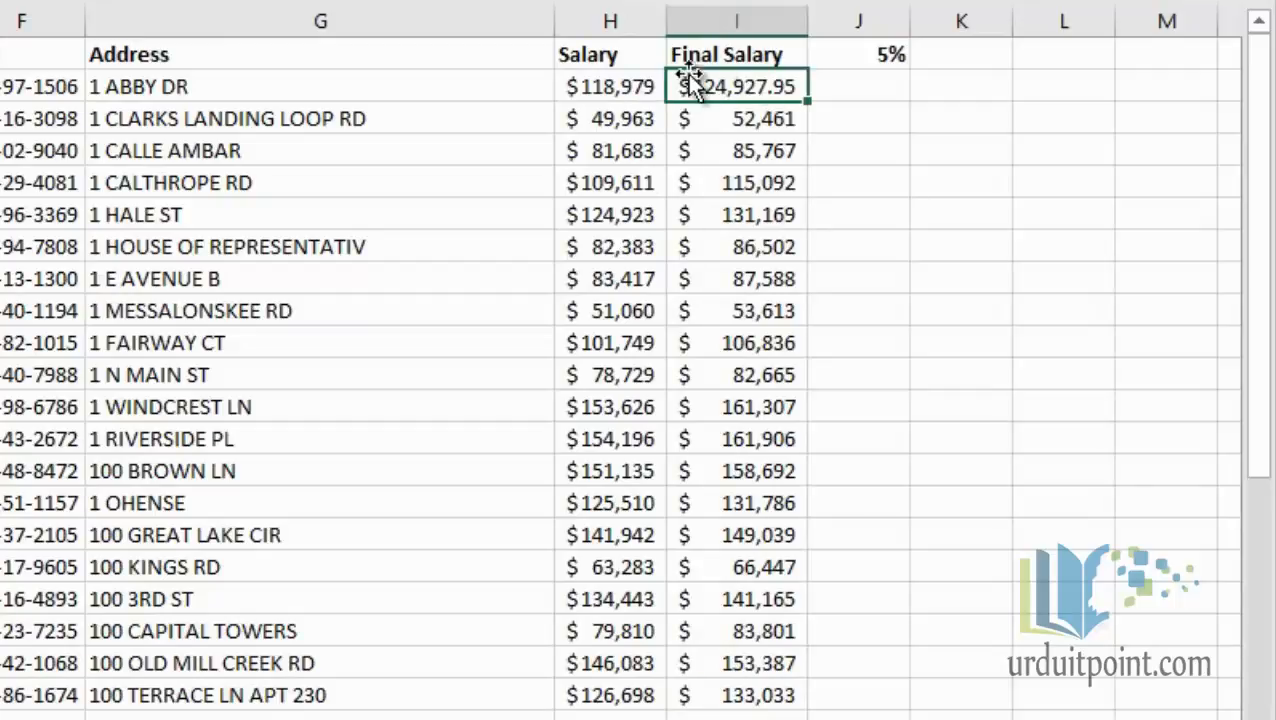
pyautogui.click(636, 84)
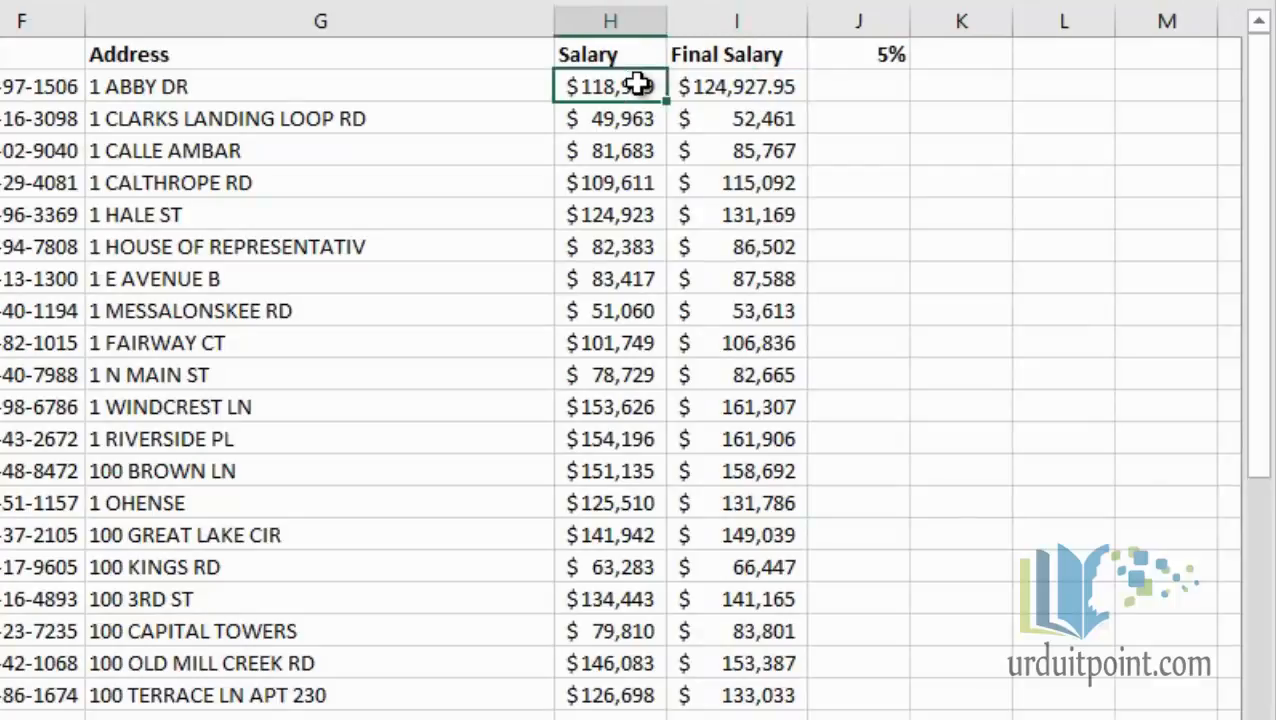
pyautogui.doubleClick(638, 85)
pyautogui.doubleClick(760, 87)
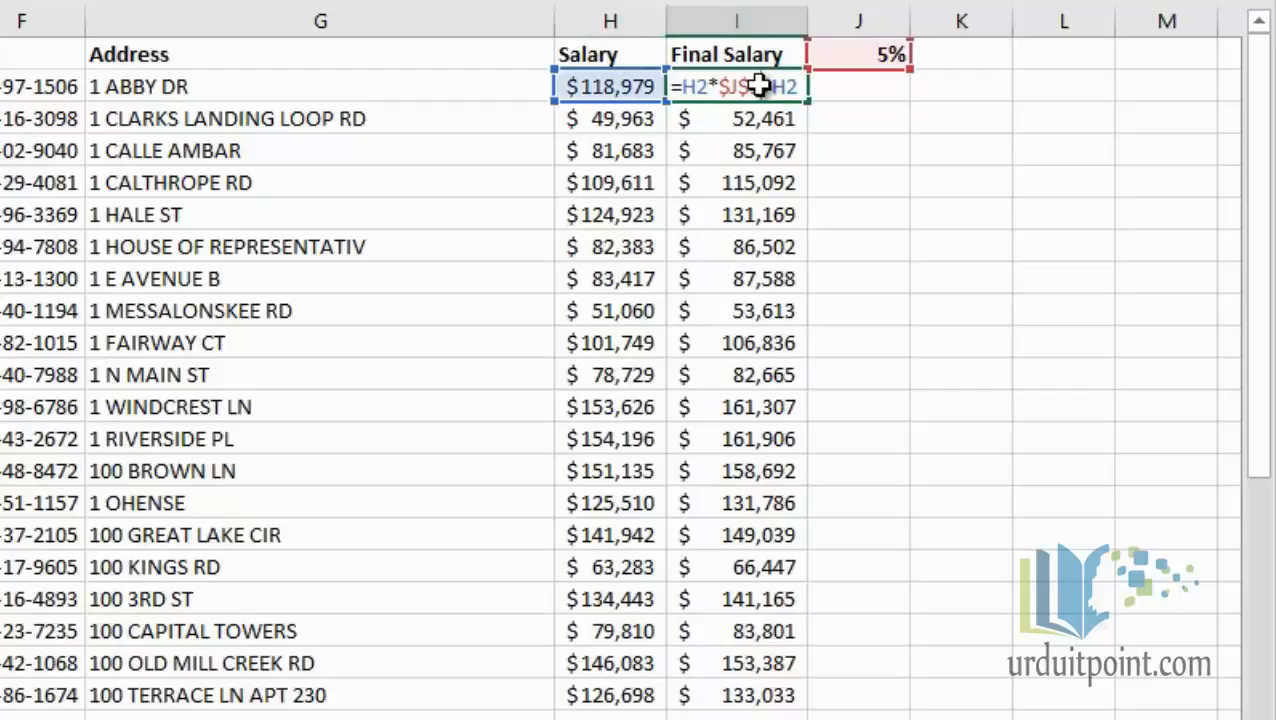
pyautogui.hotkey('ctrl', 'Return')
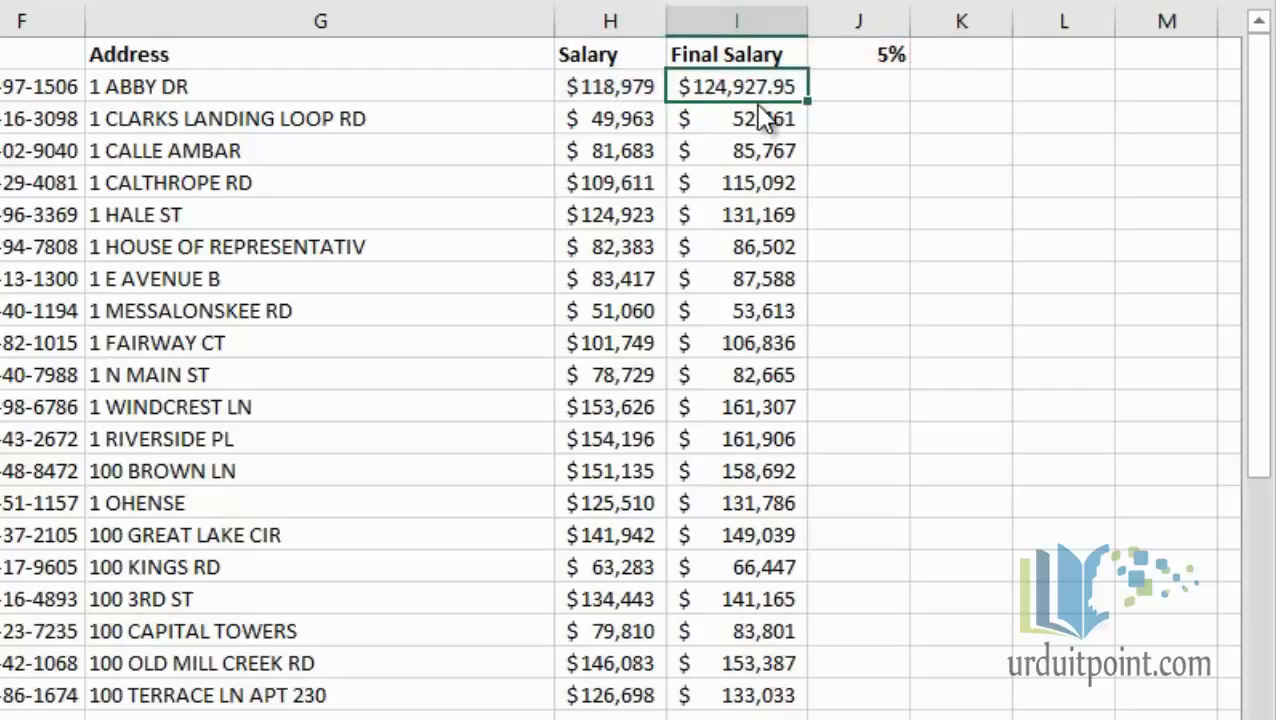
# Step: Convert the Final Salary formulas in I2:I21 to values in place and open I2 for editing to check its content
pyautogui.hotkey('ctrl', 'shift', 'Down')
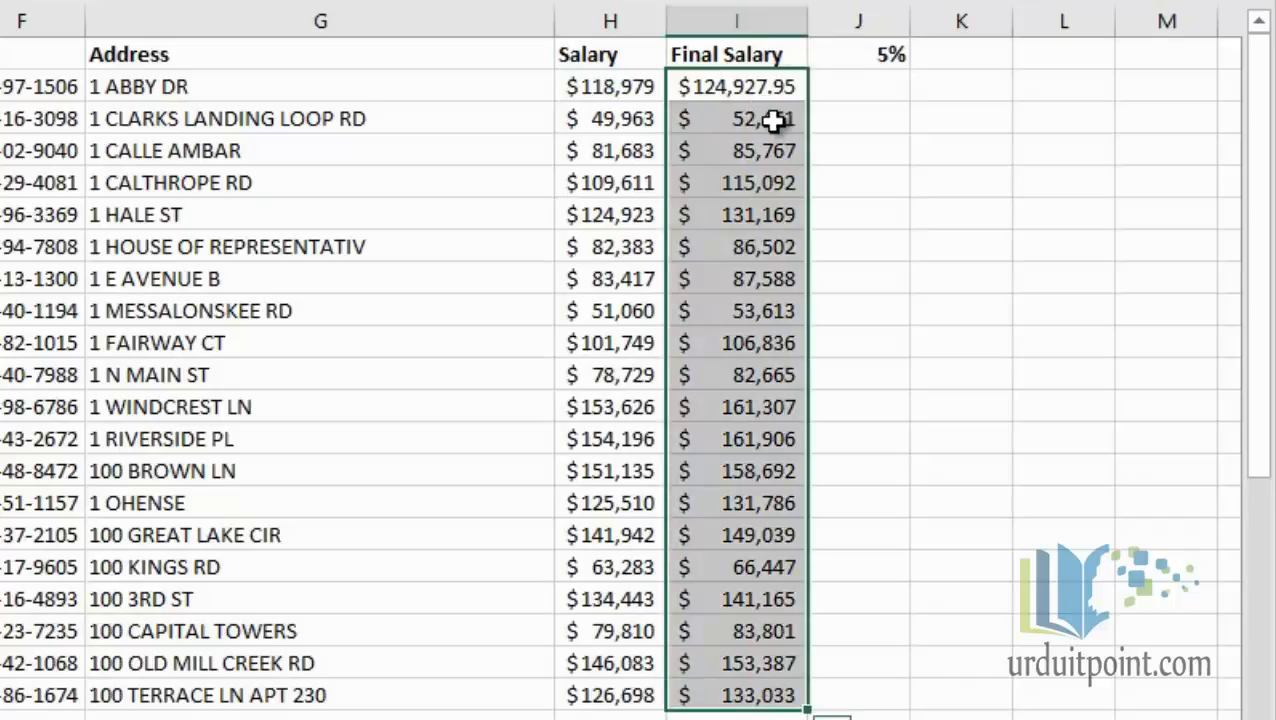
pyautogui.moveTo(808, 145)
pyautogui.mouseDown()
pyautogui.moveTo(804, 120)
pyautogui.moveTo(804, 192)
pyautogui.moveTo(825, 192)
pyautogui.moveTo(787, 187)
pyautogui.moveTo(789, 158)
pyautogui.mouseUp()
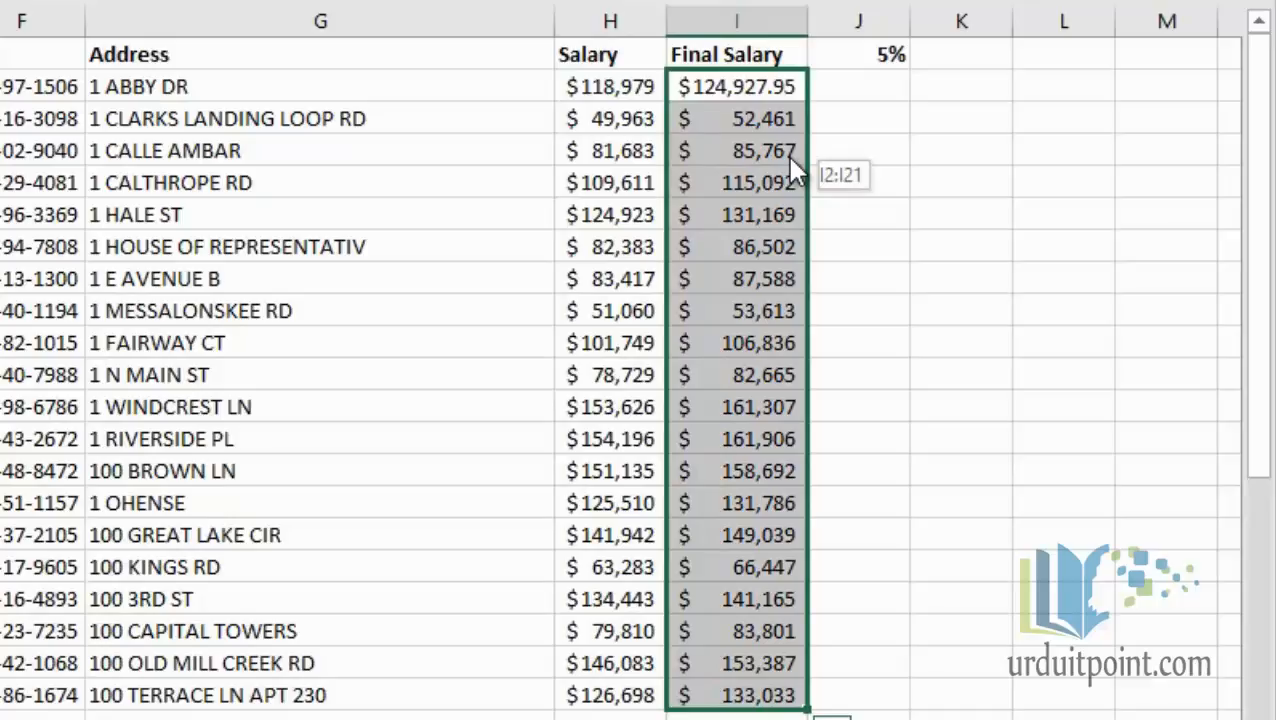
pyautogui.moveTo(789, 158); pyautogui.dragTo(788, 157)
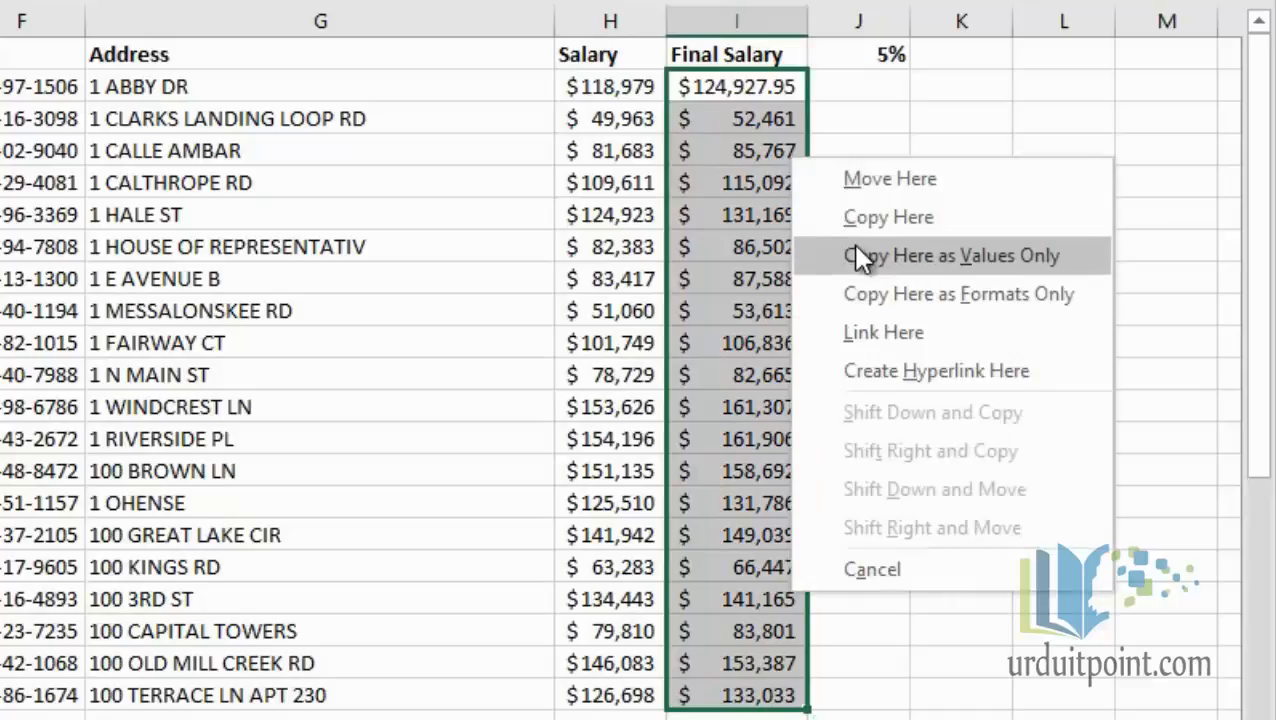
pyautogui.click(926, 256)
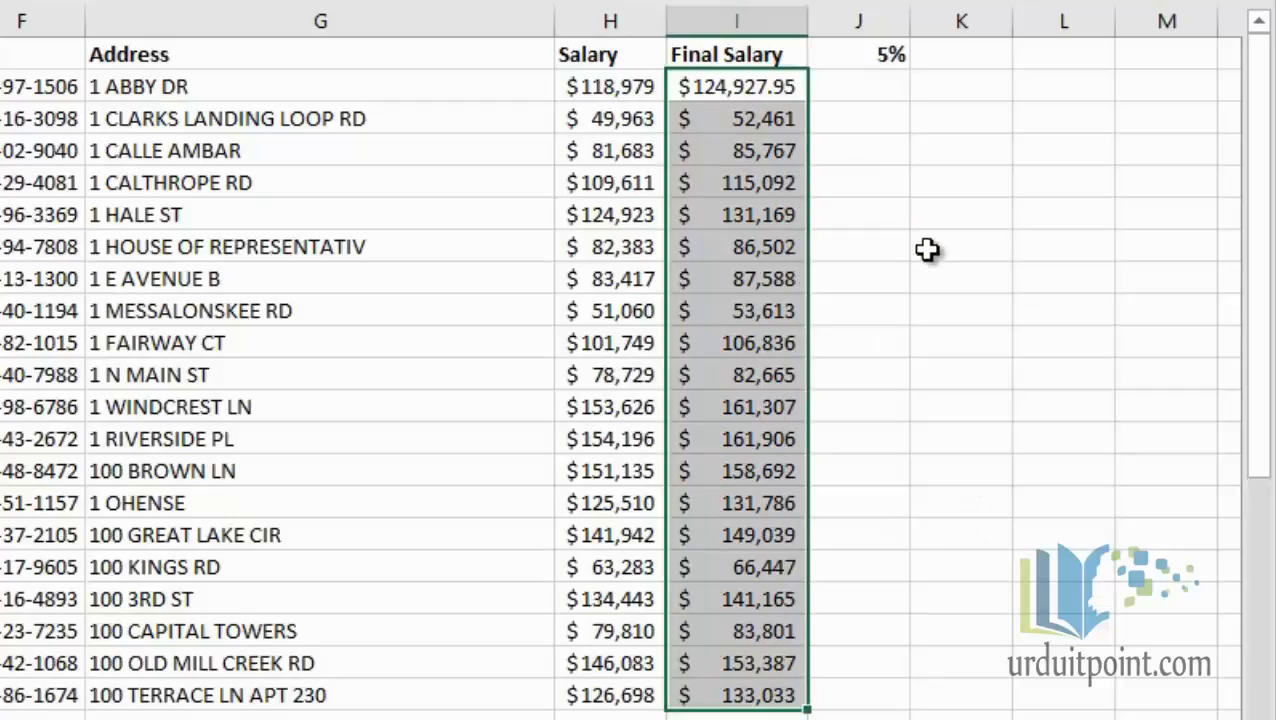
pyautogui.click(754, 88)
pyautogui.press('F2')
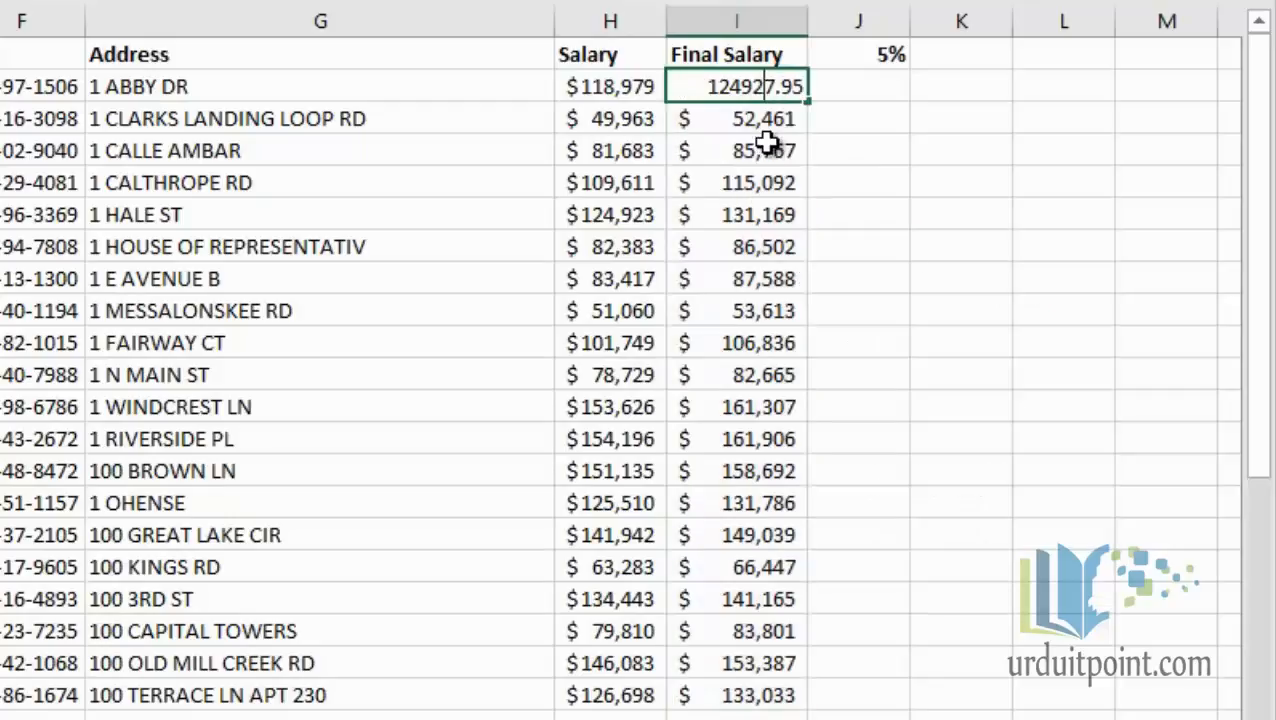
# Step: Open the Final Salary cell I3 for editing to check whether it holds a plain value or a formula
pyautogui.click(766, 120)
pyautogui.press('F2')
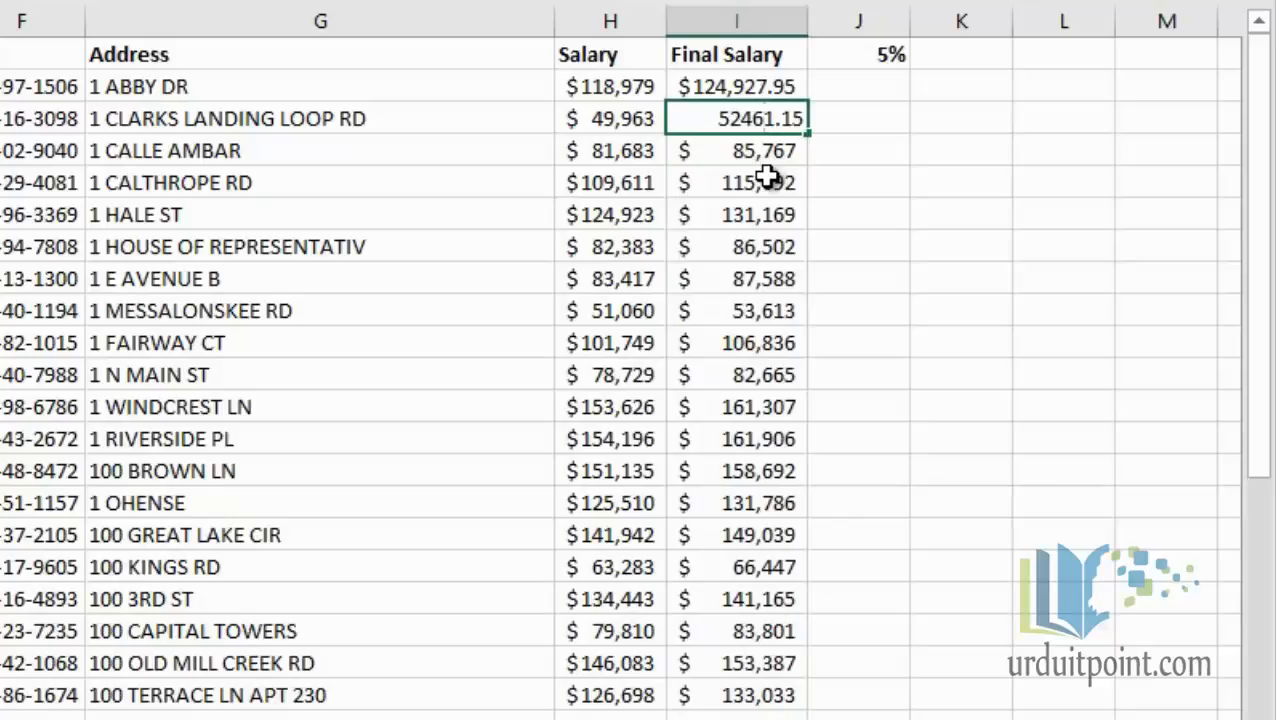
pyautogui.press('Left')
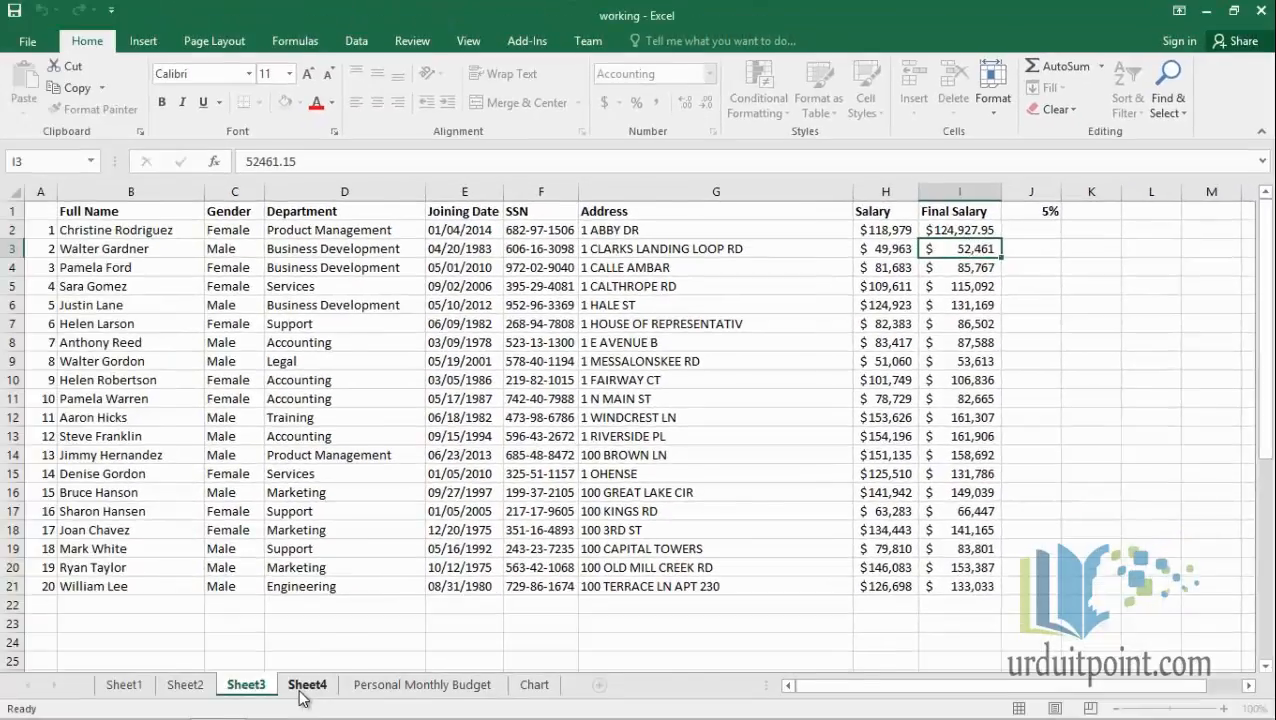
# Step: Switch to Sheet4 and select the whole of row 5, followed by the whole Gender column
pyautogui.click(305, 685)
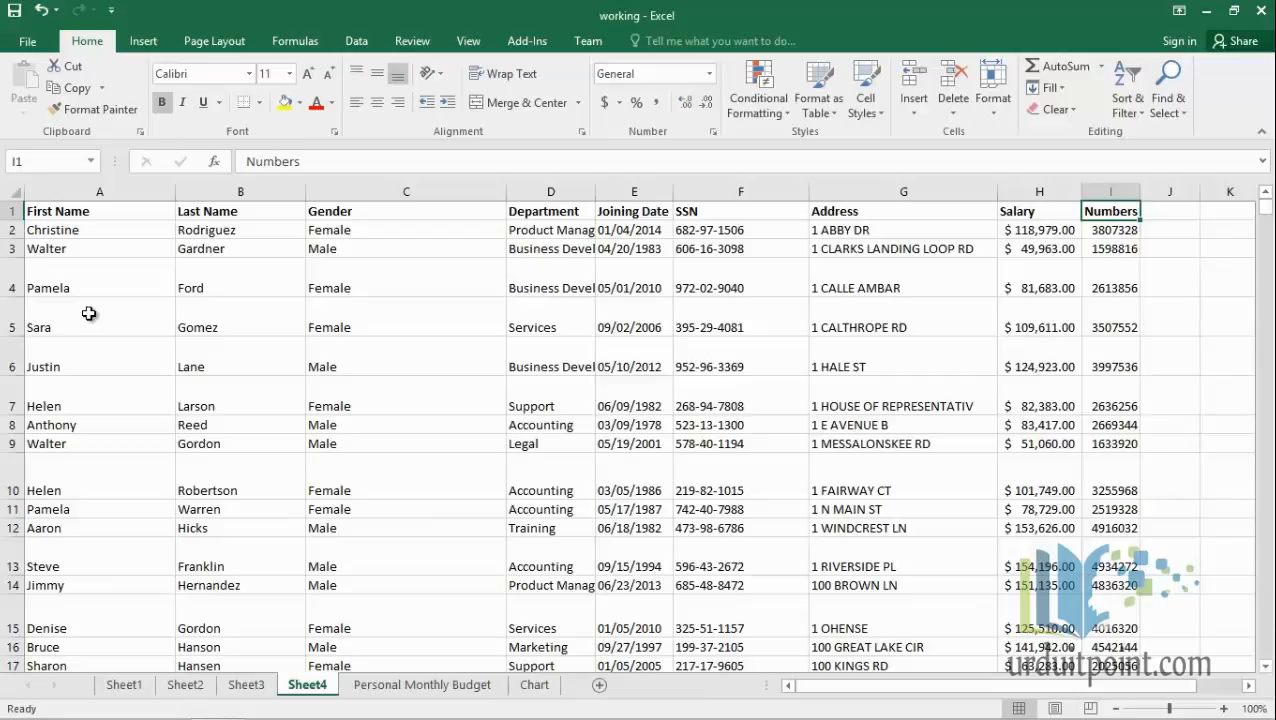
pyautogui.click(10, 327)
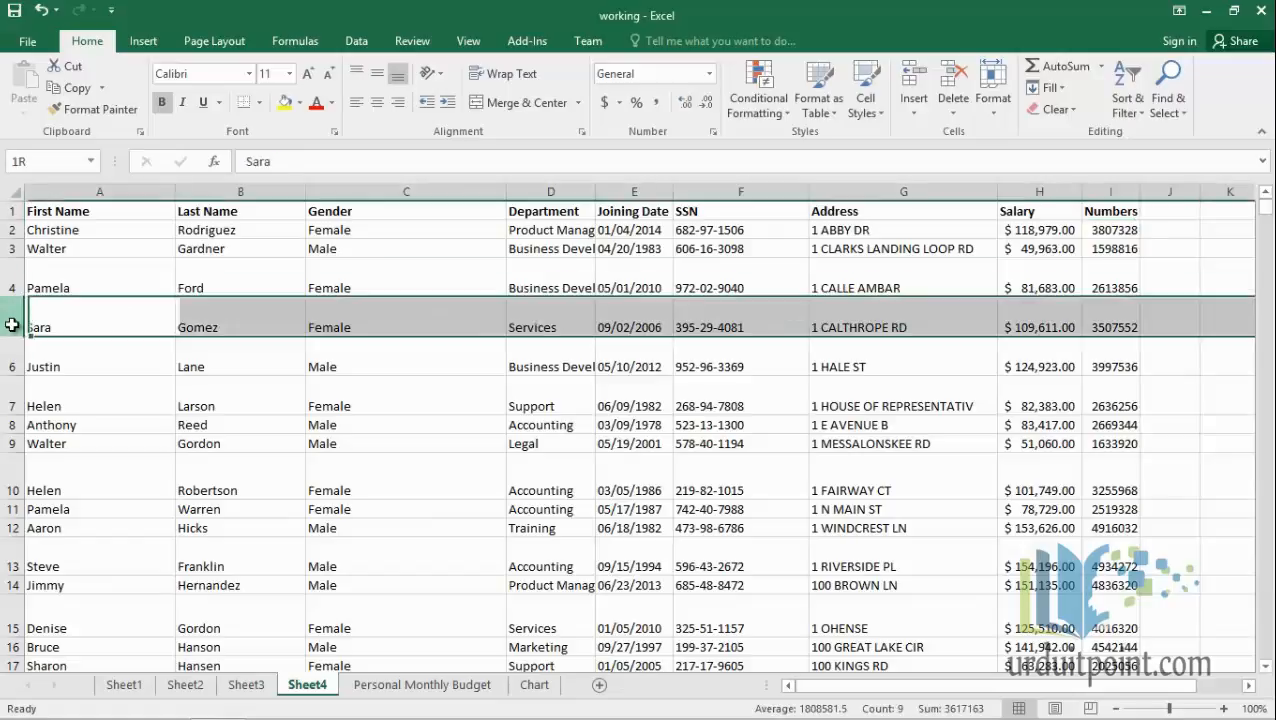
pyautogui.click(470, 190)
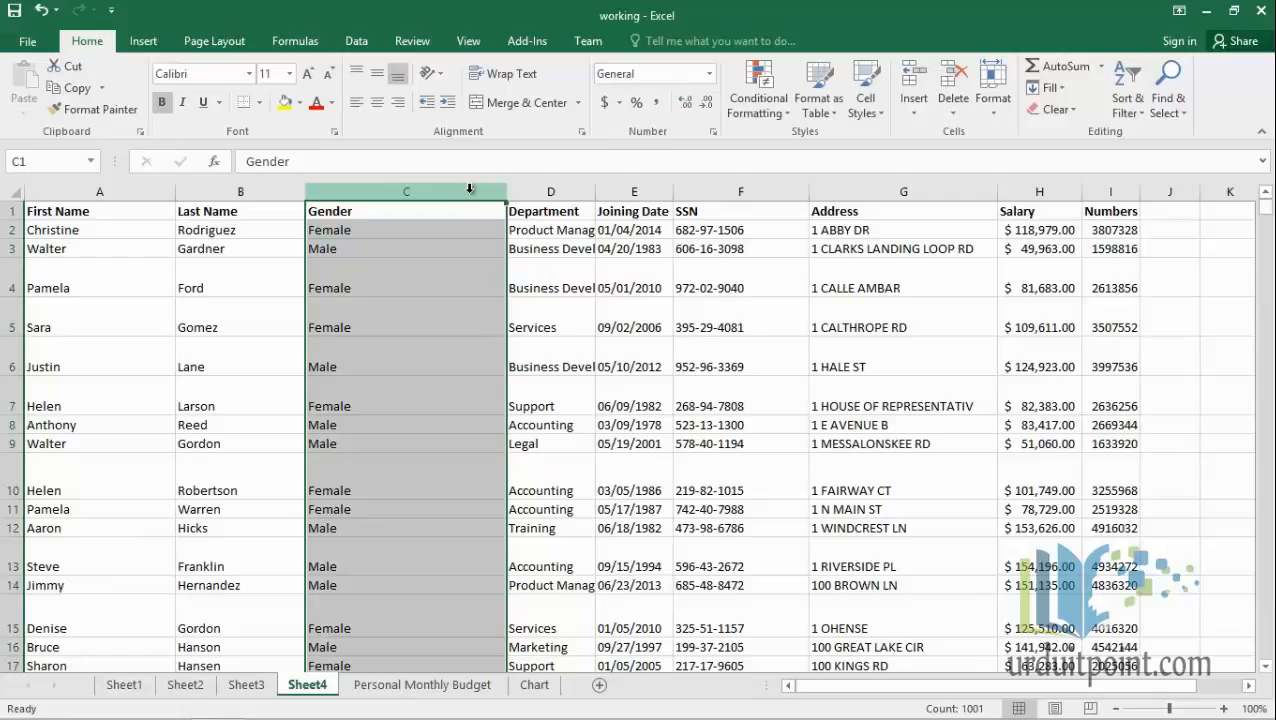
# Step: Jump from the Gender header in C1 to the last filled cell of the column and return to the header
pyautogui.click(462, 212)
pyautogui.doubleClick(470, 221)
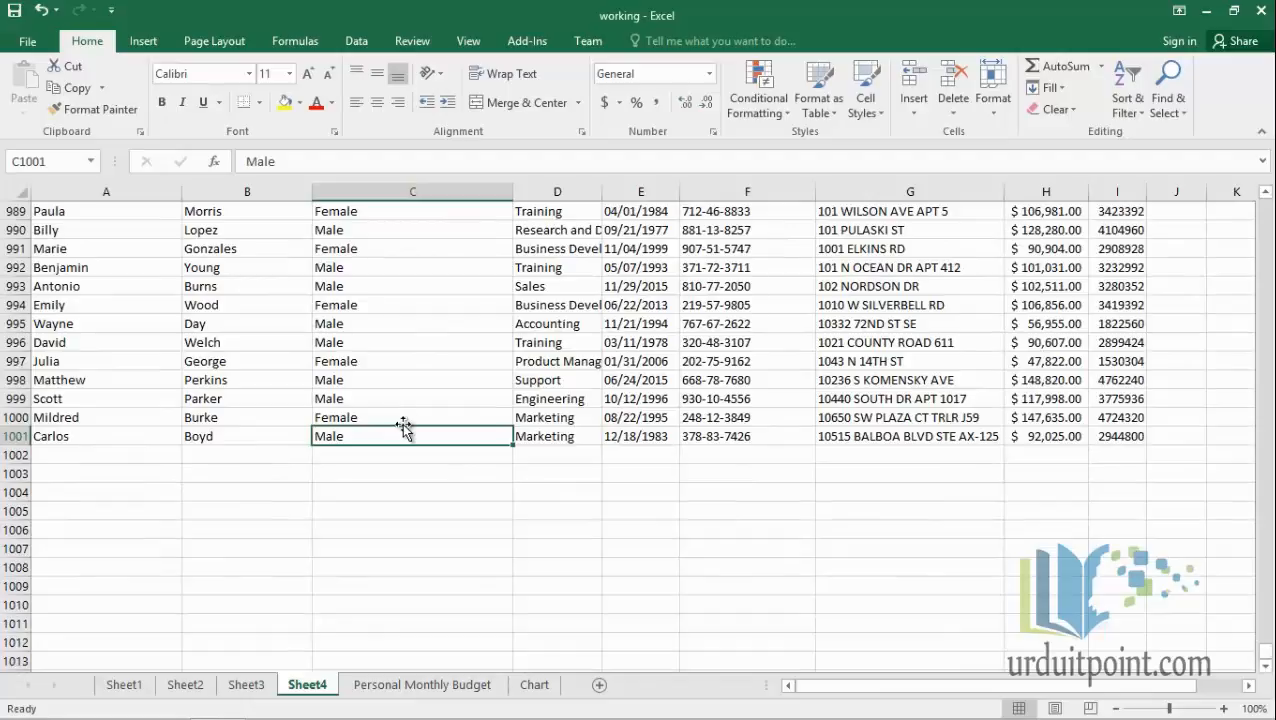
pyautogui.doubleClick(404, 427)
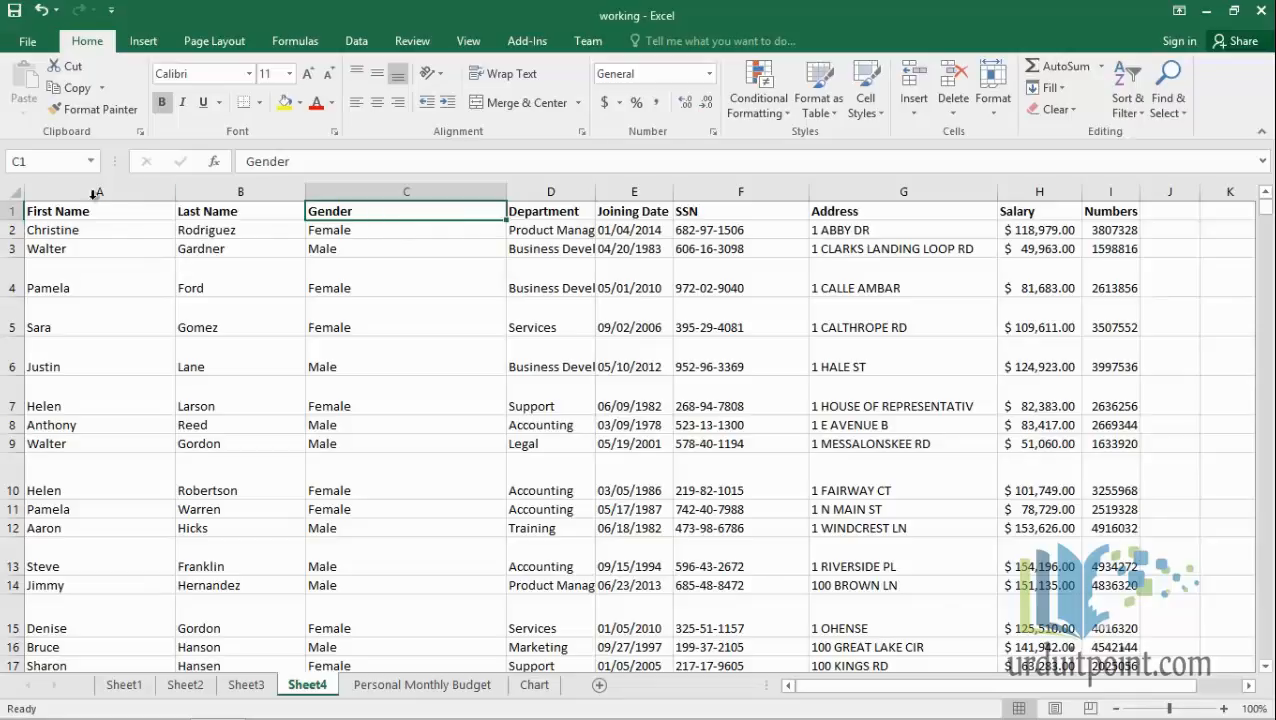
# Step: Fit all row heights and all column widths of Sheet4 to their contents
pyautogui.click(12, 189)
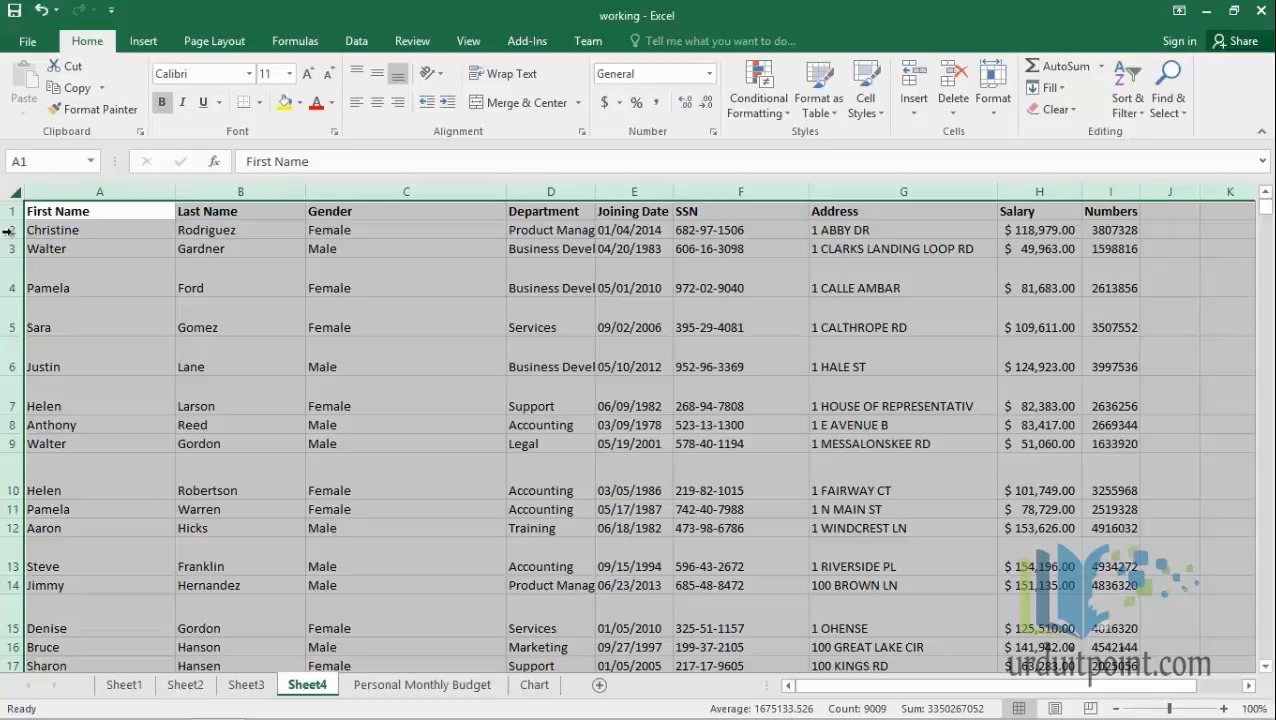
pyautogui.doubleClick(15, 297)
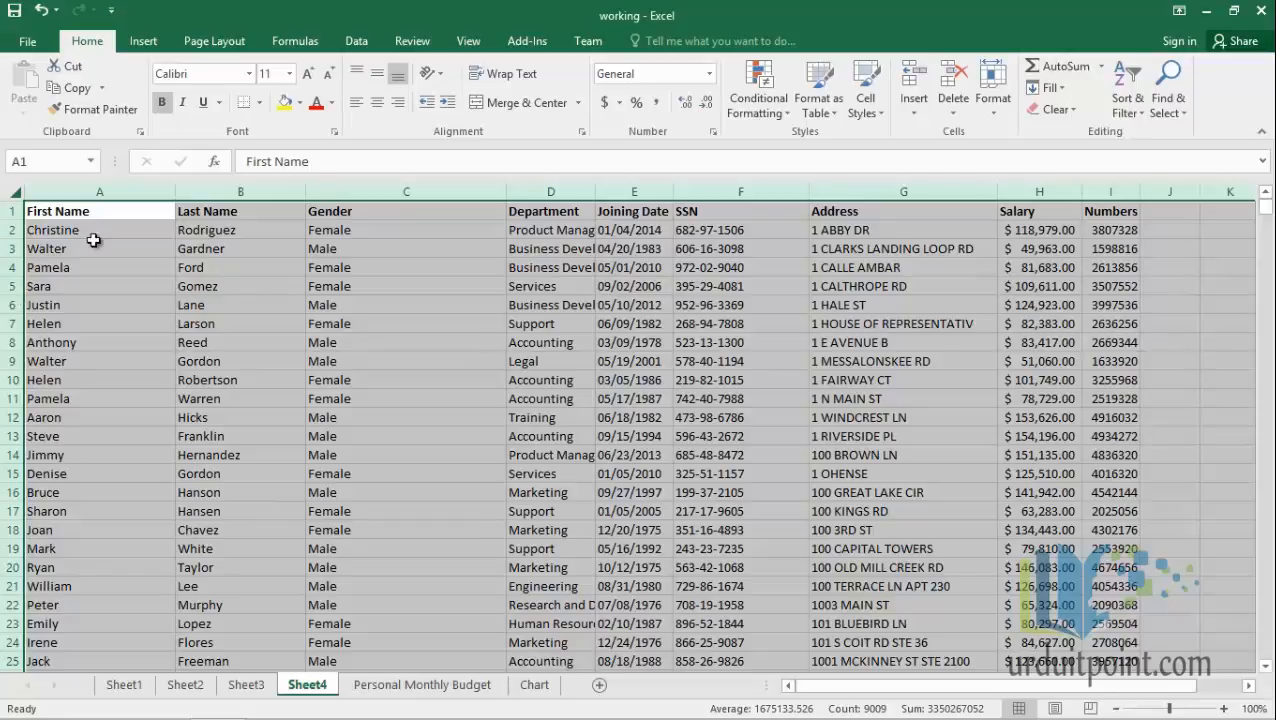
pyautogui.doubleClick(174, 194)
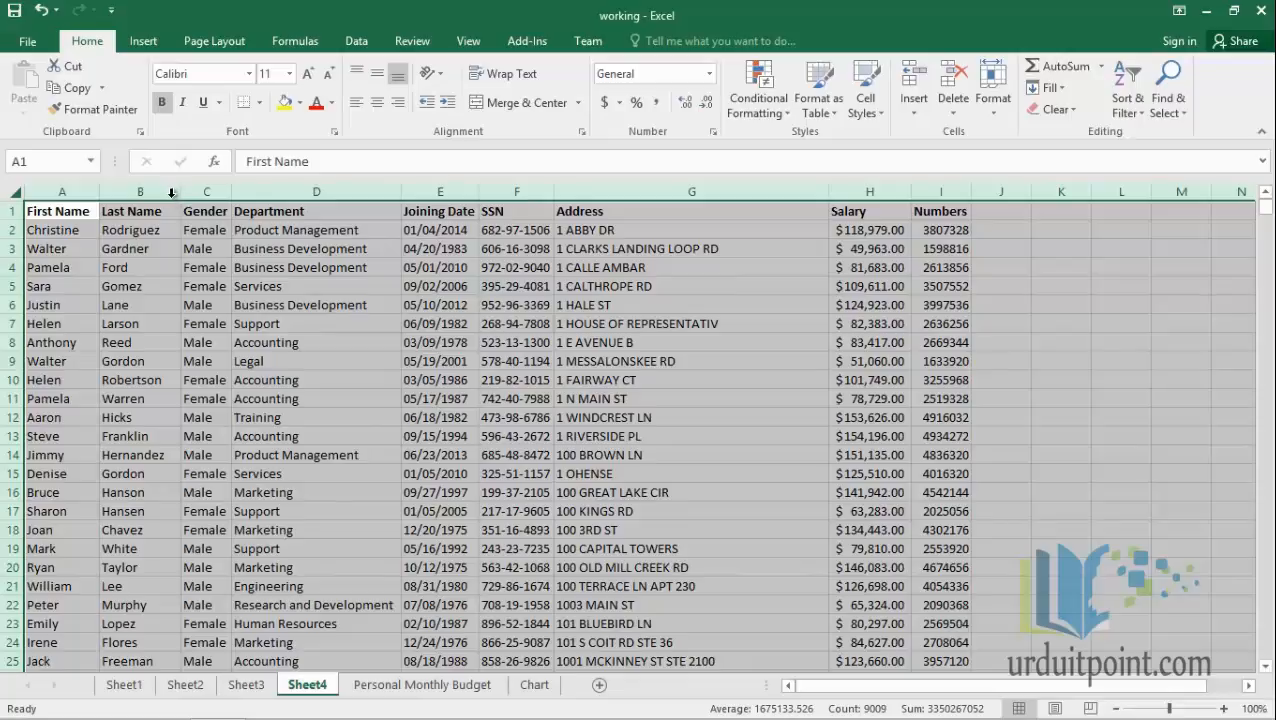
# Step: Widen the First Name and Last Name columns together to one equal width
pyautogui.click(140, 208)
pyautogui.moveTo(80, 192); pyautogui.dragTo(153, 188)
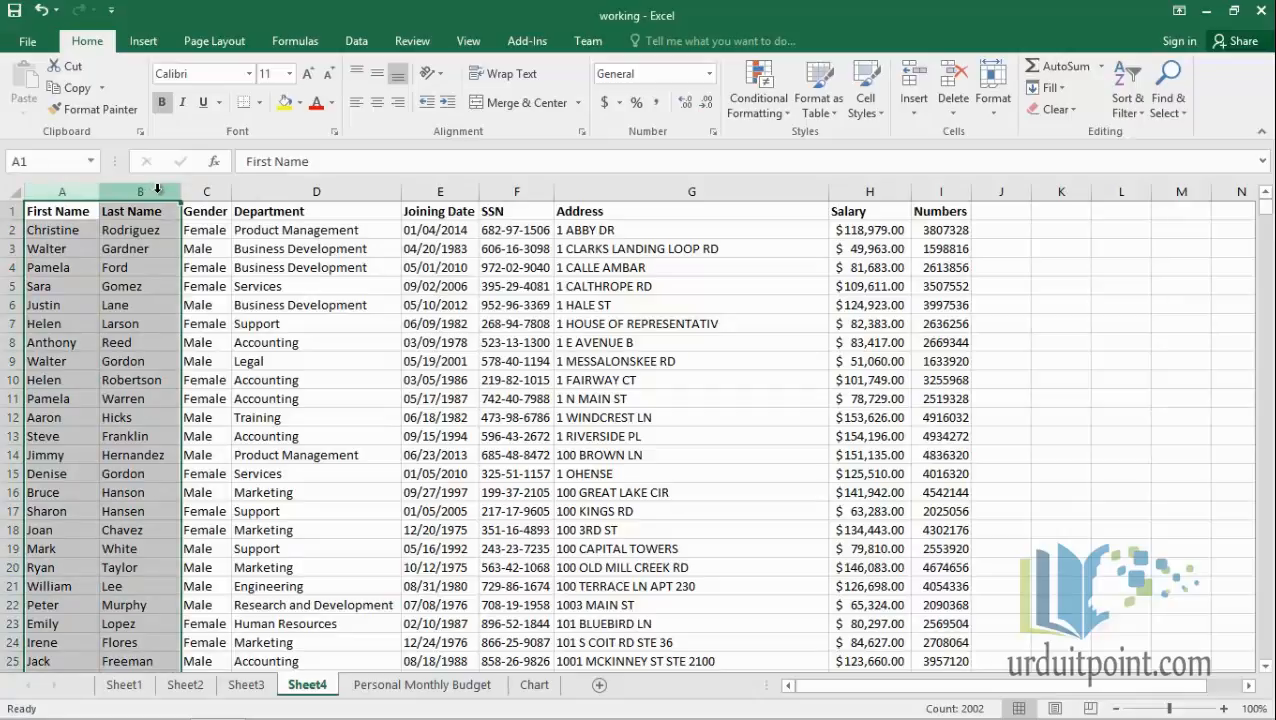
pyautogui.click(157, 190)
pyautogui.moveTo(181, 190); pyautogui.dragTo(226, 190)
pyautogui.moveTo(88, 187)
pyautogui.mouseDown()
pyautogui.moveTo(138, 187)
pyautogui.moveTo(110, 190)
pyautogui.mouseUp()
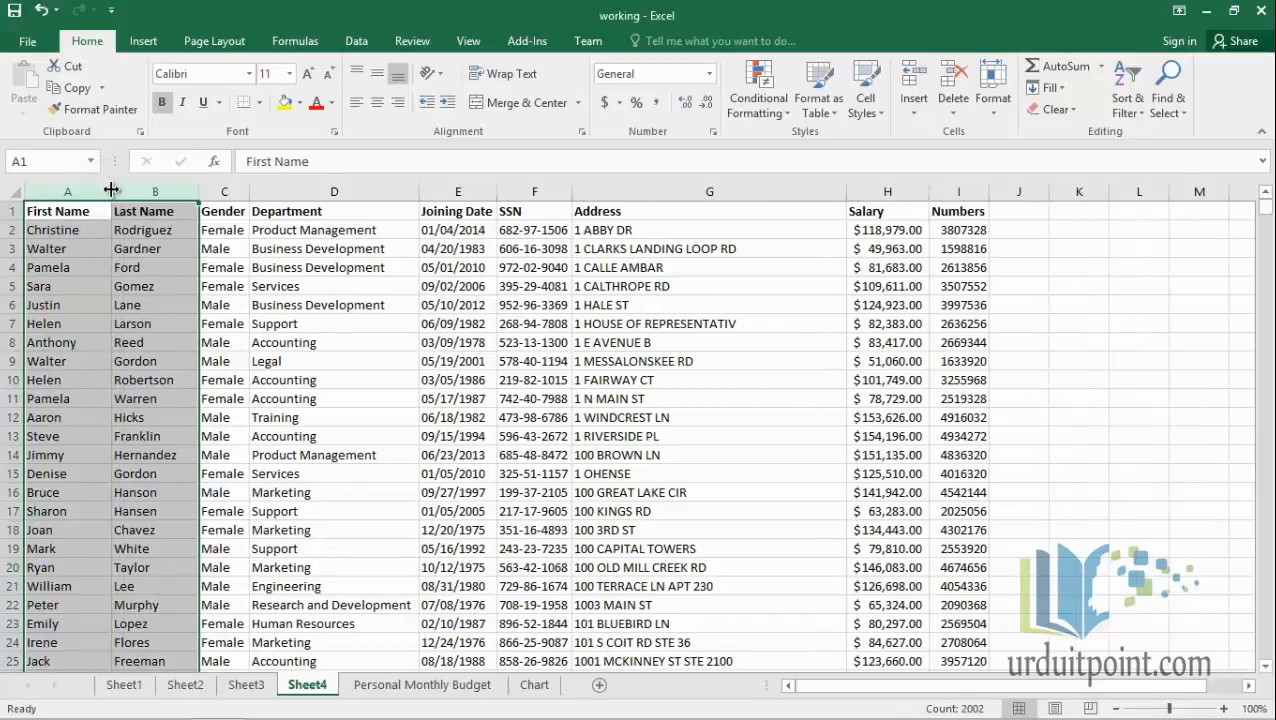
# Step: Give columns C through G, from Gender to Address, one equal width
pyautogui.click(232, 194)
pyautogui.moveTo(232, 194); pyautogui.dragTo(683, 177)
pyautogui.moveTo(249, 191); pyautogui.dragTo(276, 191)
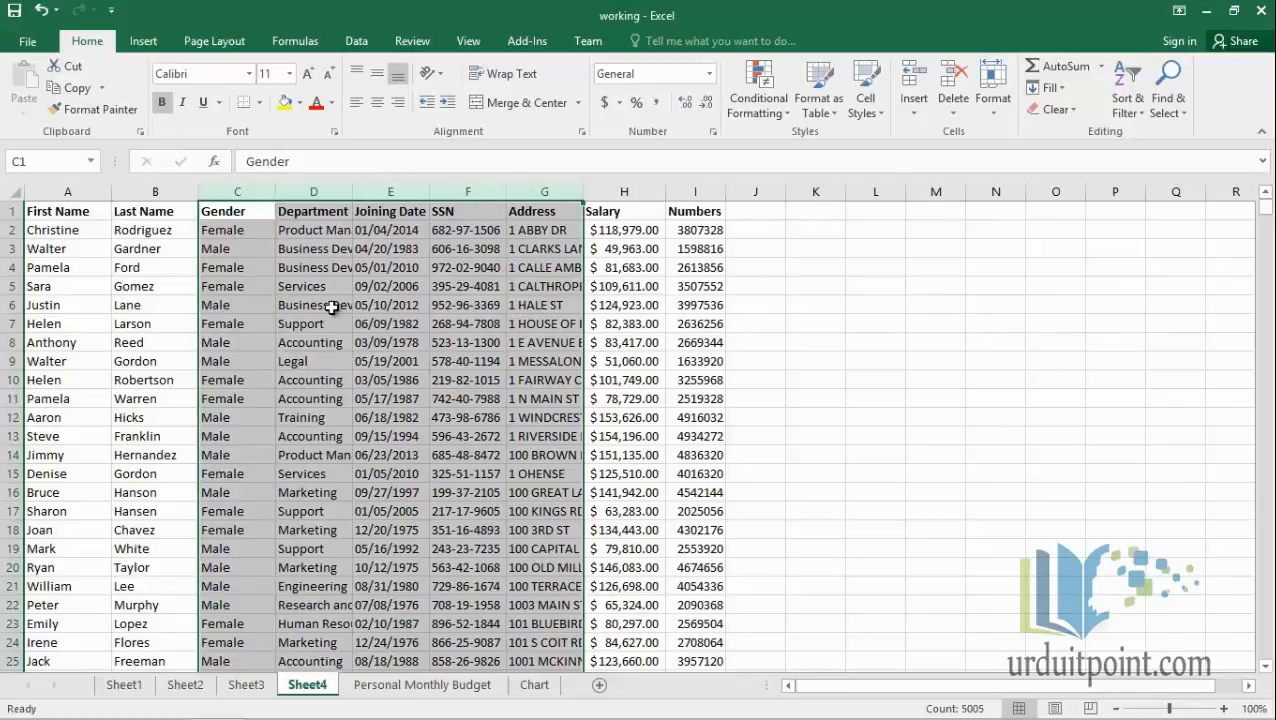
# Step: Fit the widths of columns D through G, from Department to Address, to their contents
pyautogui.click(545, 193)
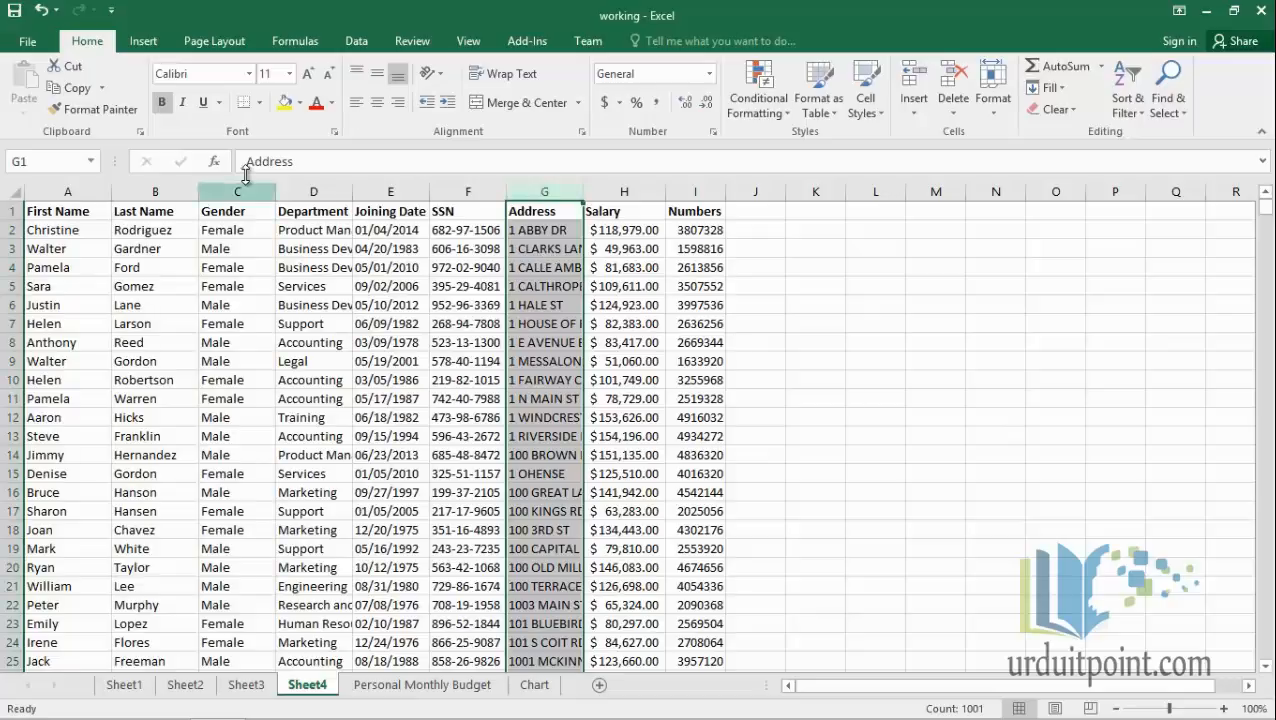
pyautogui.click(309, 192)
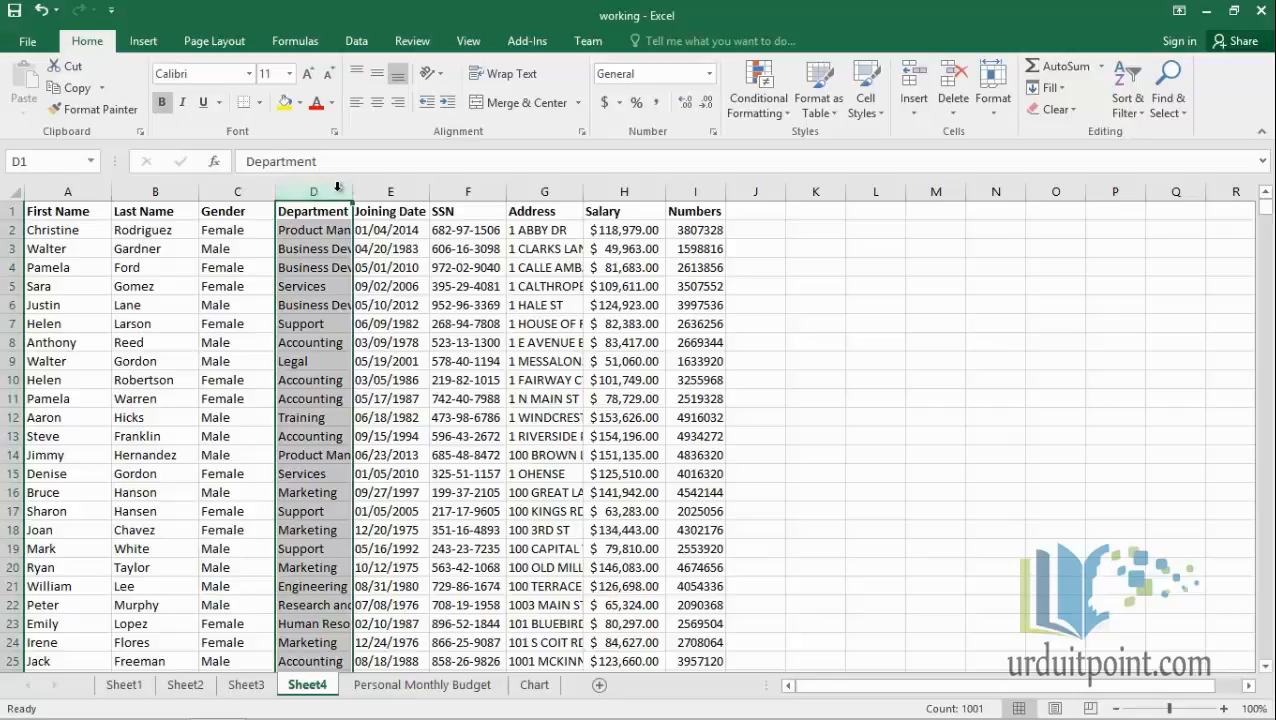
pyautogui.moveTo(336, 191); pyautogui.dragTo(541, 190)
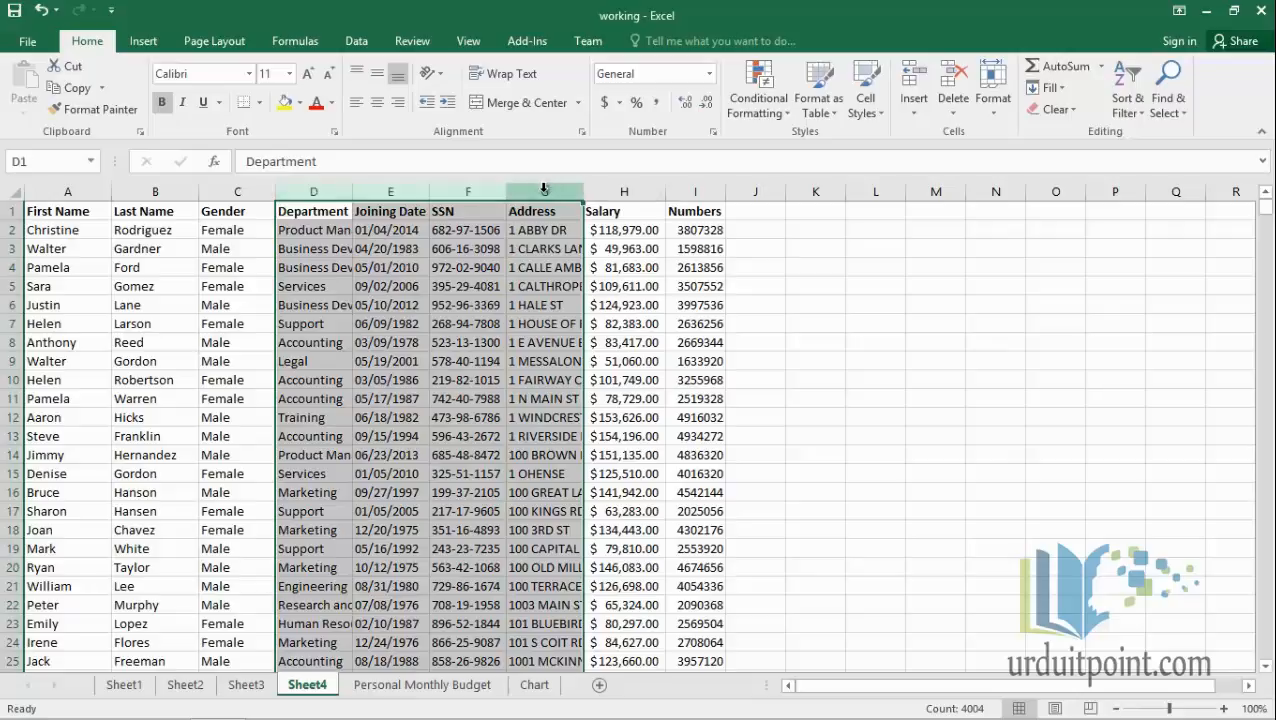
pyautogui.doubleClick(585, 191)
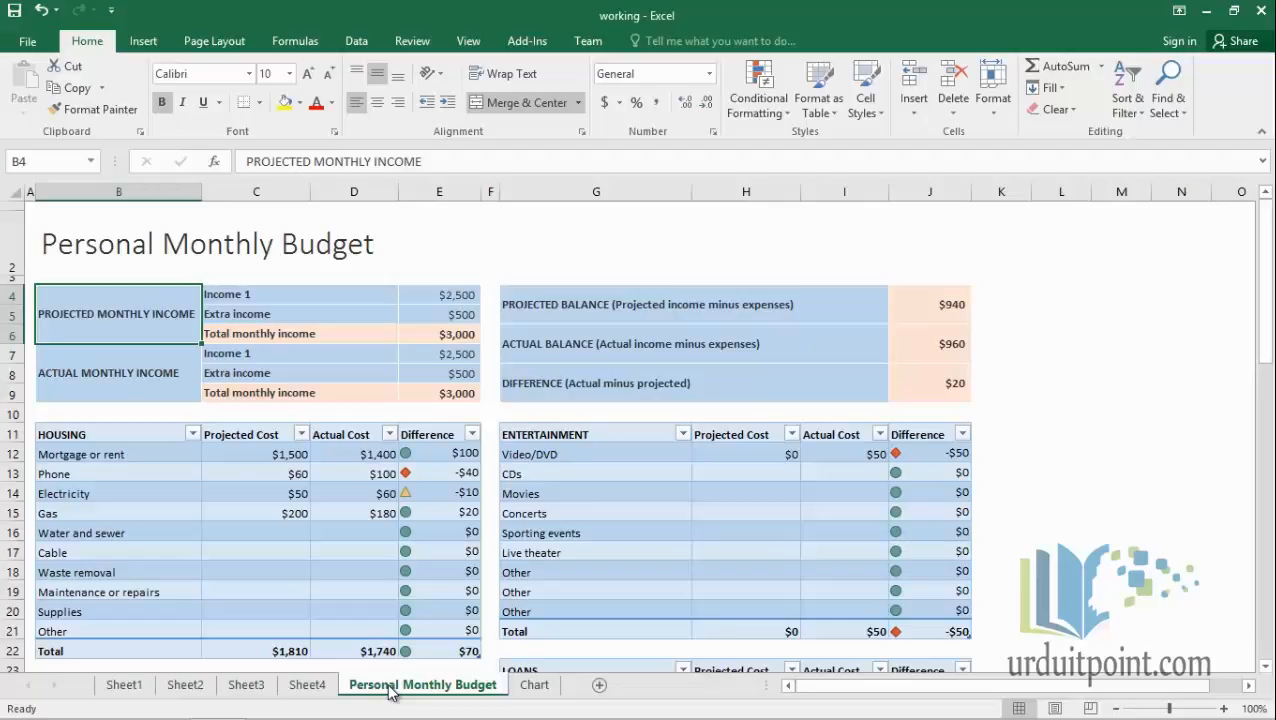
# Step: Show formulas instead of results on the Personal Monthly Budget sheet and fit the column widths to display the full formulas
pyautogui.hotkey('ctrl', '`')
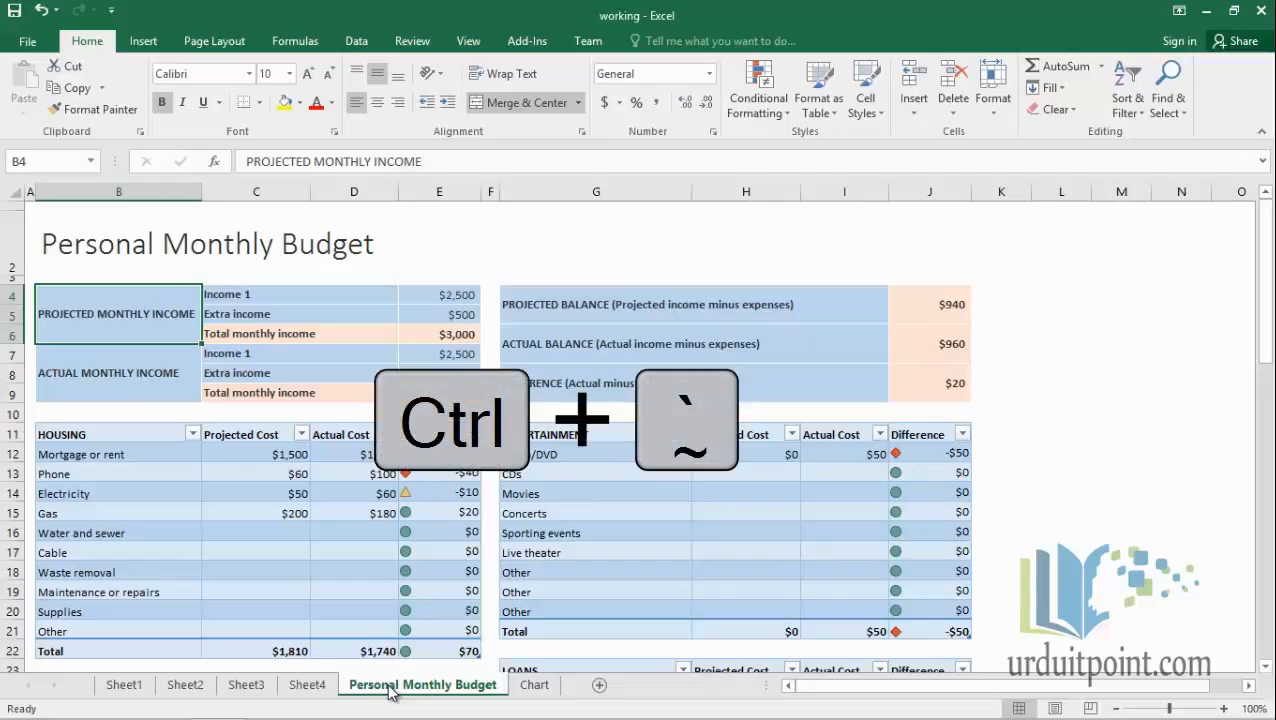
pyautogui.hotkey('ctrl', '`')
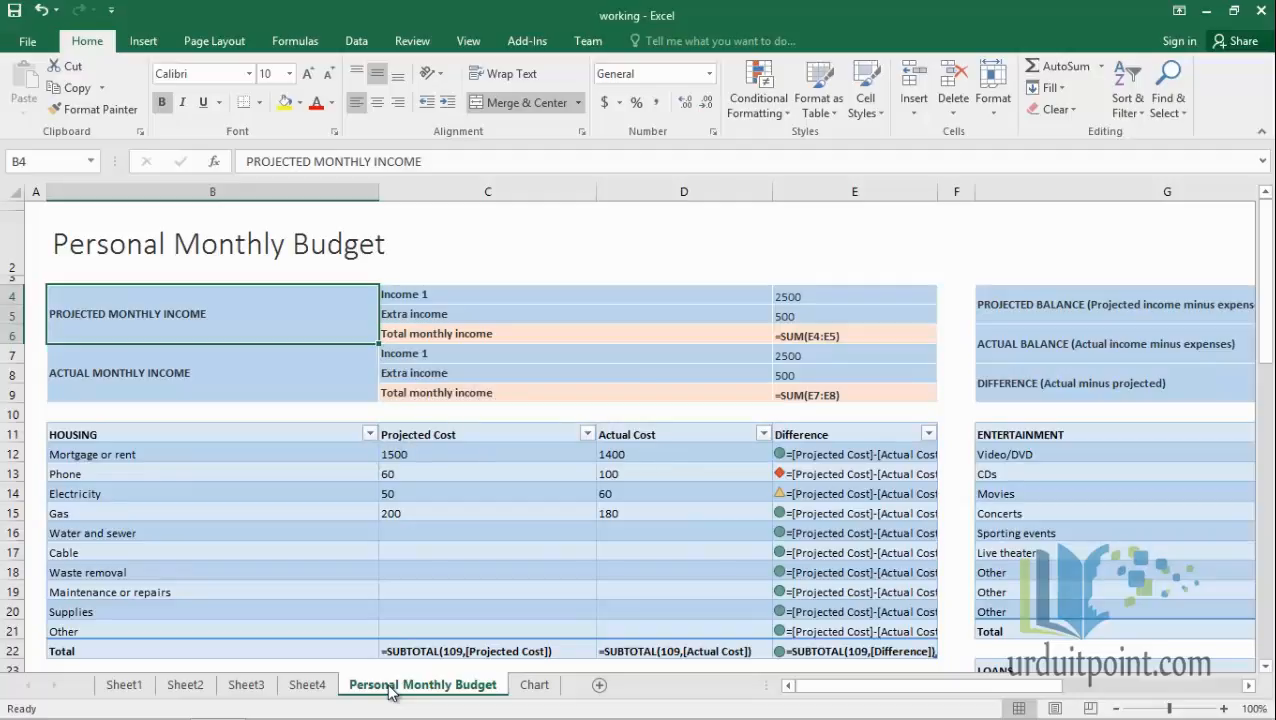
pyautogui.click(17, 191)
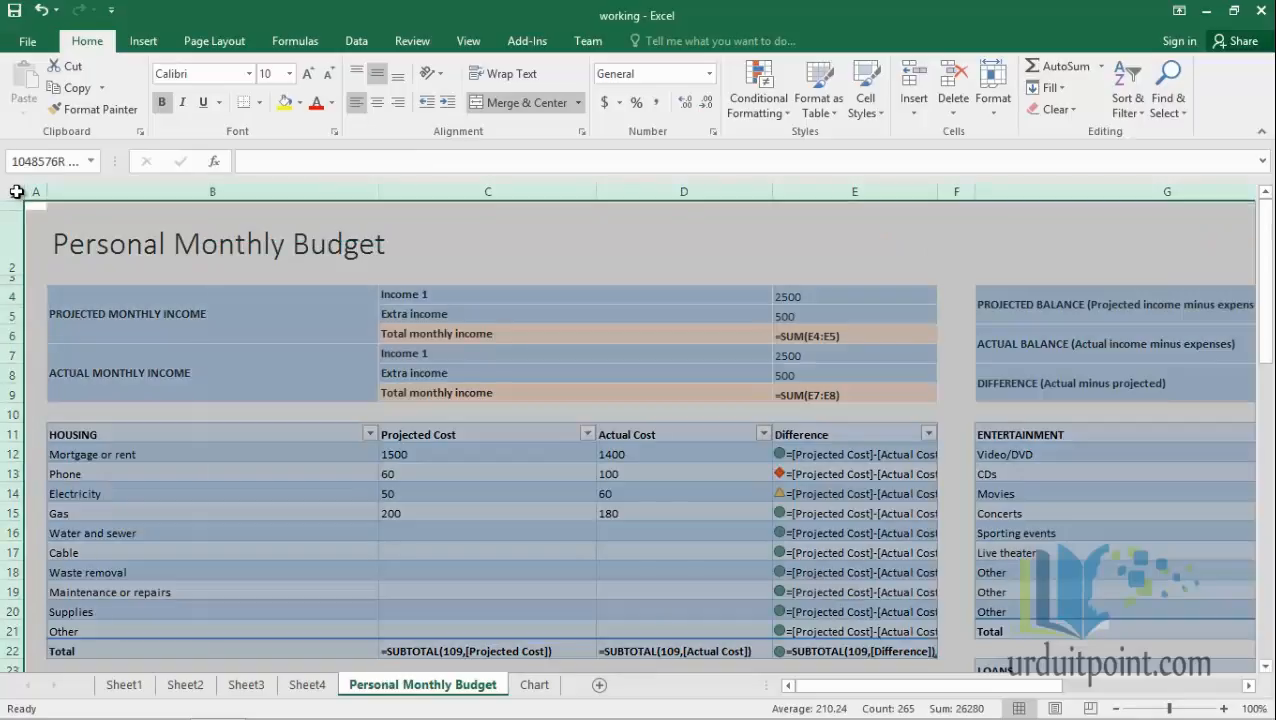
pyautogui.moveTo(594, 195); pyautogui.dragTo(595, 191)
pyautogui.click(594, 191)
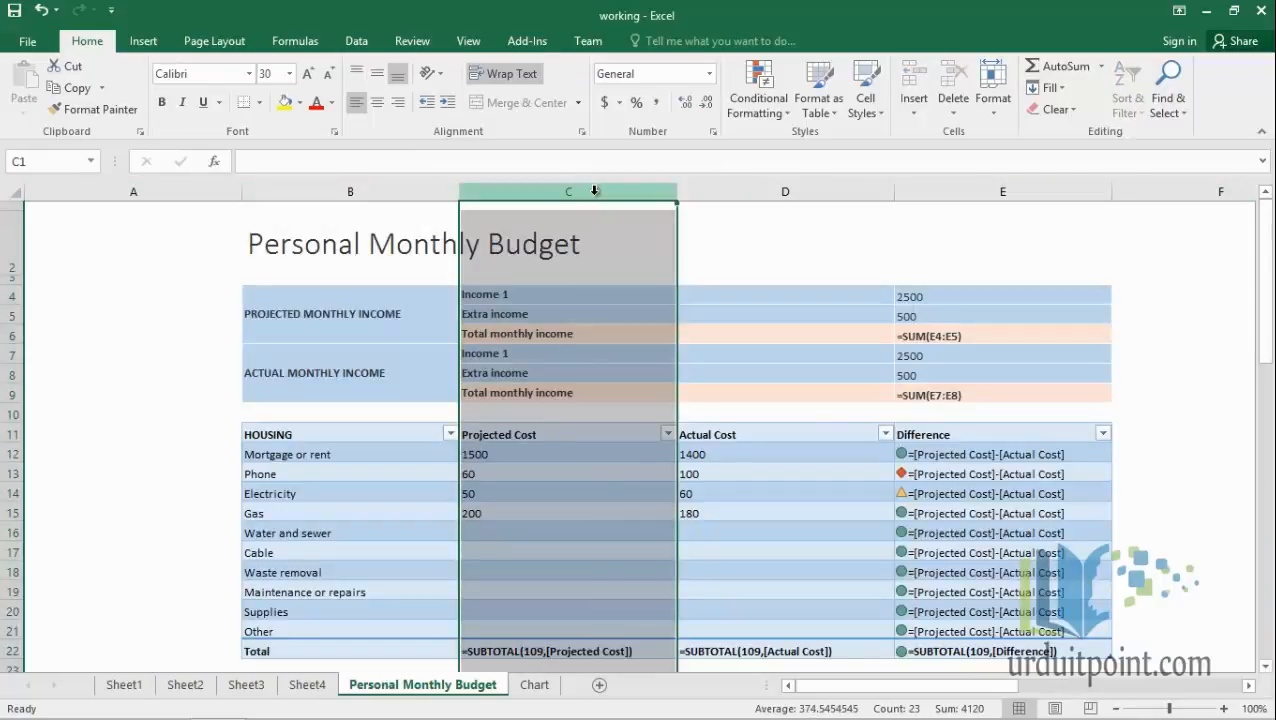
pyautogui.click(12, 192)
pyautogui.moveTo(459, 191); pyautogui.dragTo(408, 191)
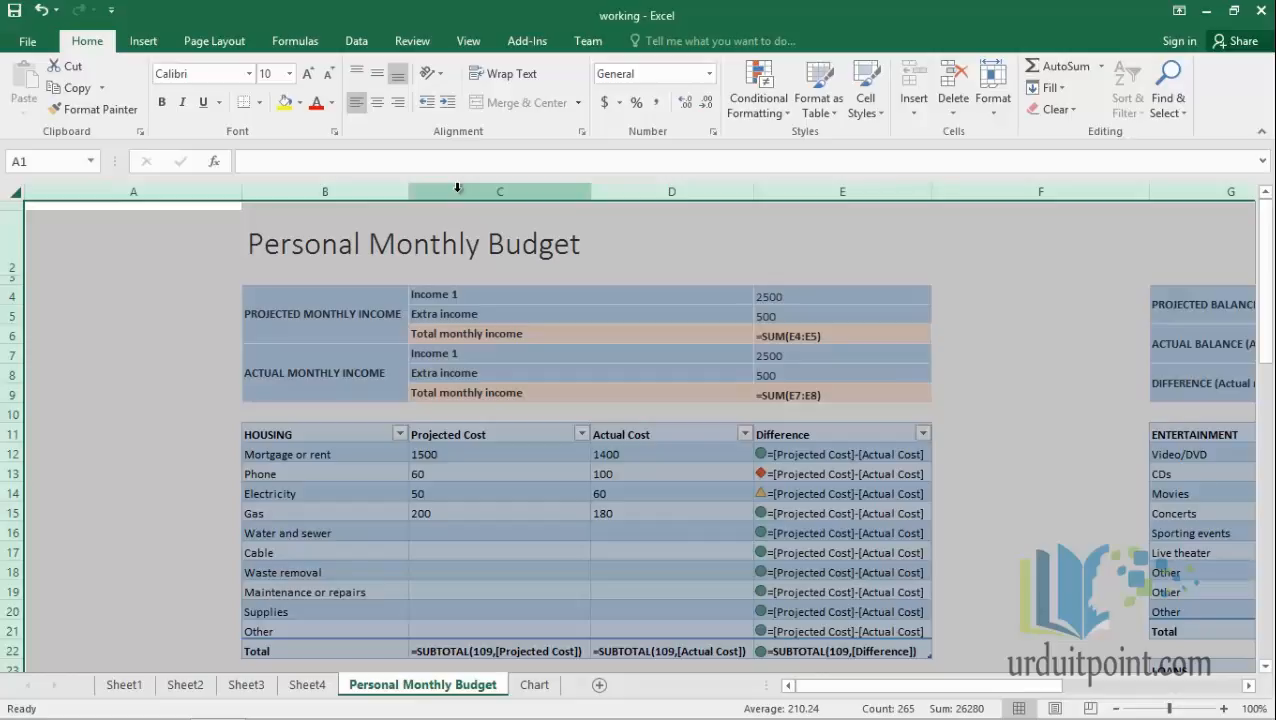
# Step: Set the budget sheet to print with gridlines and row and column headings, and return to the worksheet from the print preview
pyautogui.hotkey('ctrl', 'p')
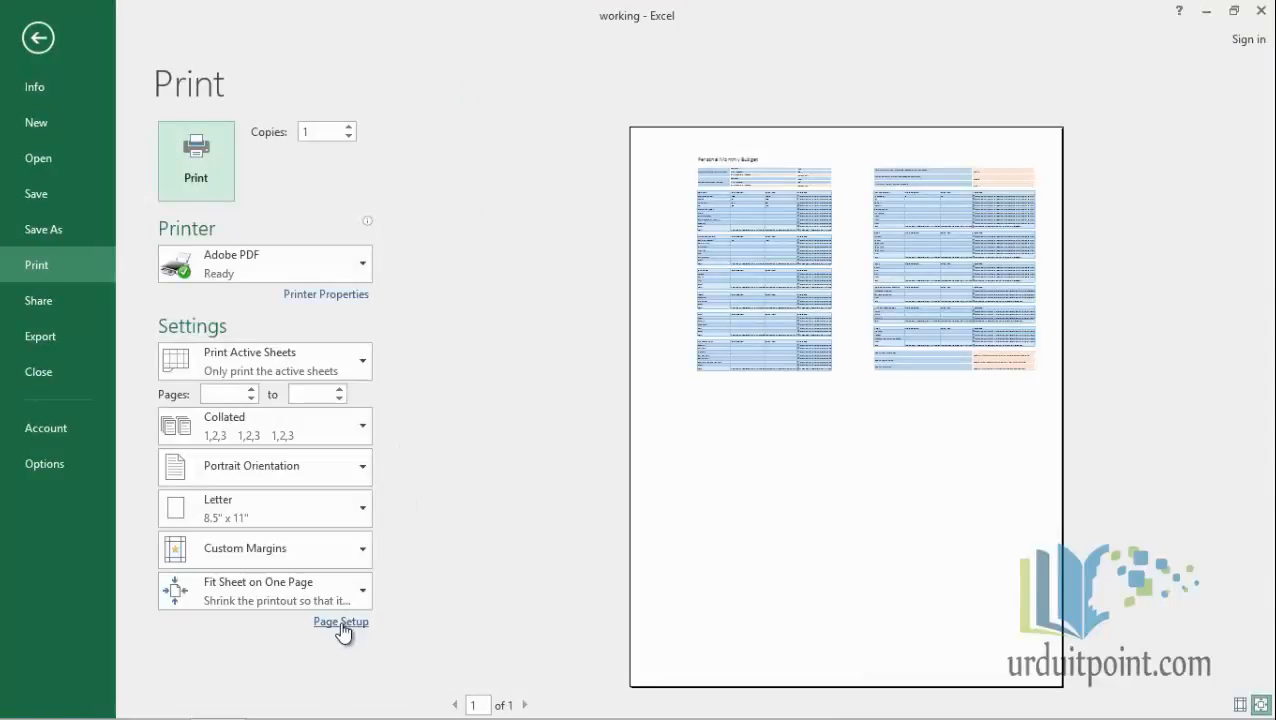
pyautogui.click(340, 621)
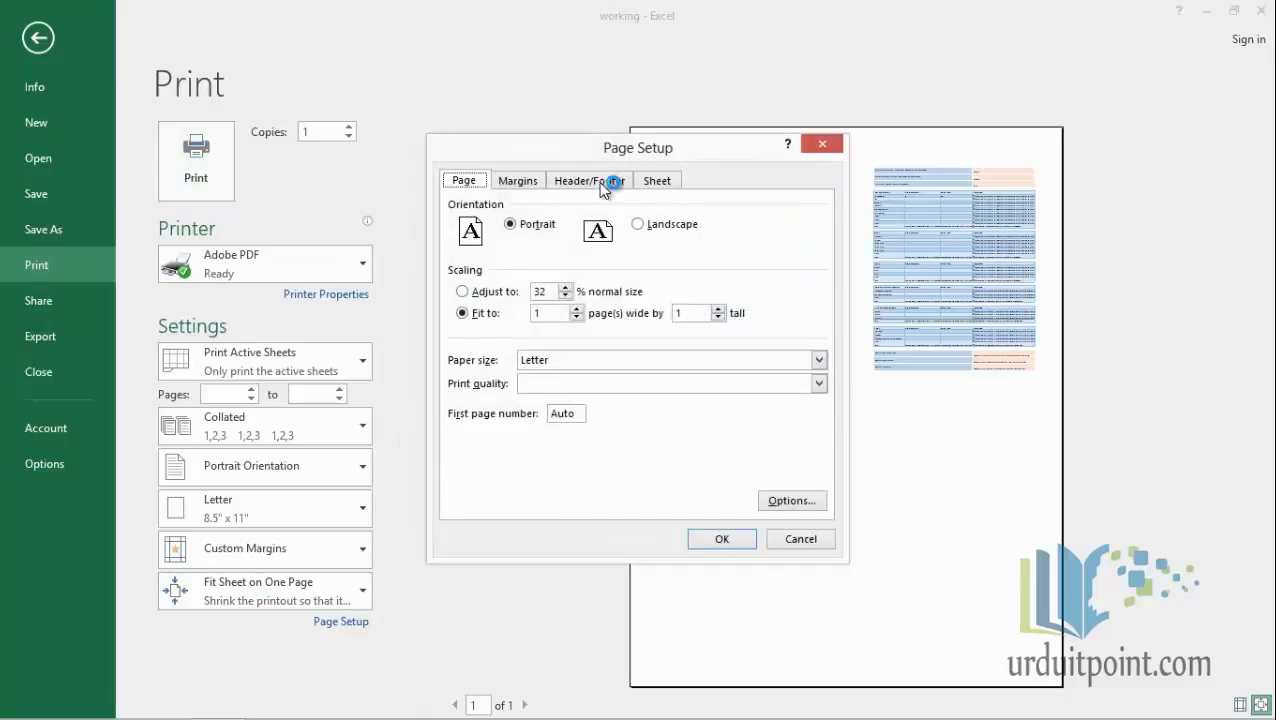
pyautogui.click(655, 182)
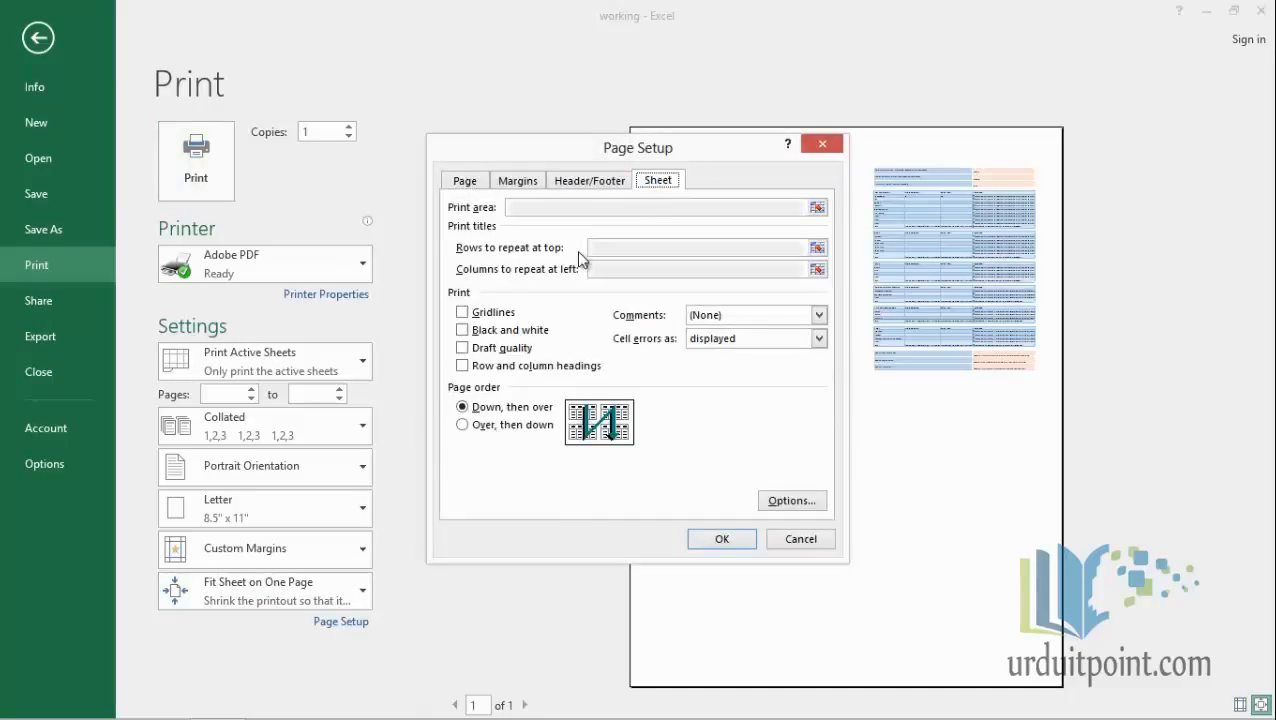
pyautogui.click(512, 313)
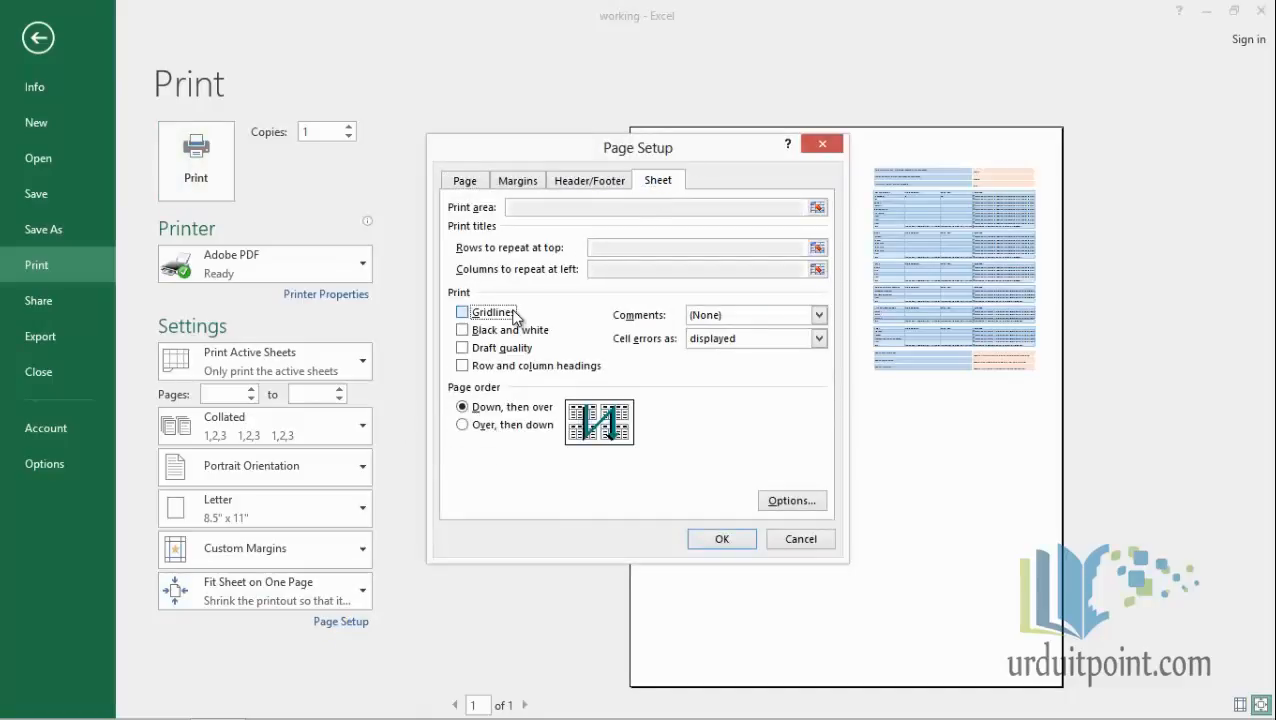
pyautogui.click(524, 369)
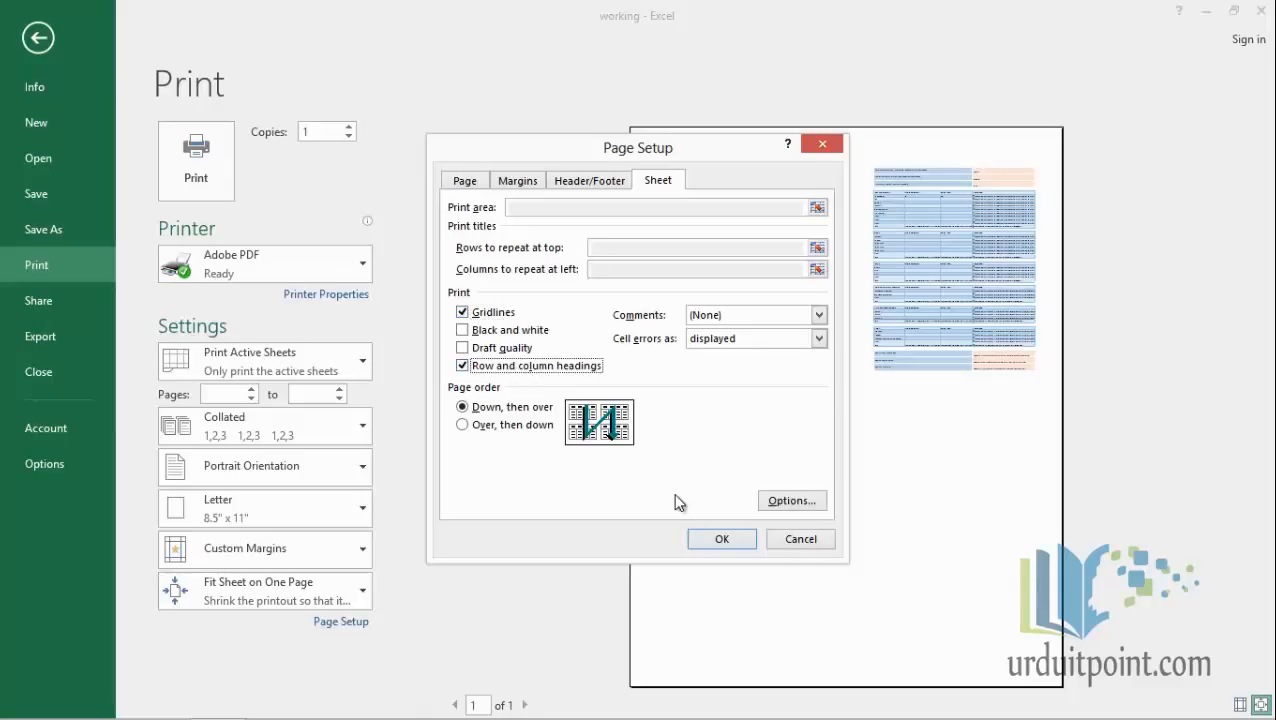
pyautogui.click(713, 540)
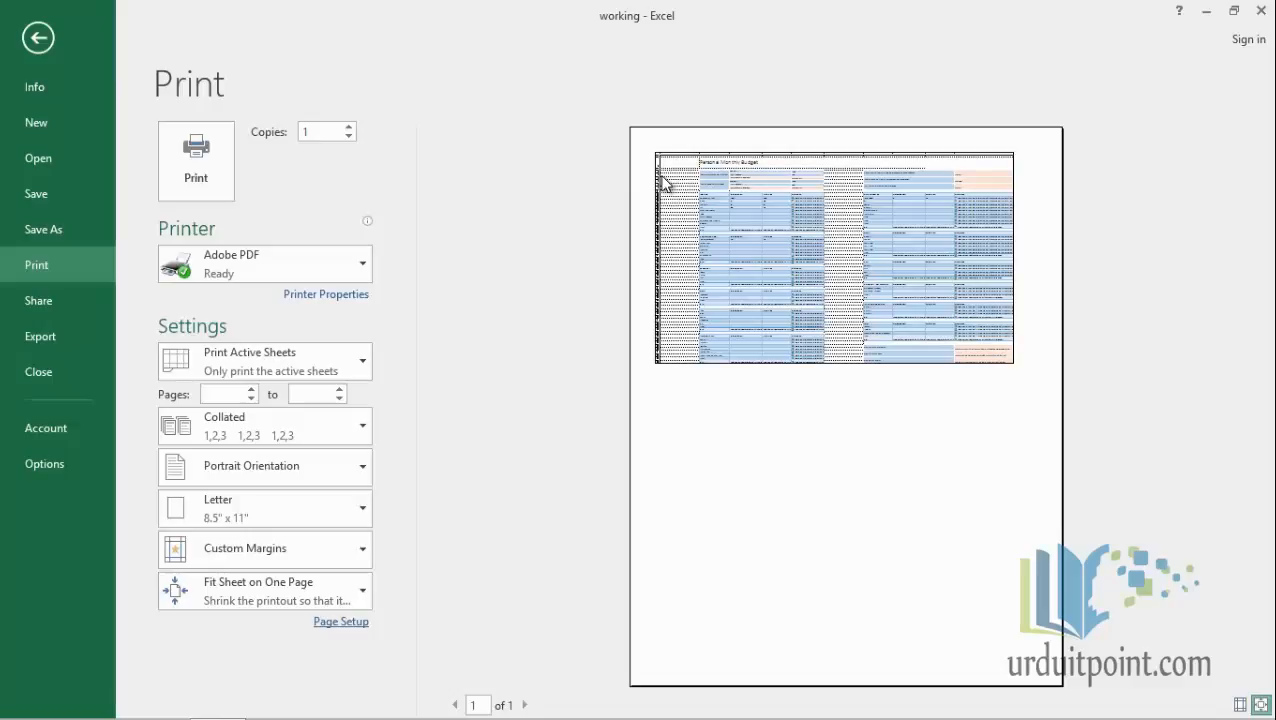
pyautogui.click(40, 40)
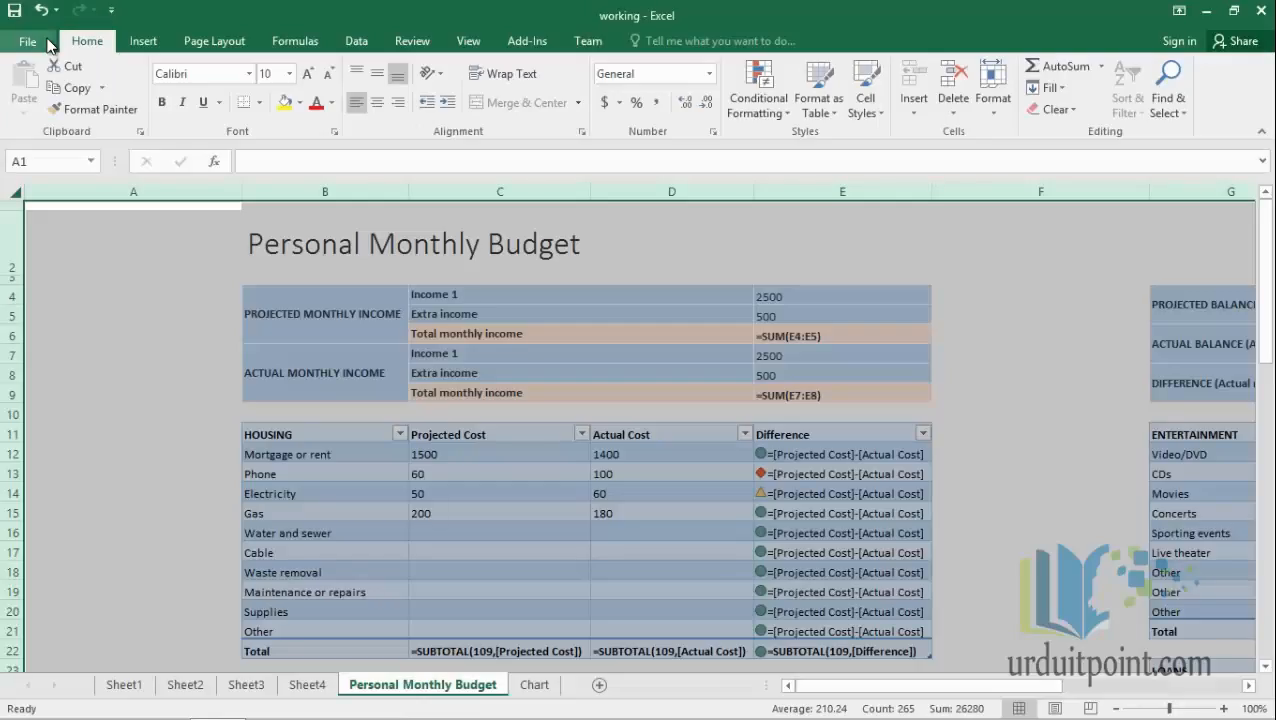
# Step: Switch the budget sheet back to results, and turn the Show Formulas command on and off again
pyautogui.hotkey('ctrl', '`')
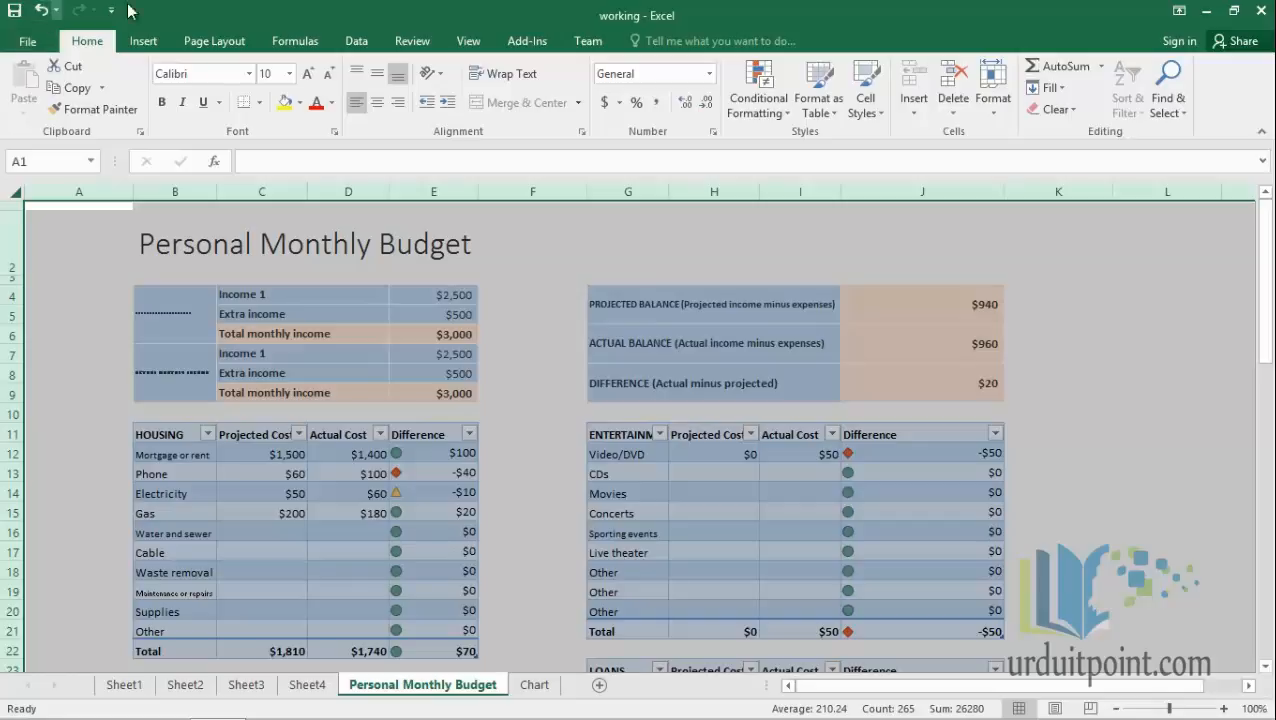
pyautogui.click(297, 43)
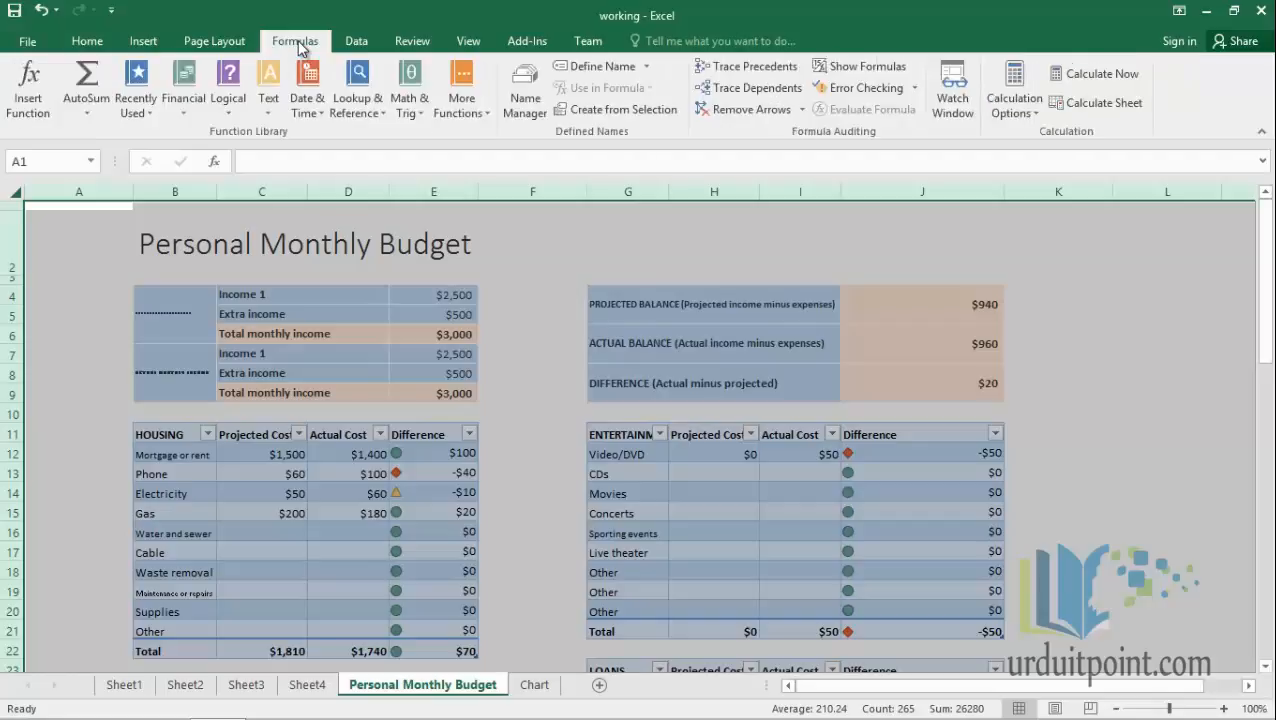
pyautogui.click(856, 69)
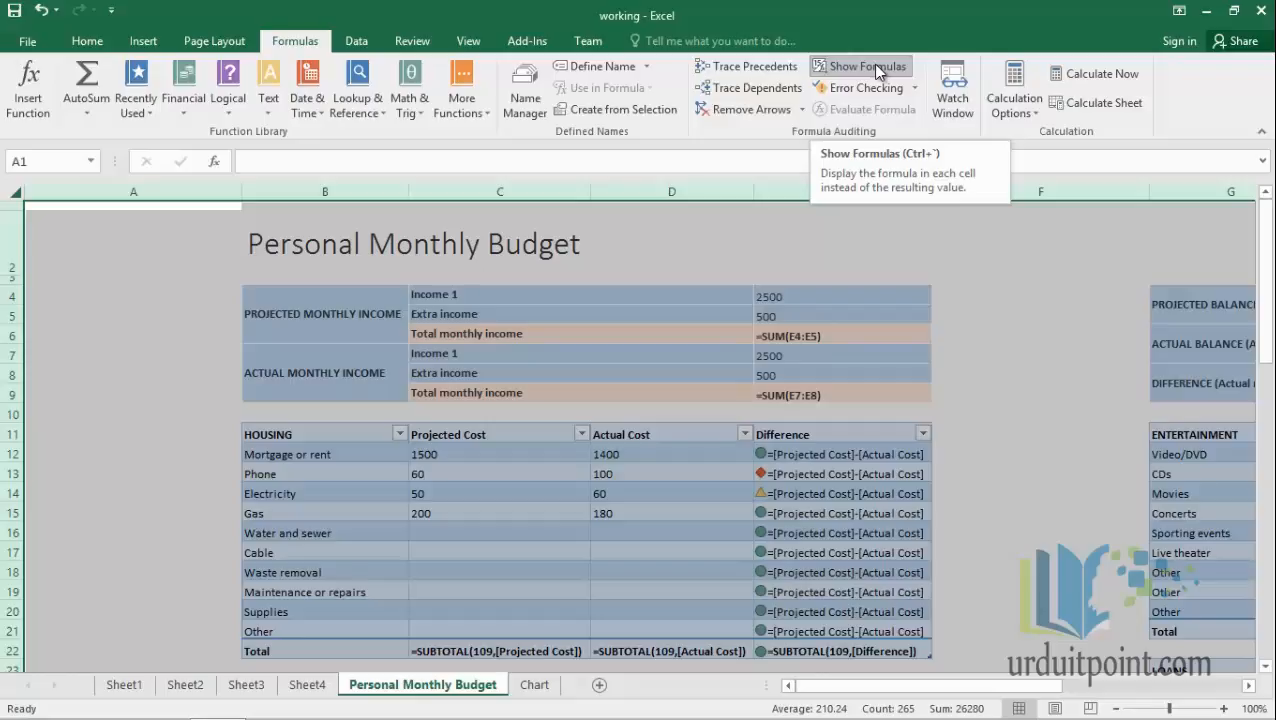
pyautogui.click(877, 70)
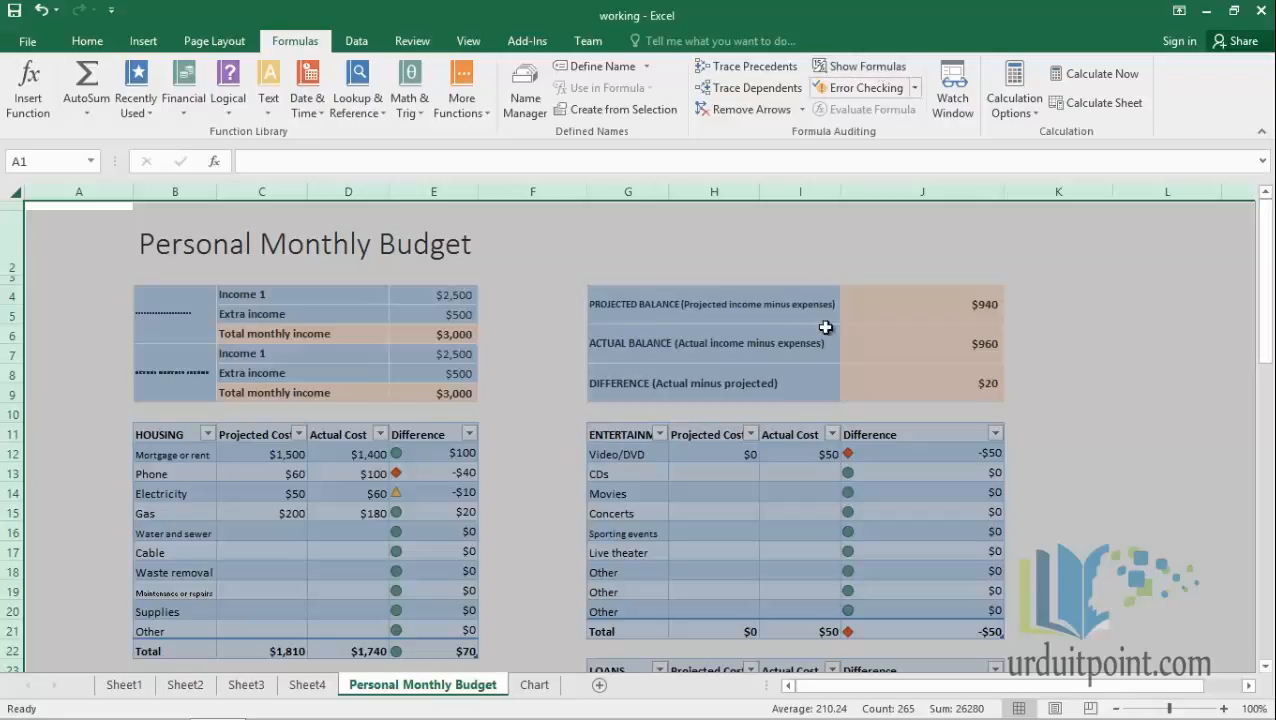
# Step: Insert a default column chart of the monthly Zone 1, Zone 2 and Zone 3 data on the Chart sheet
pyautogui.click(534, 686)
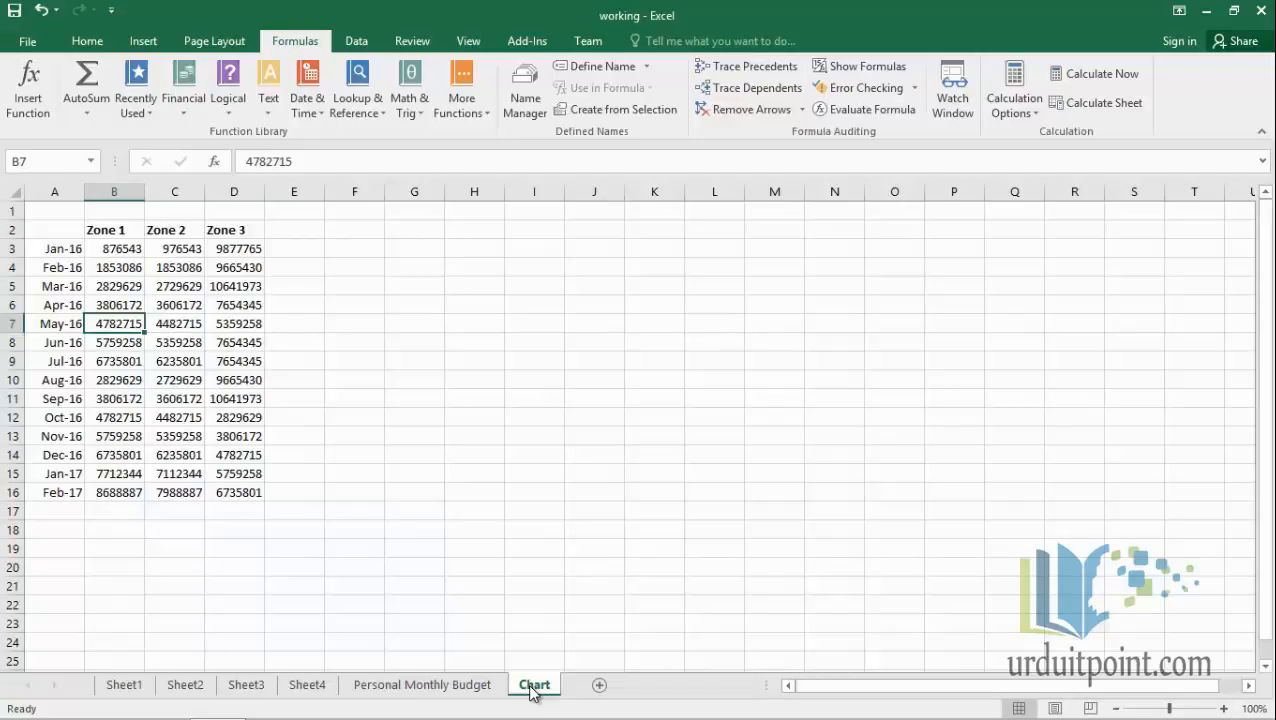
pyautogui.hotkey('alt', 'F1')
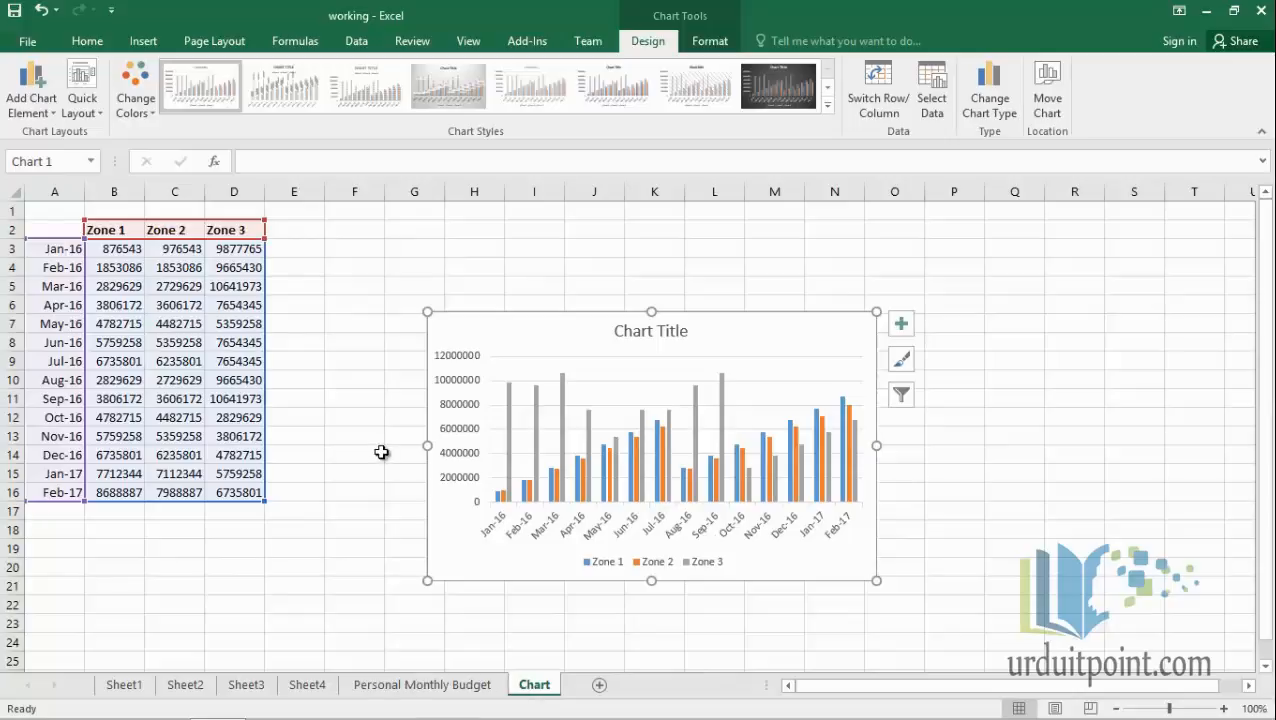
# Step: Create a default column chart of the monthly zone data on its own new chart sheet
pyautogui.click(379, 449)
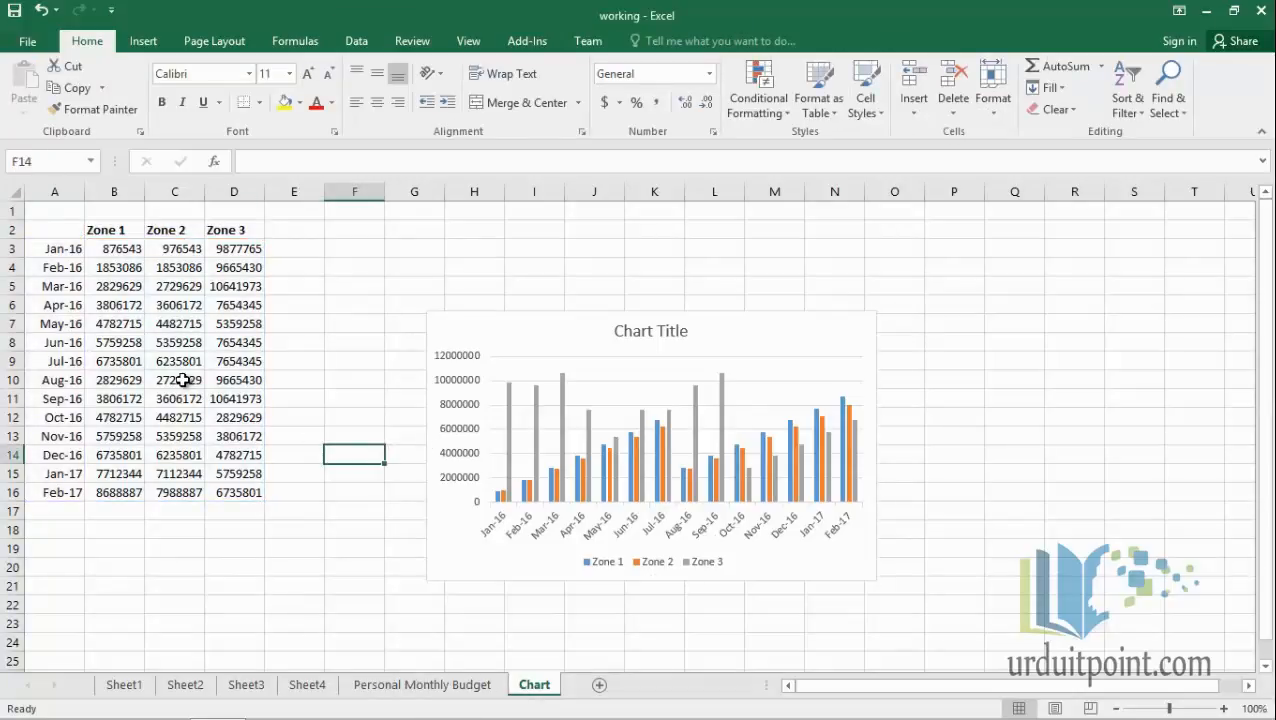
pyautogui.click(183, 380)
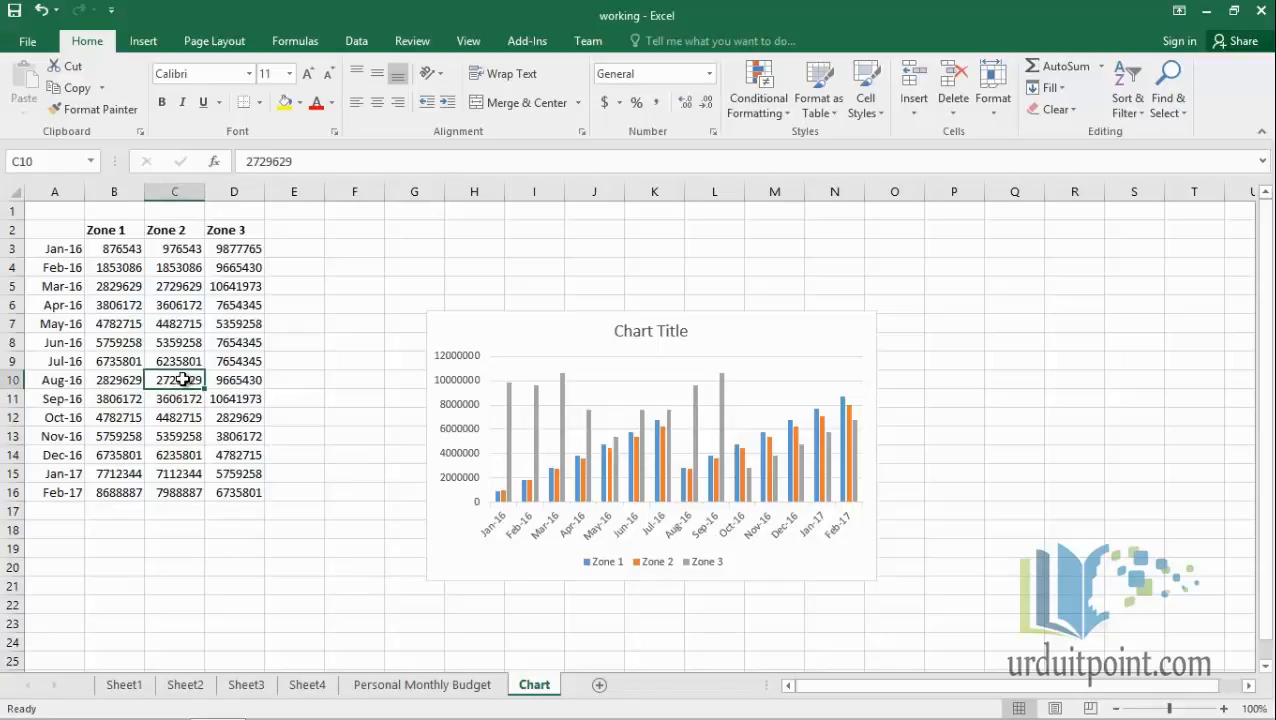
pyautogui.press('F11')
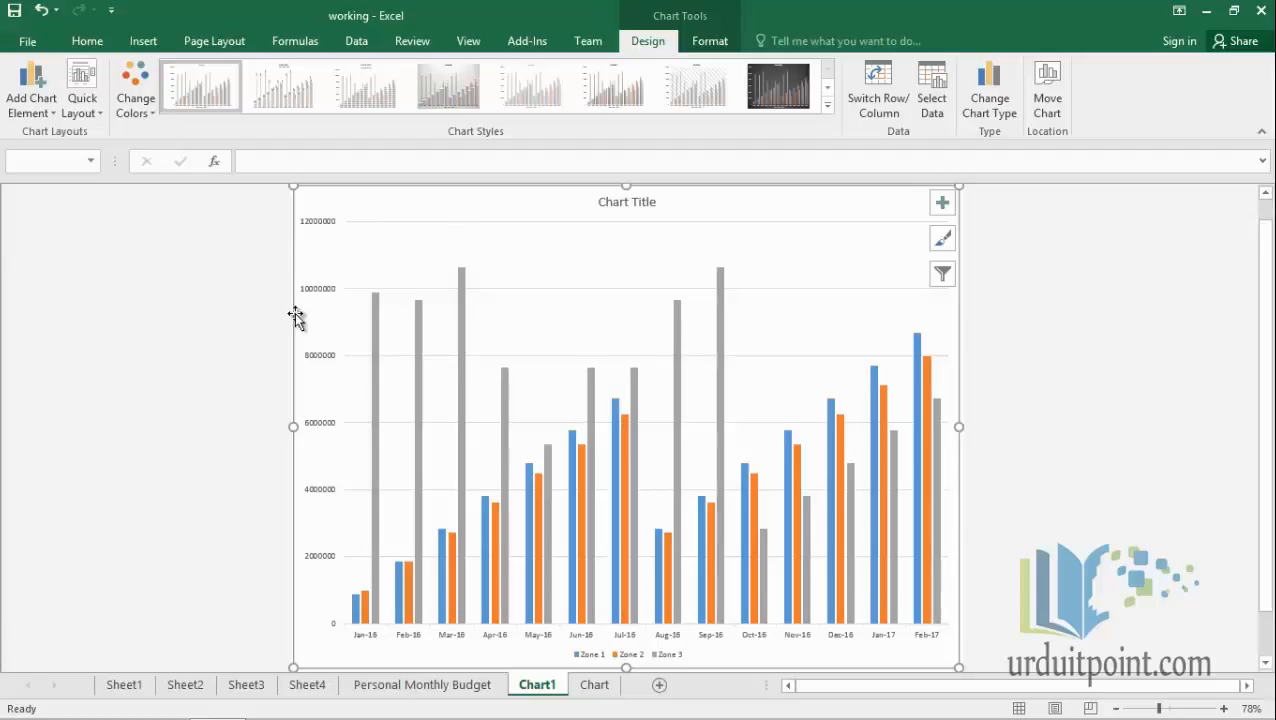
# Step: Change the chart on the new chart sheet to Stacked Bar and set that type as the default chart
pyautogui.click(993, 109)
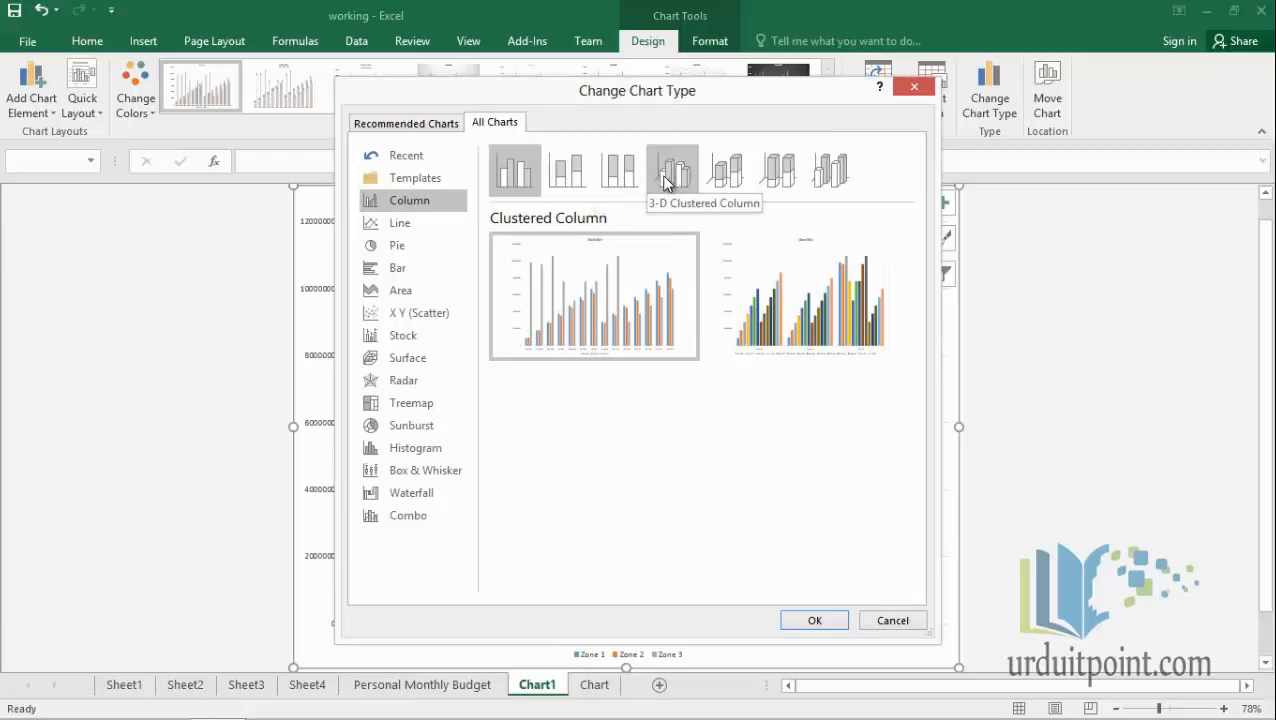
pyautogui.click(598, 183)
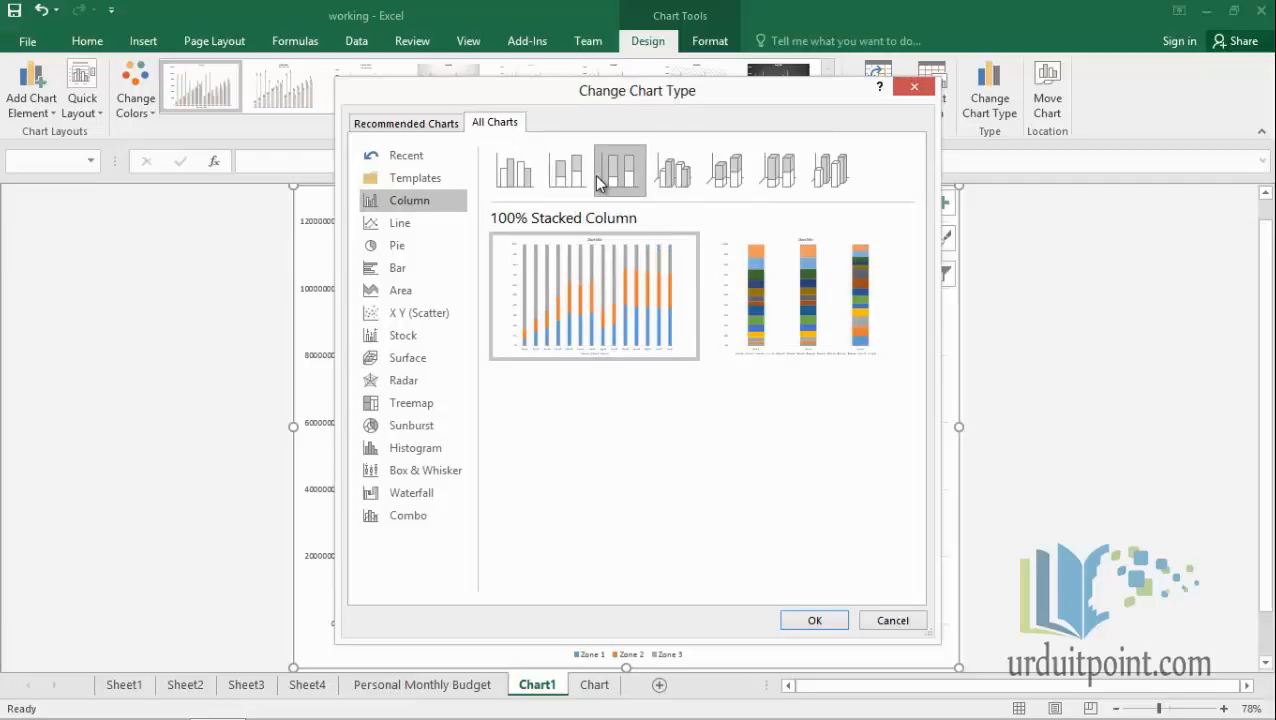
pyautogui.click(422, 270)
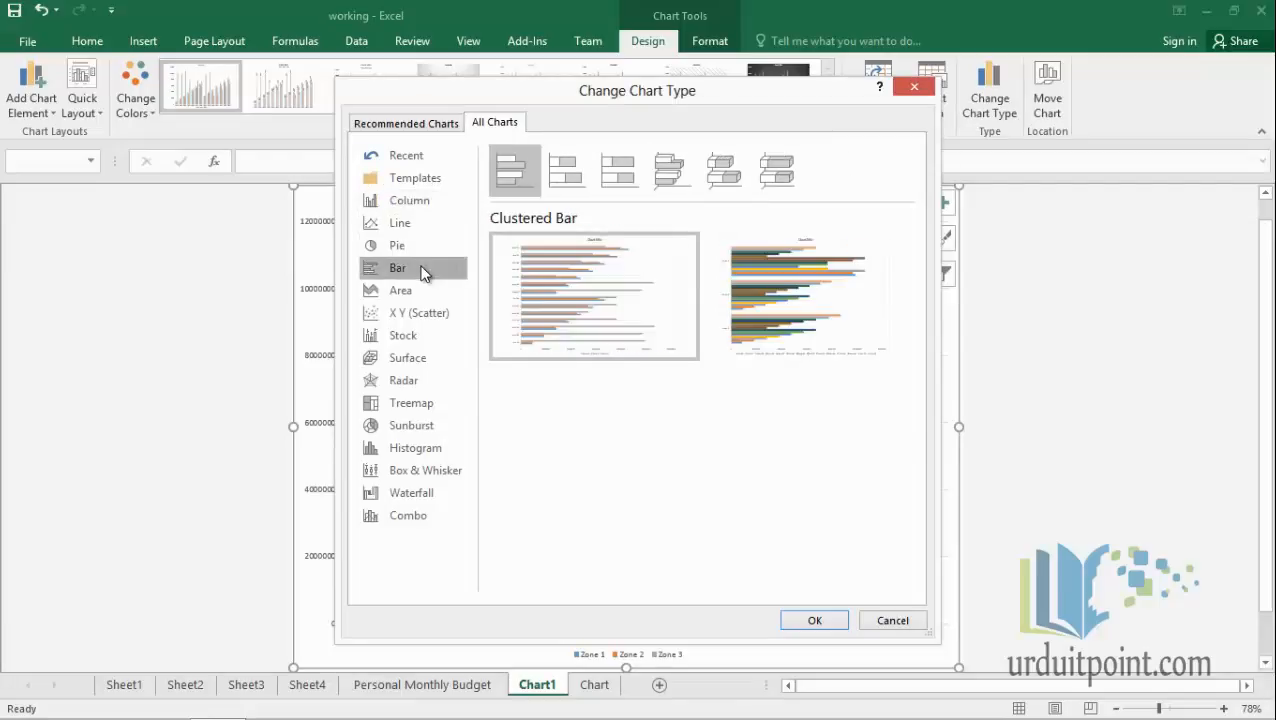
pyautogui.click(567, 177)
pyautogui.moveTo(596, 288)
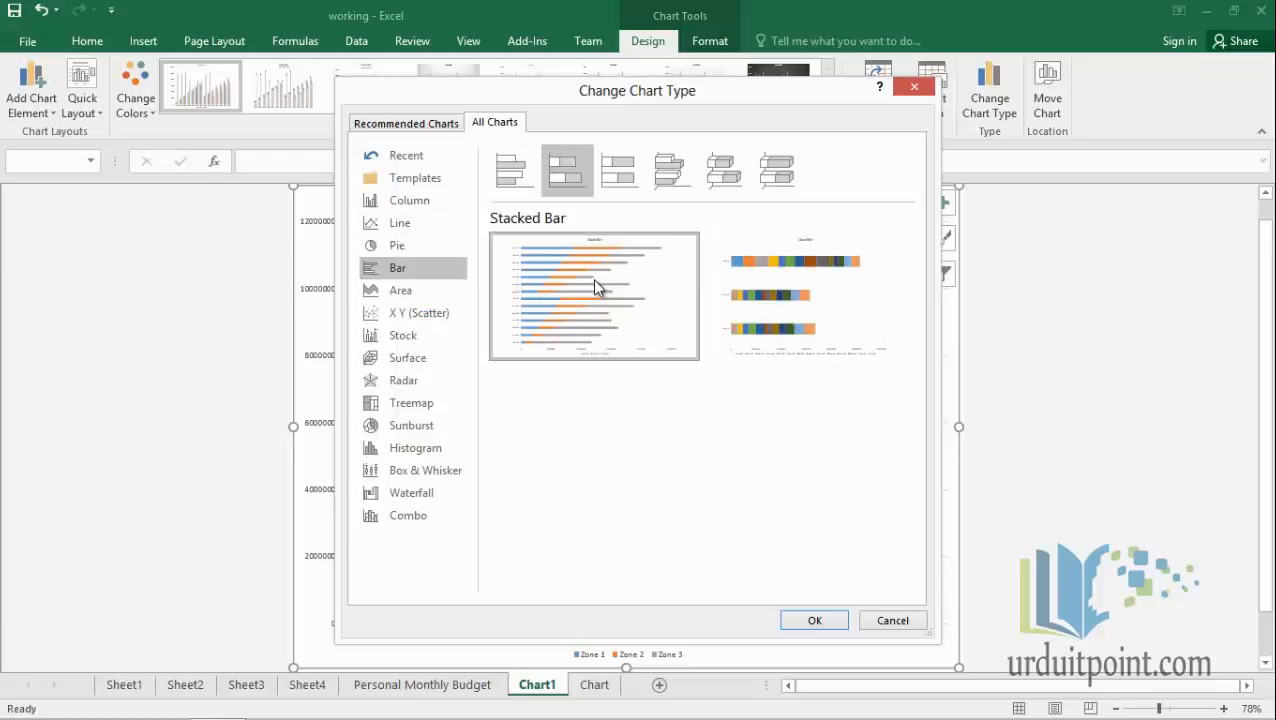
pyautogui.rightClick(589, 180)
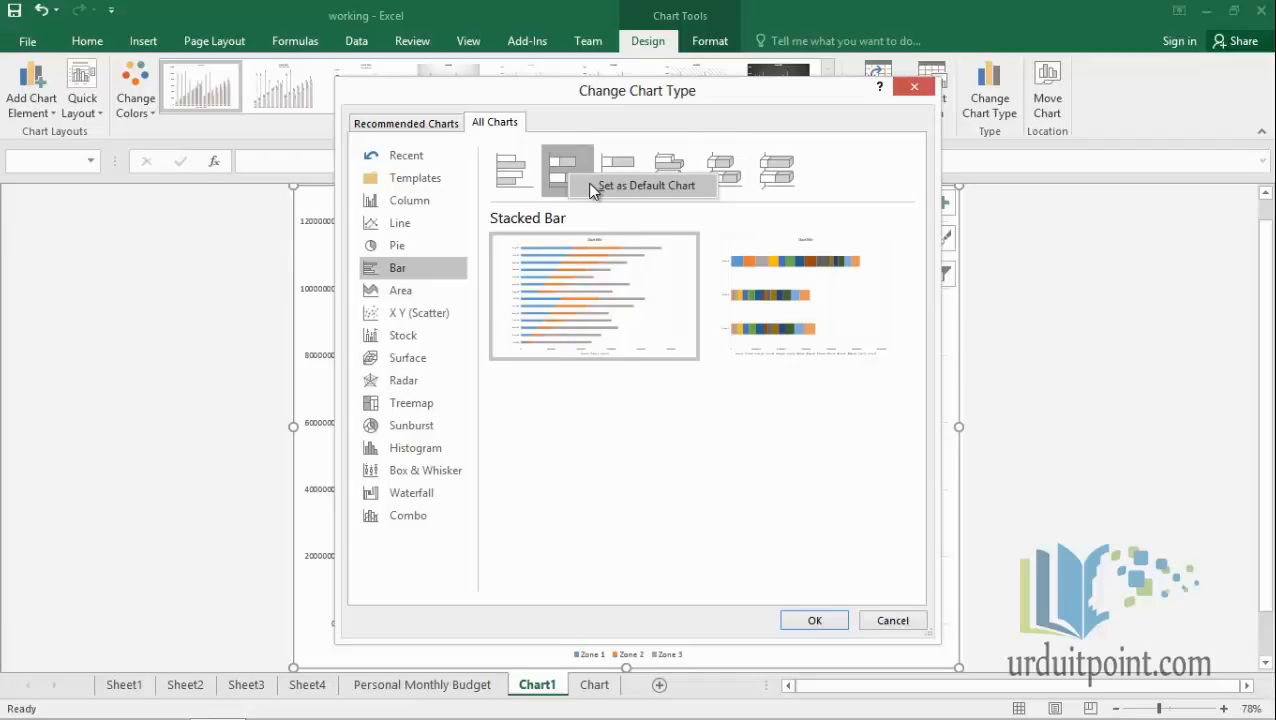
pyautogui.click(590, 186)
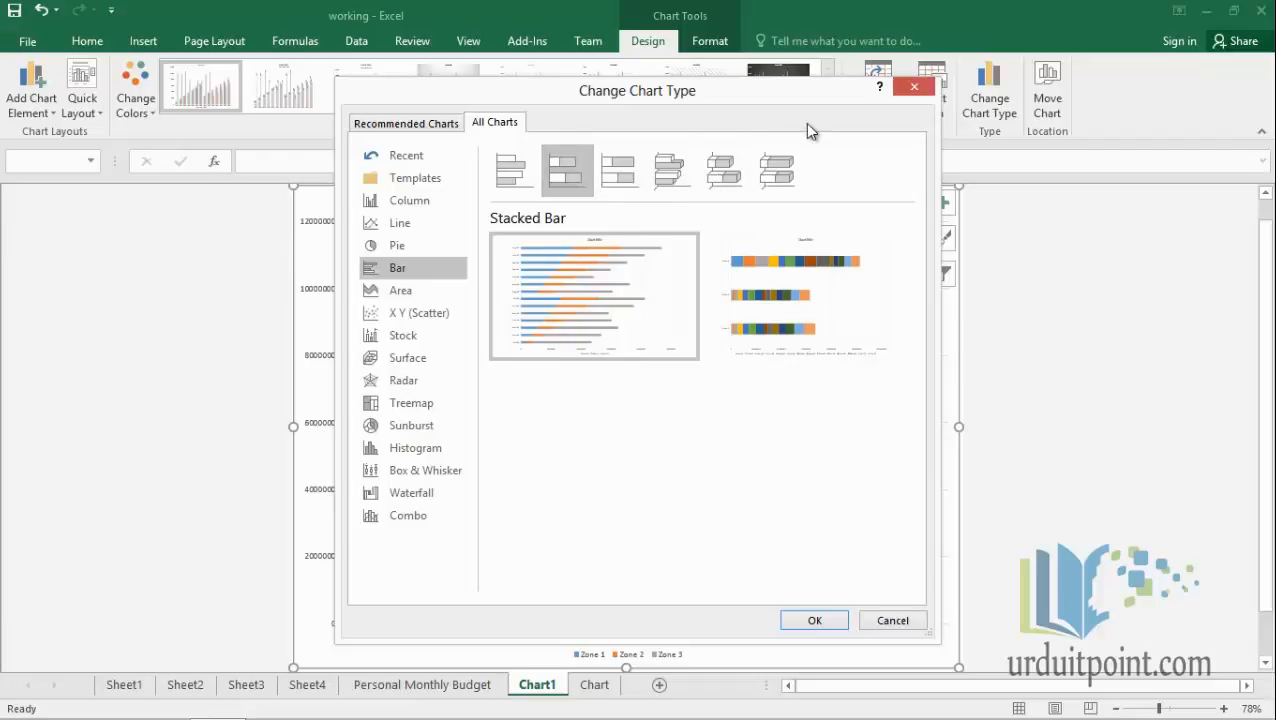
pyautogui.click(815, 623)
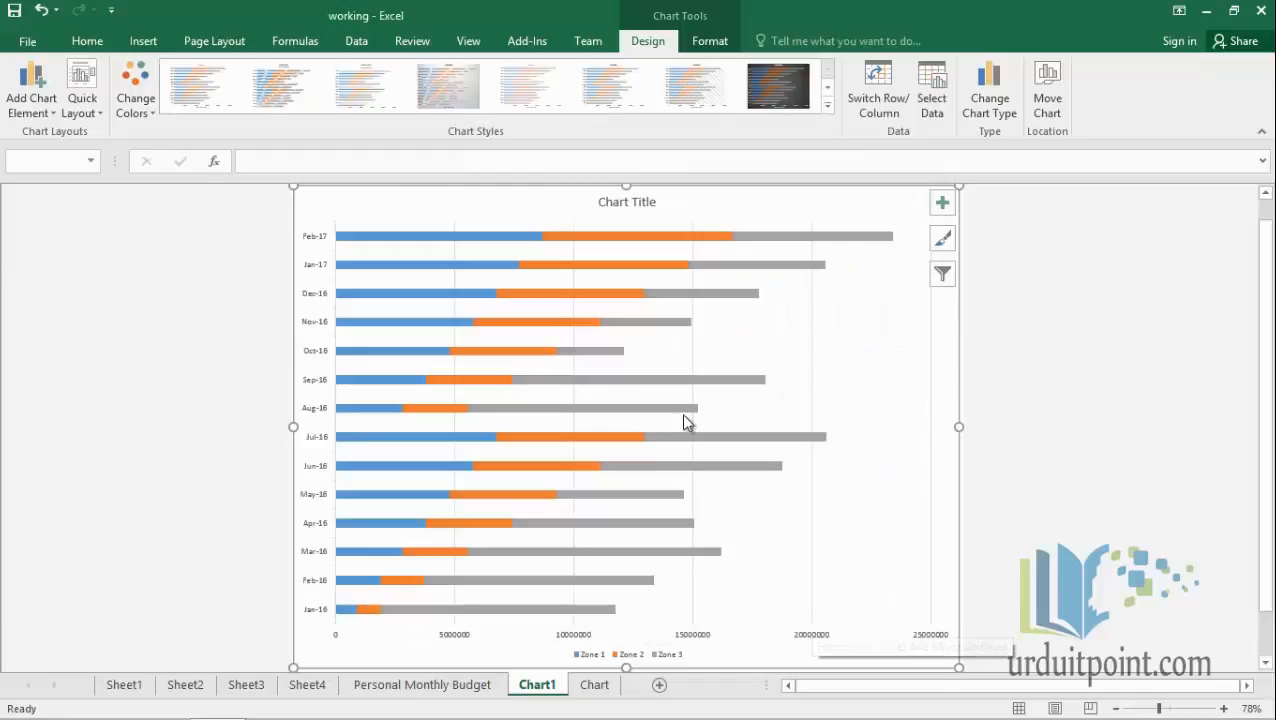
pyautogui.moveTo(683, 415)
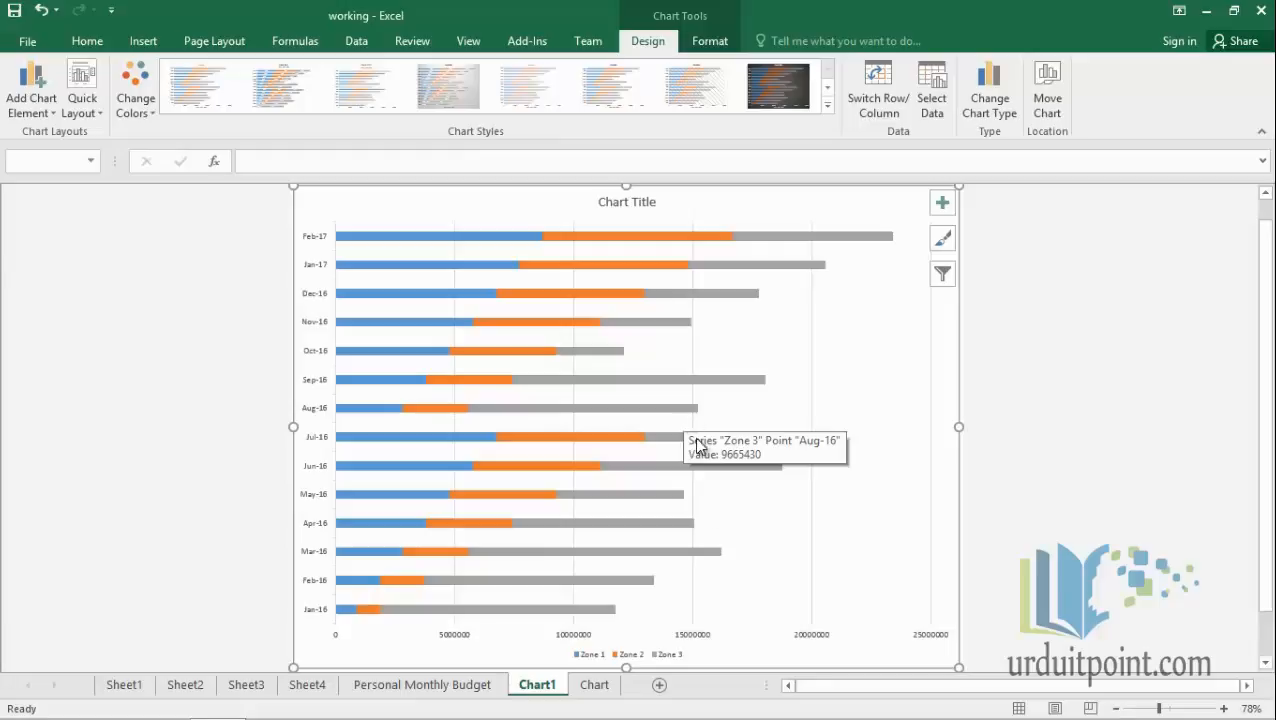
# Step: Insert an embedded chart of the zone data on the Chart sheet using the new default type
pyautogui.click(307, 686)
pyautogui.click(590, 687)
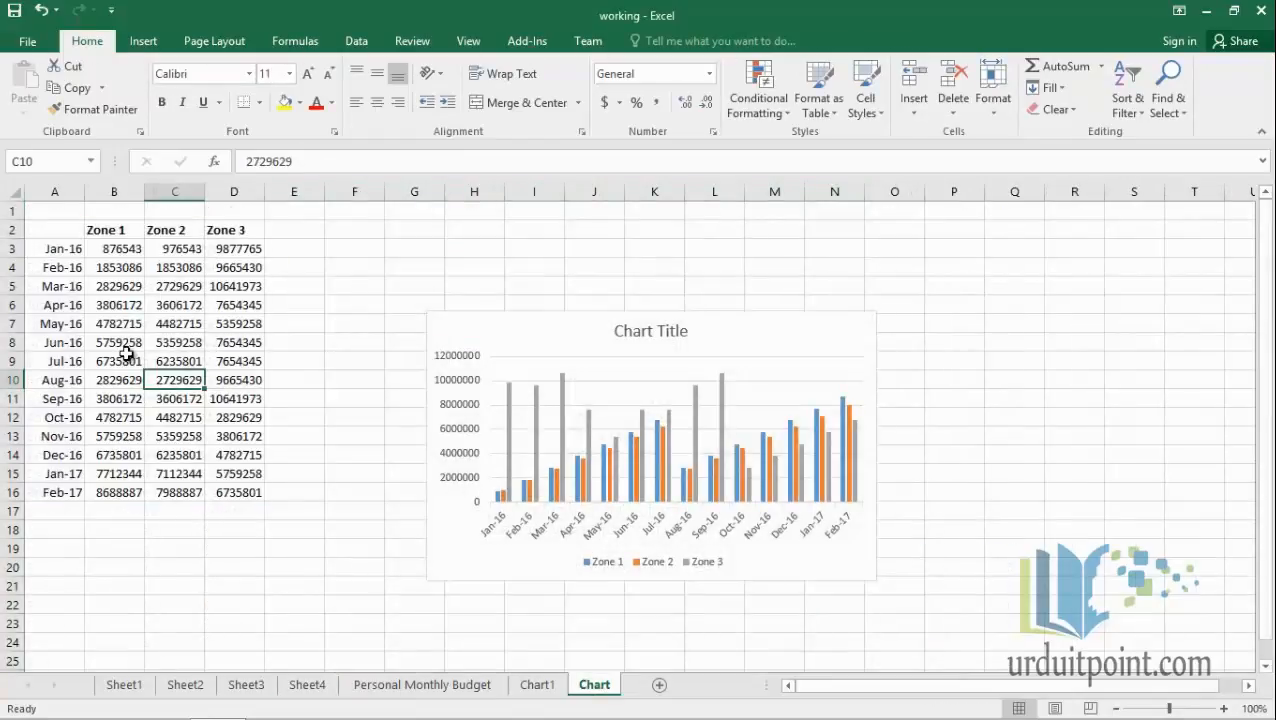
pyautogui.hotkey('alt', 'F1')
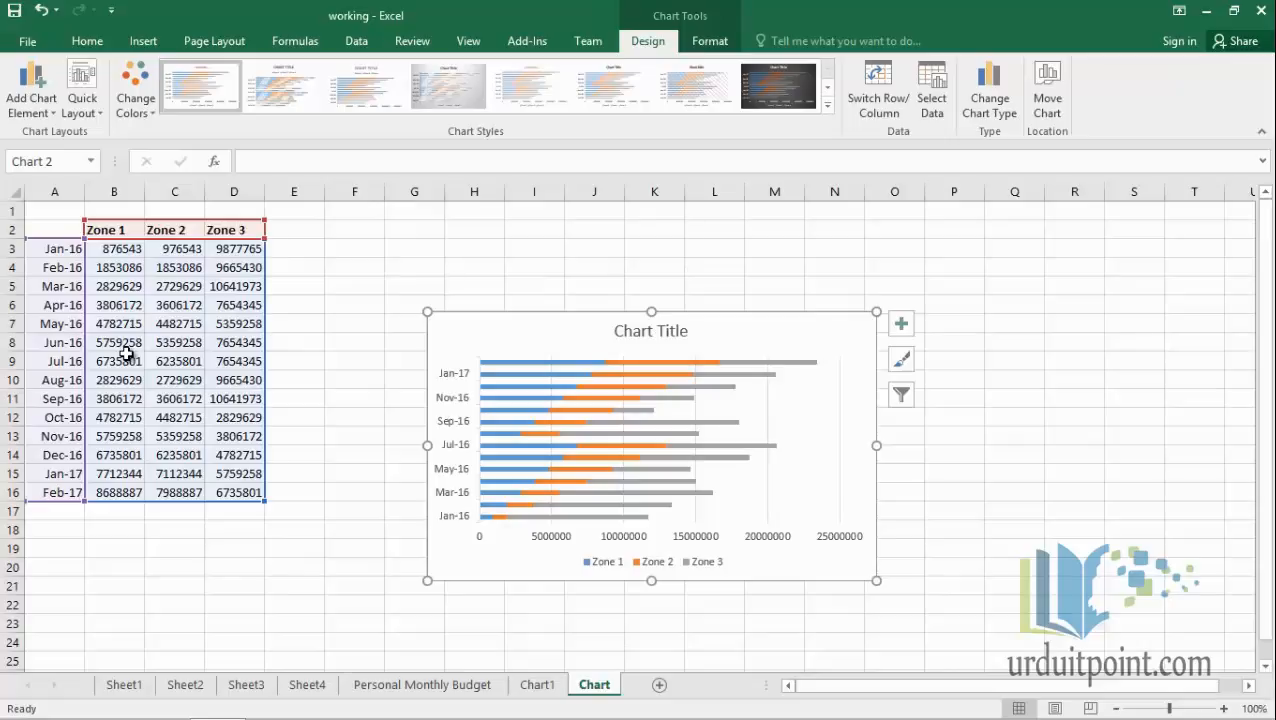
# Step: Preview the printout of the selected stacked bar chart and return to the worksheet
pyautogui.click(27, 41)
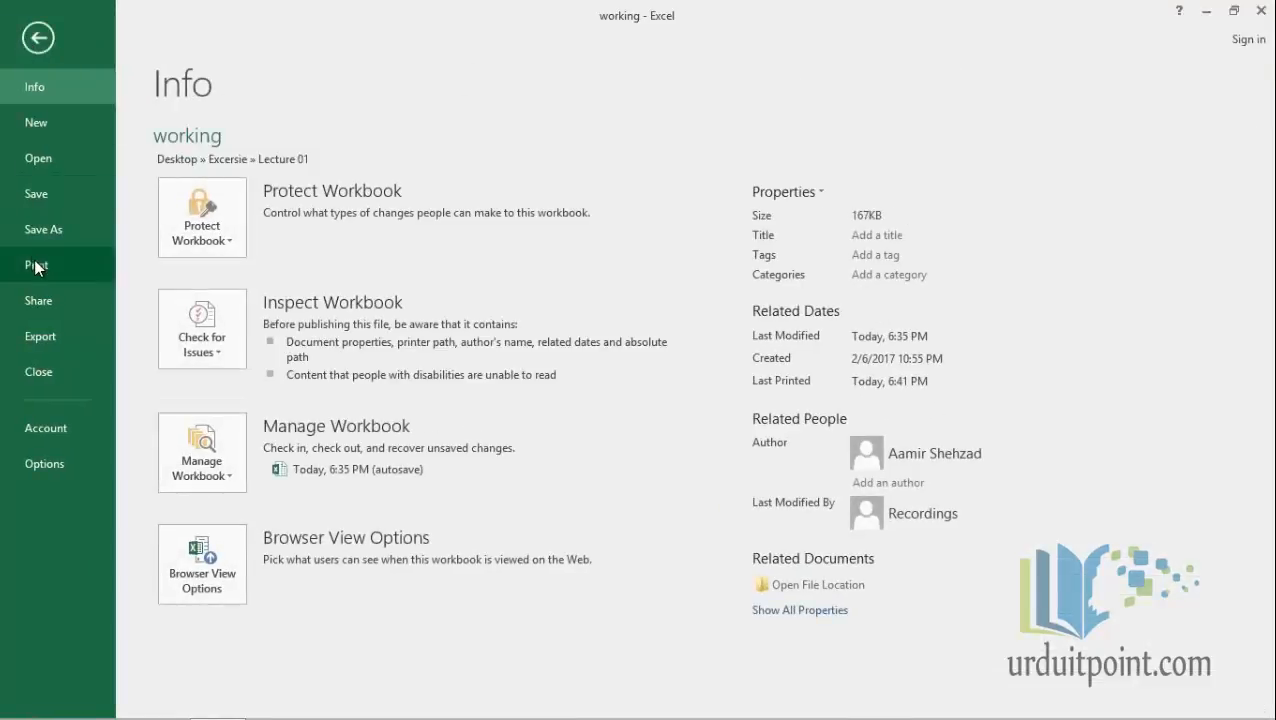
pyautogui.click(36, 265)
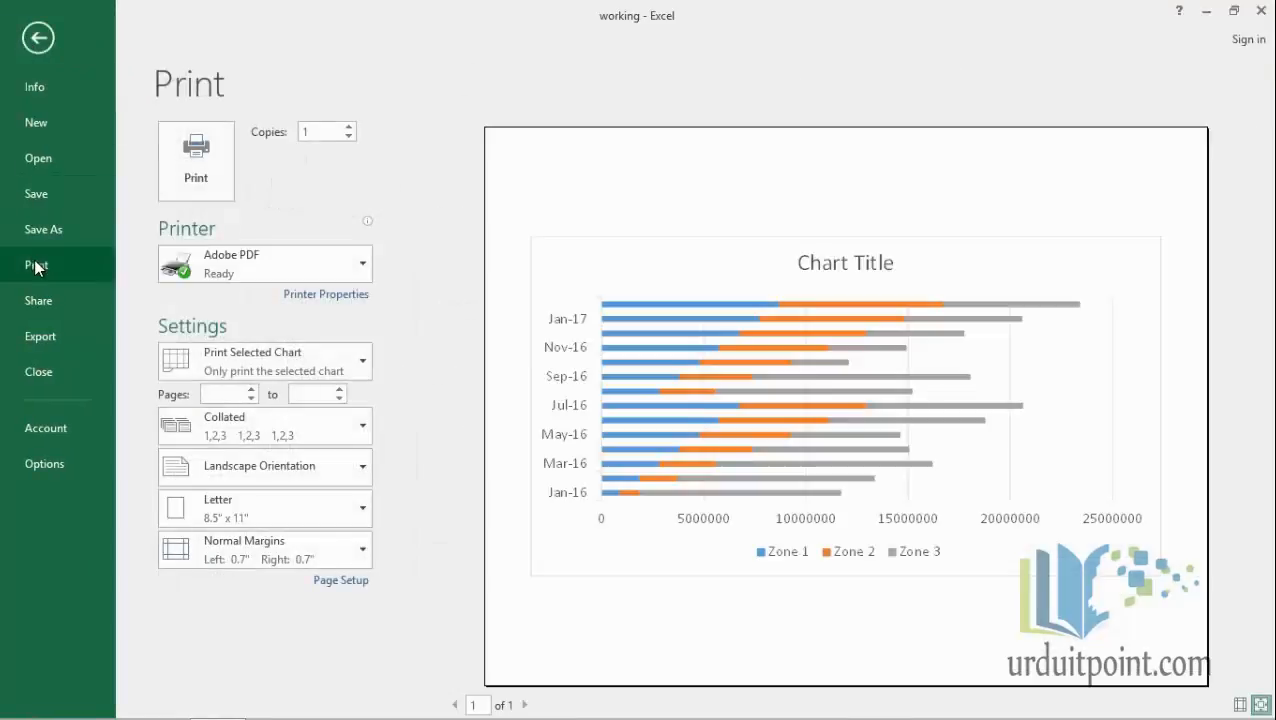
pyautogui.click(38, 39)
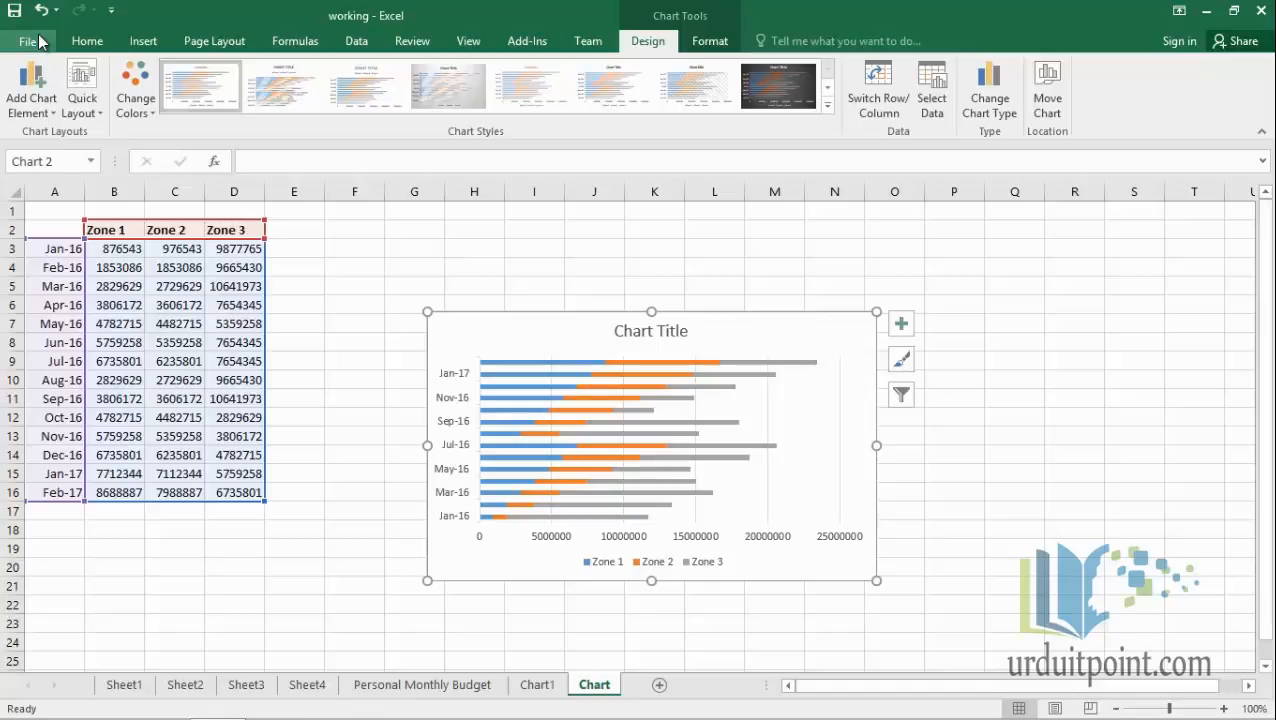
# Step: Deselect the chart and open the print preview of the Chart sheet three times, returning to the worksheet each time
pyautogui.press('F2')
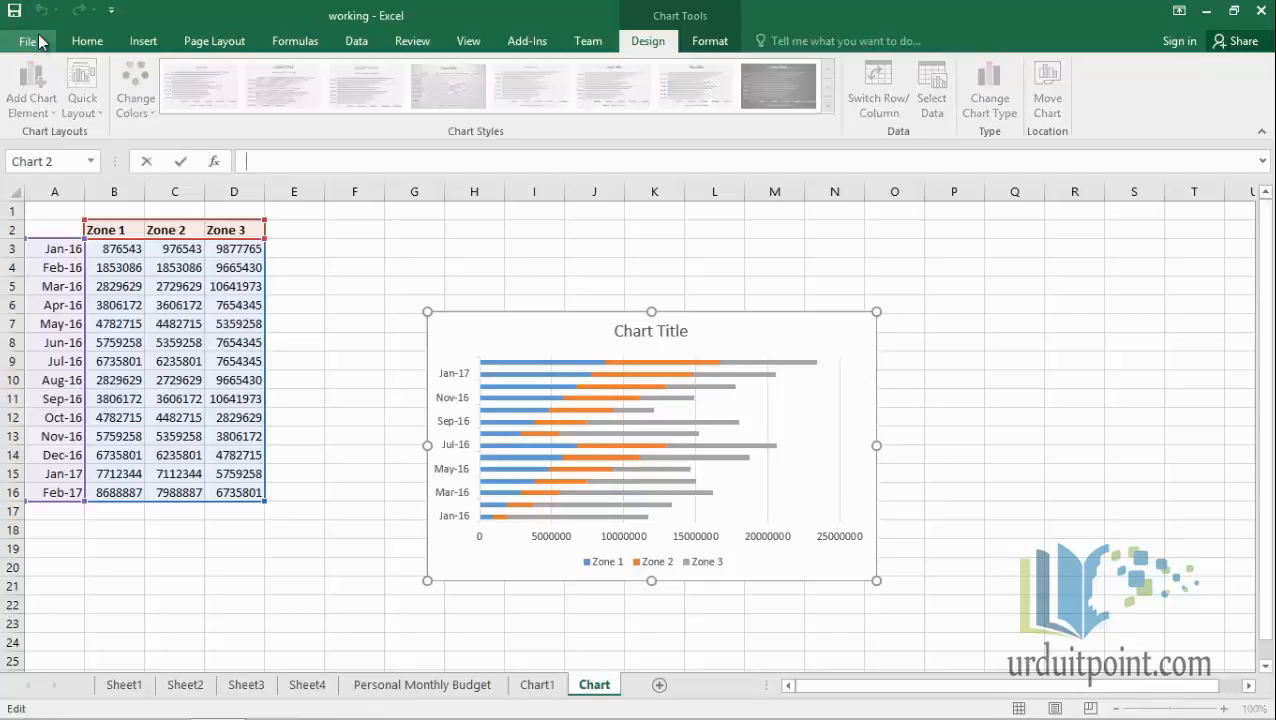
pyautogui.click(167, 298)
pyautogui.hotkey('ctrl', 'F2')
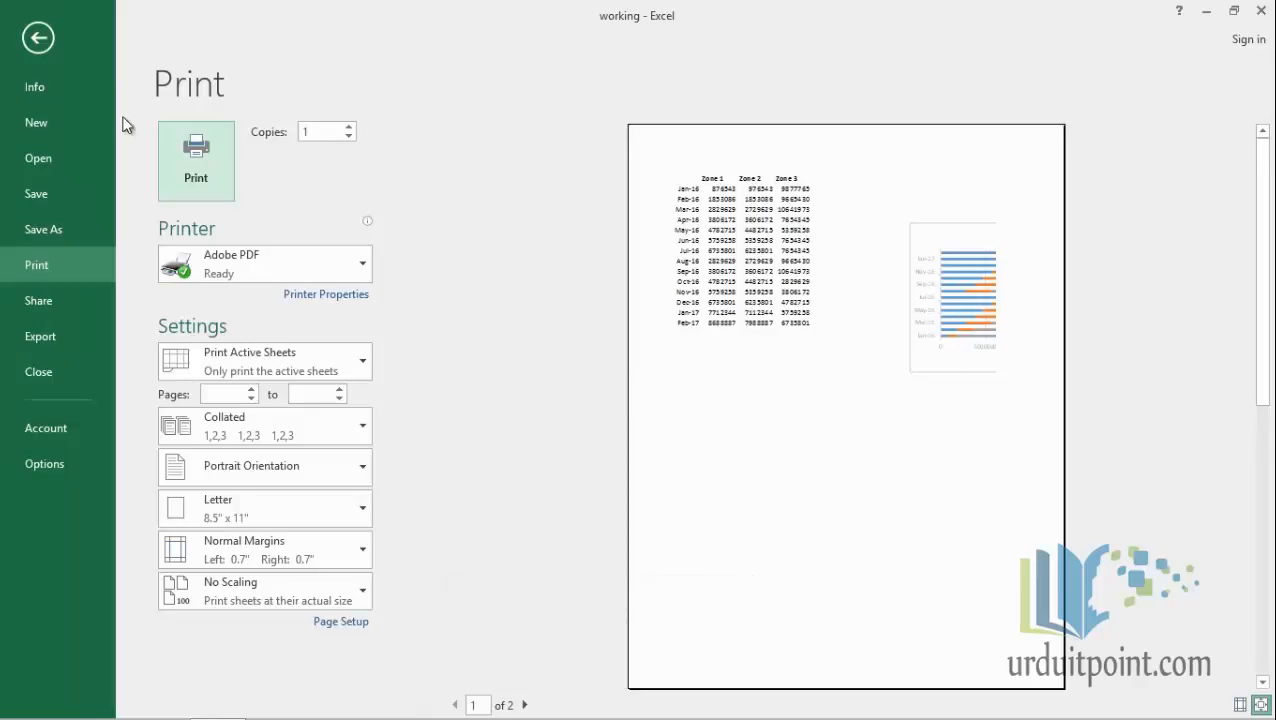
pyautogui.click(39, 39)
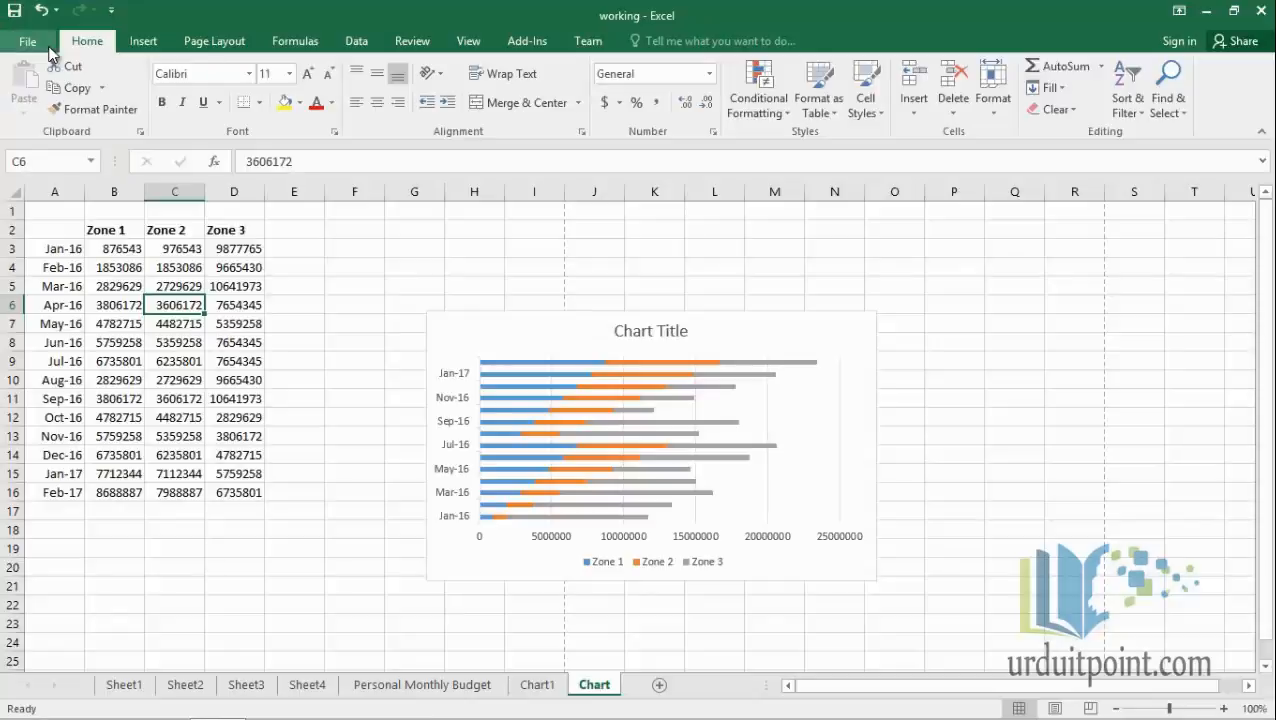
pyautogui.hotkey('ctrl', 'p')
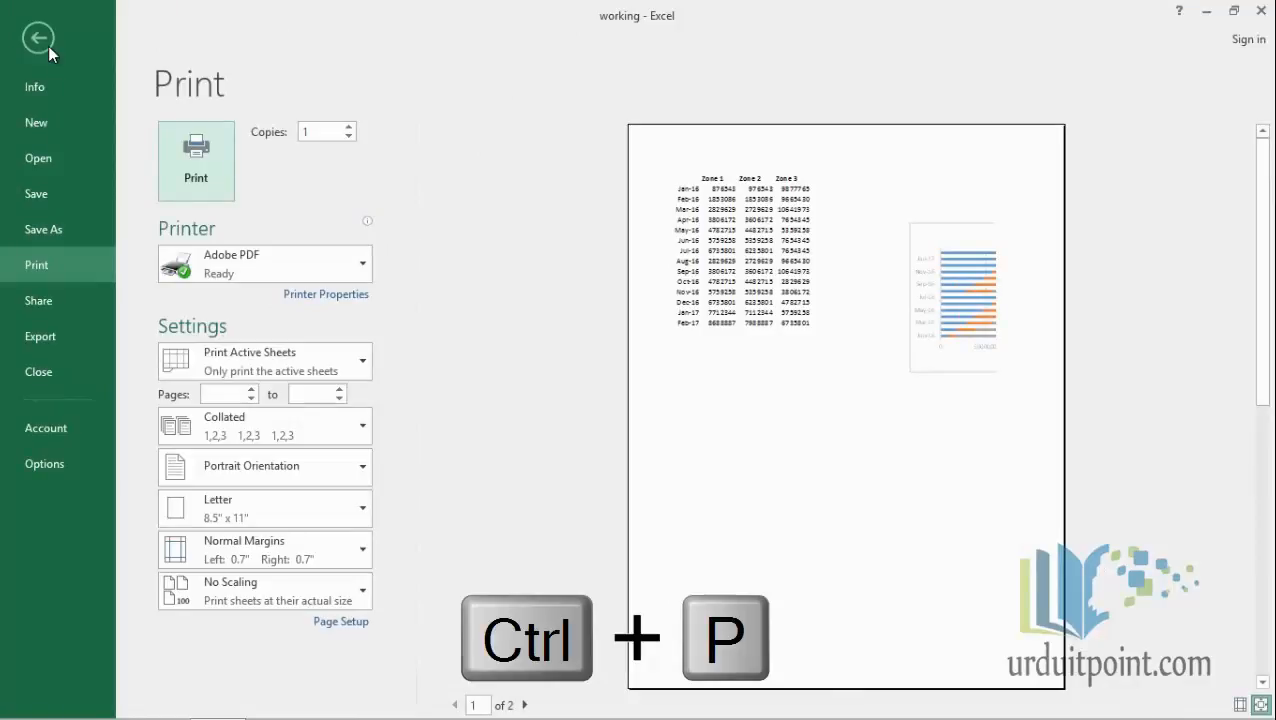
pyautogui.click(46, 44)
pyautogui.hotkey('ctrl', 'shift', 'F12')
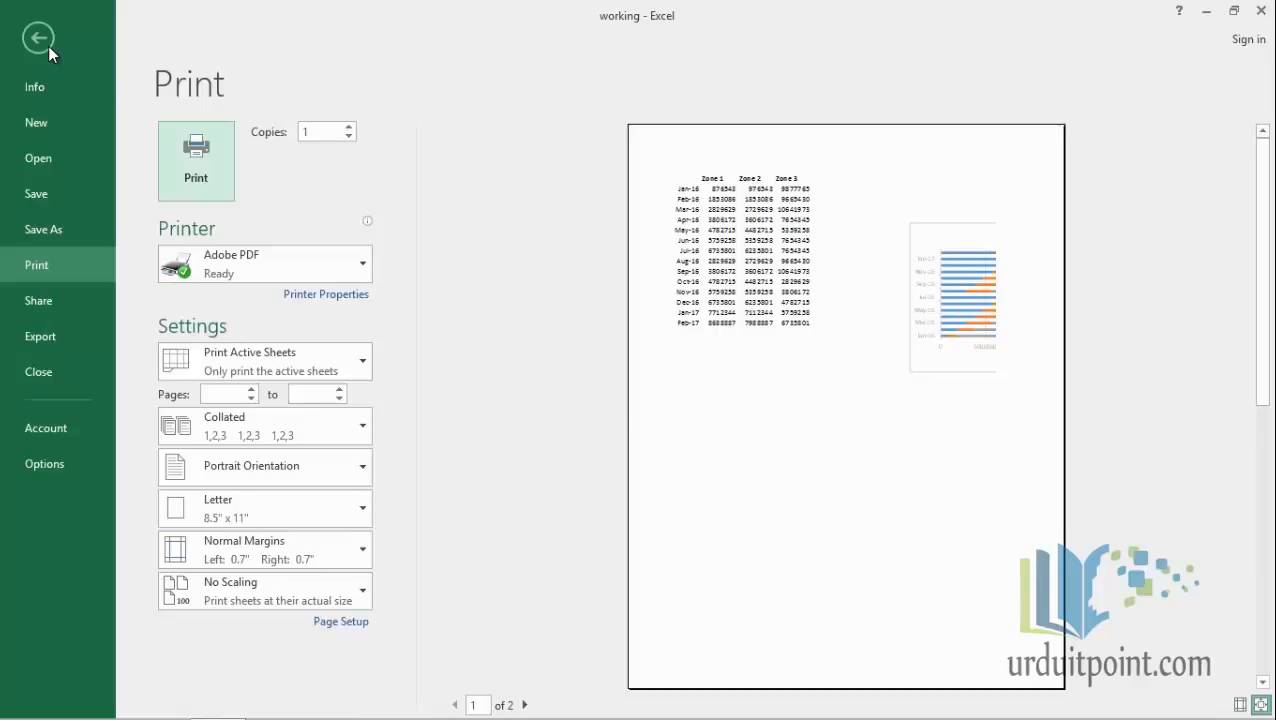
pyautogui.click(40, 39)
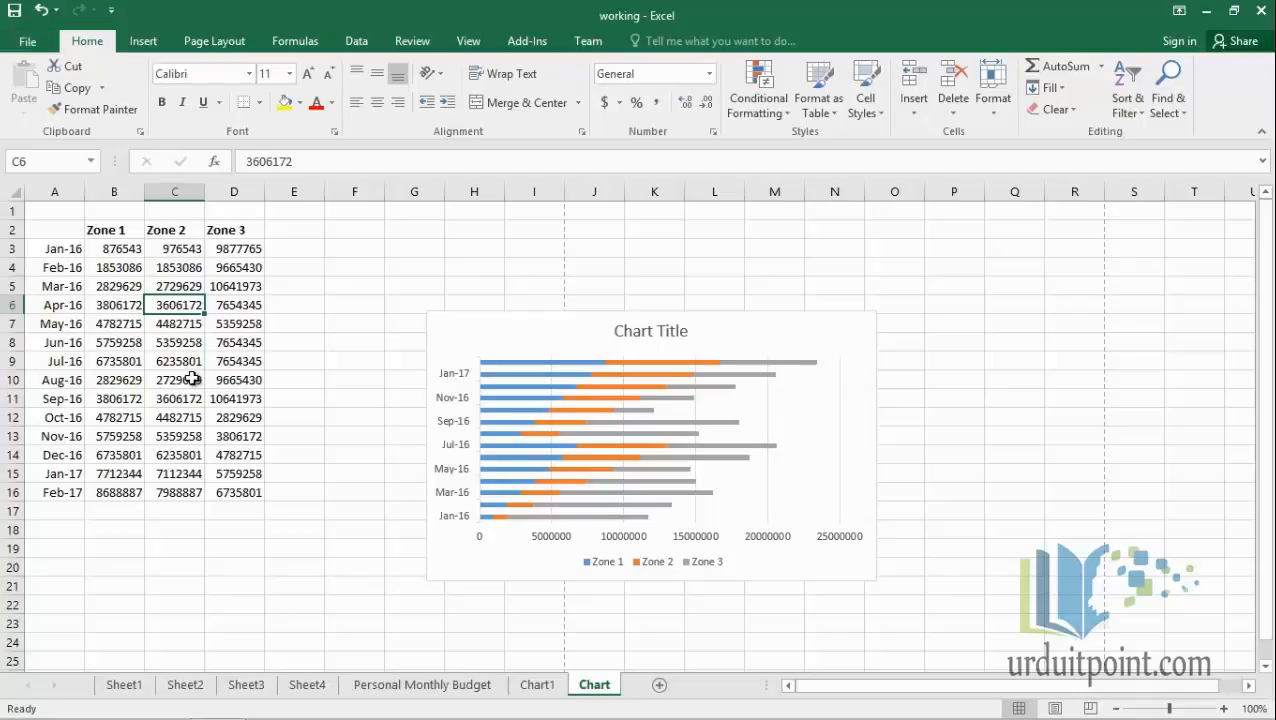
# Step: Set the Zone 2 values for May-16 through Sep-16 to 7657, 8768, 87687, 65765 and 979665
pyautogui.click(174, 323)
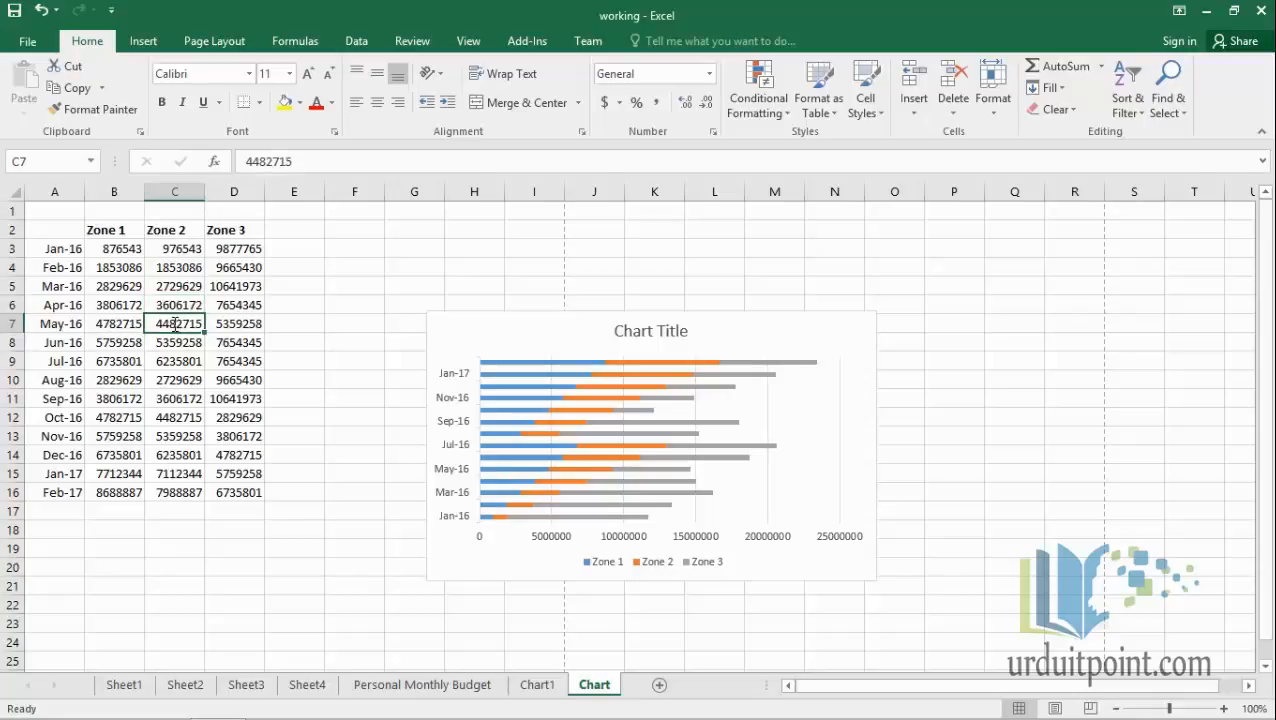
pyautogui.write('7657')
pyautogui.press('Return')
pyautogui.write('8768')
pyautogui.press('Return')
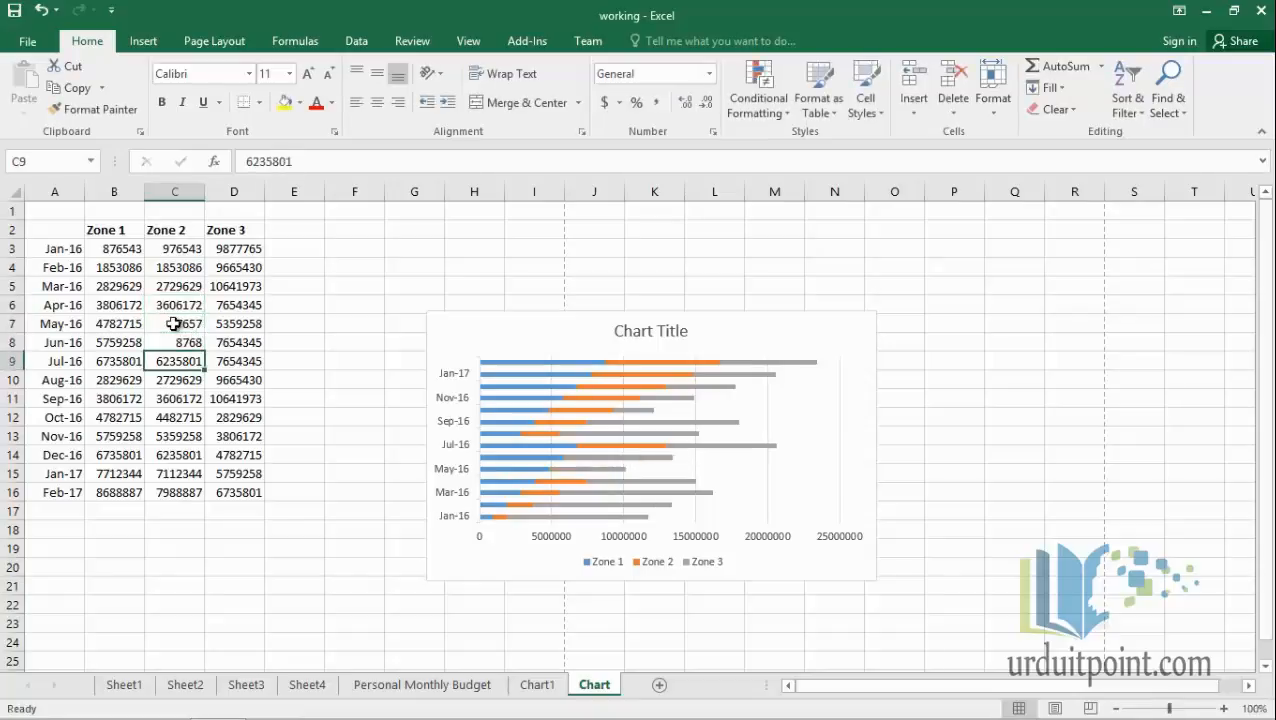
pyautogui.write('87687')
pyautogui.press('Return')
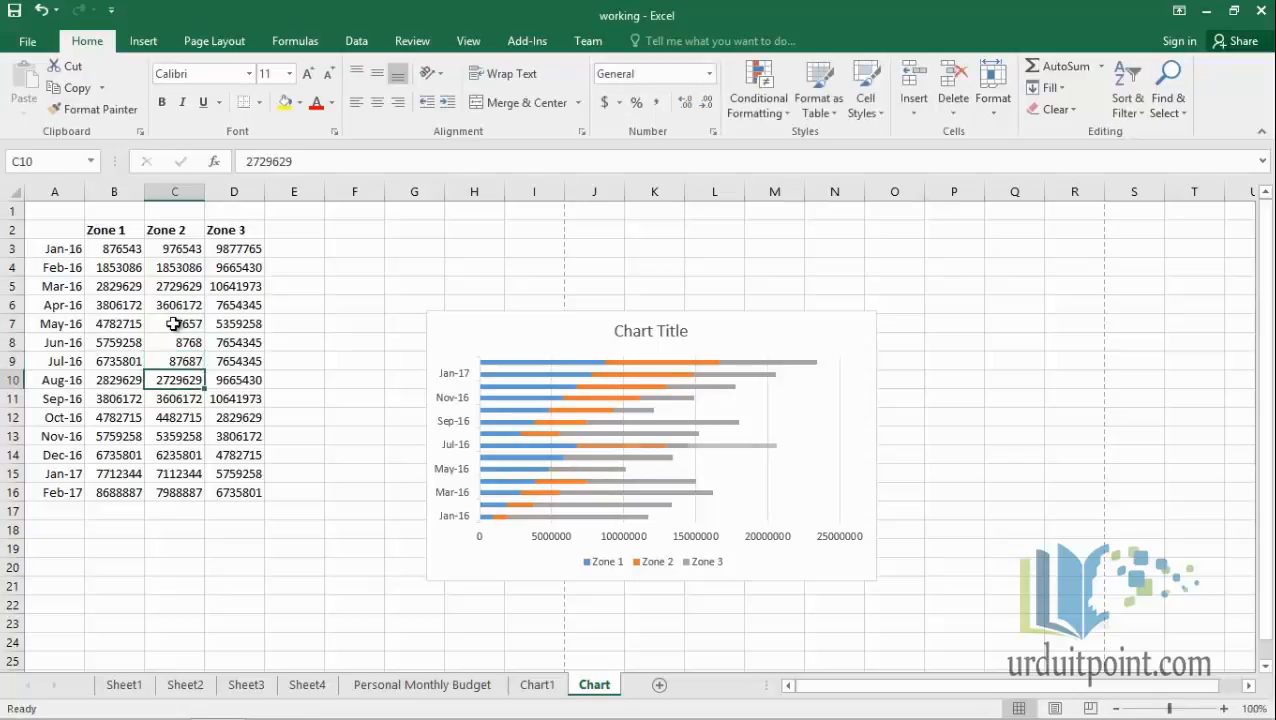
pyautogui.write('65765')
pyautogui.press('Return')
pyautogui.write(']')
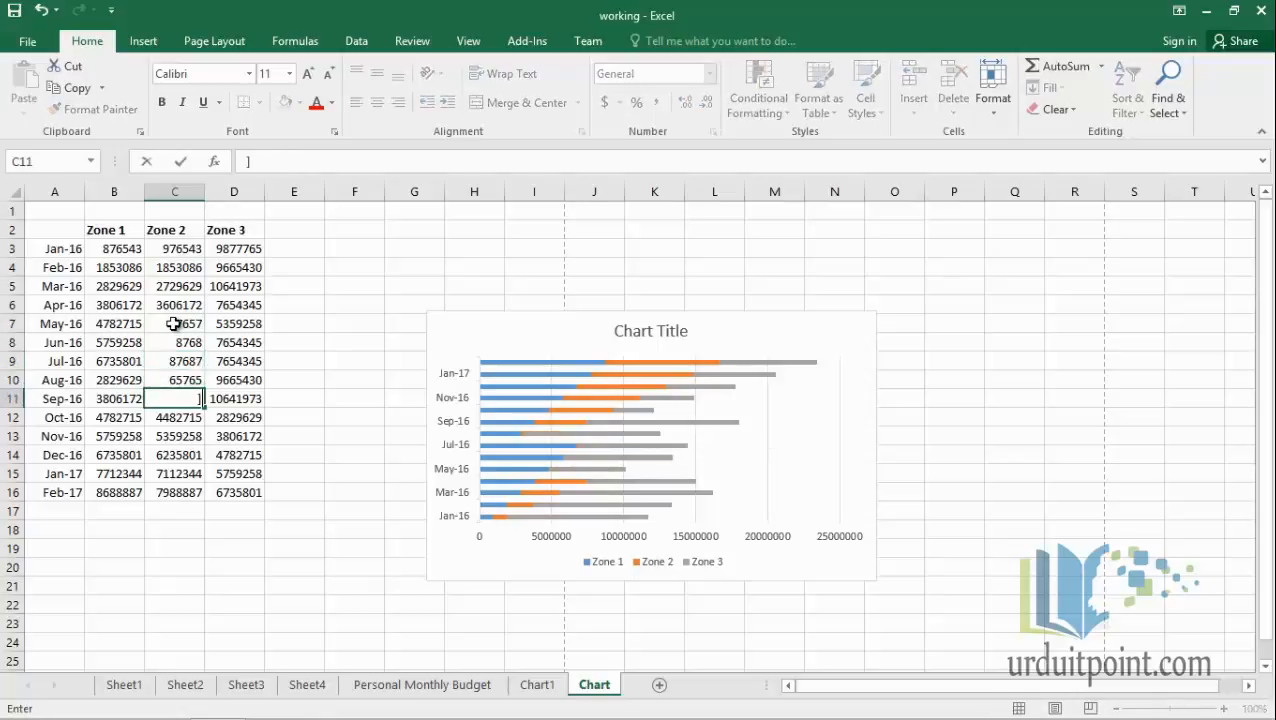
pyautogui.press('BackSpace')
pyautogui.write('979665')
pyautogui.press('Return')
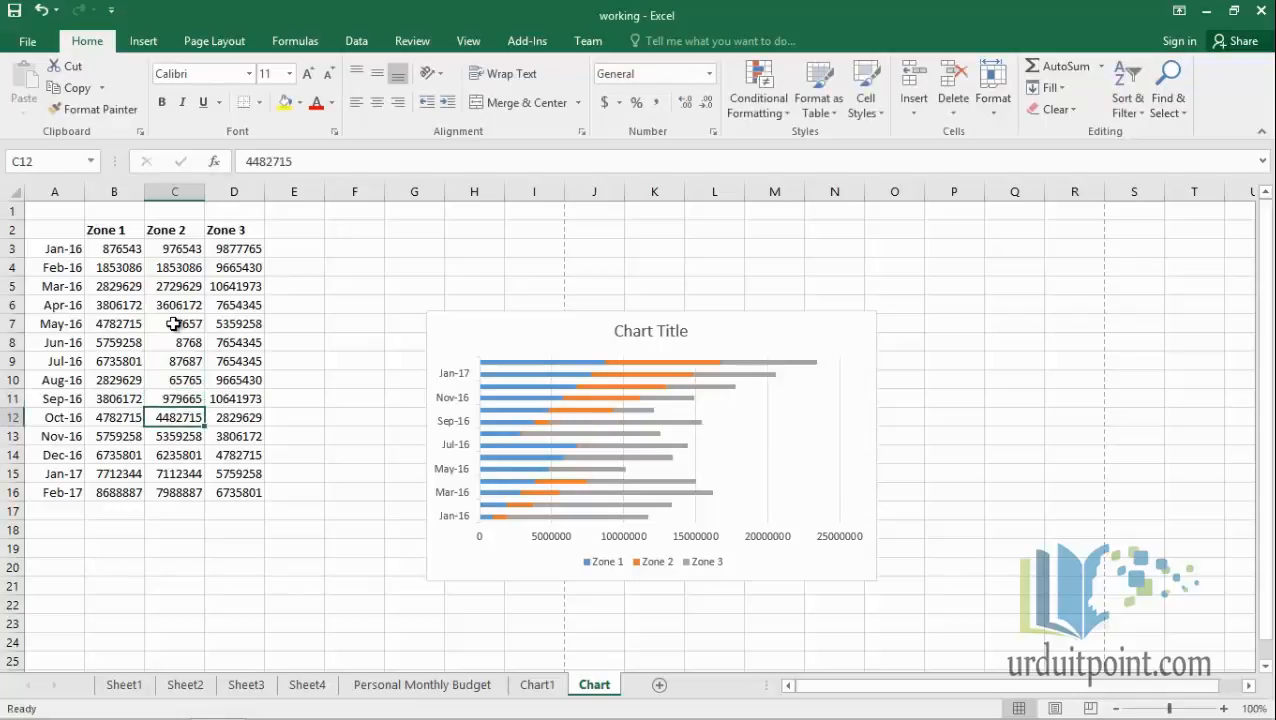
# Step: Set the Zone 2 values for Oct-16 through Feb-17 to 65674, 978987, 76876, 87897 and 9879
pyautogui.write('65674')
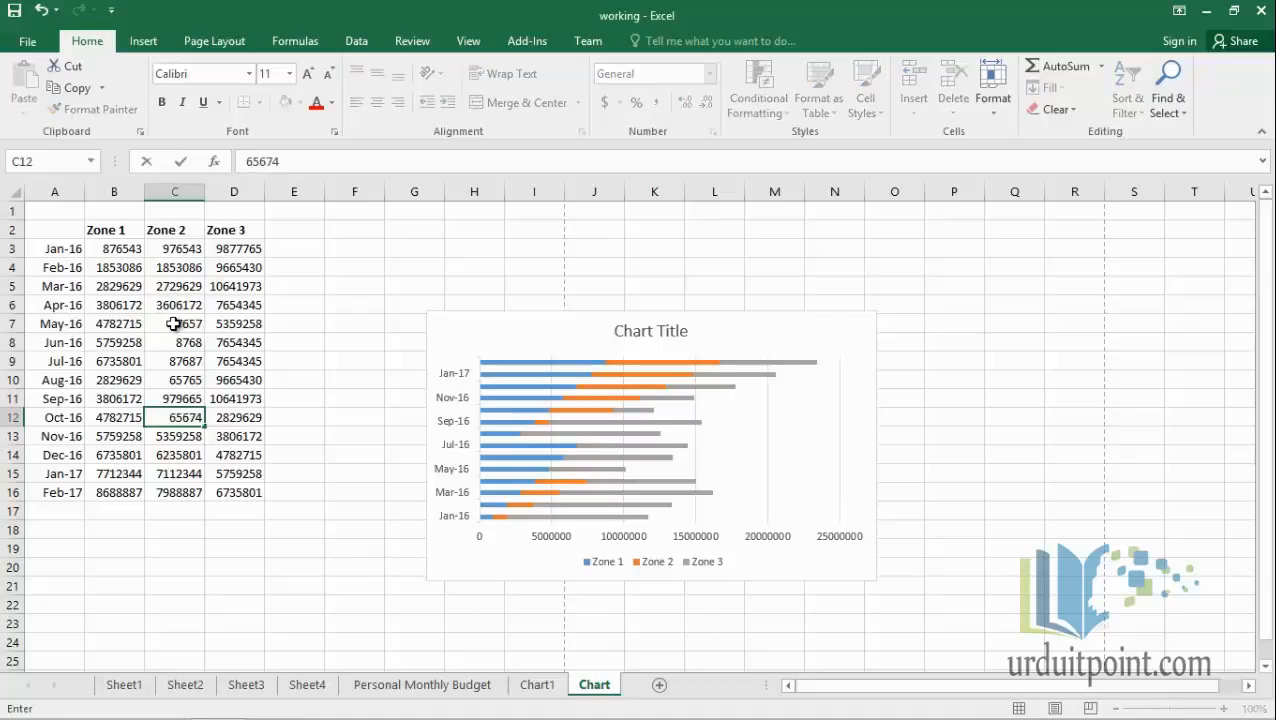
pyautogui.press('Return')
pyautogui.write('978987')
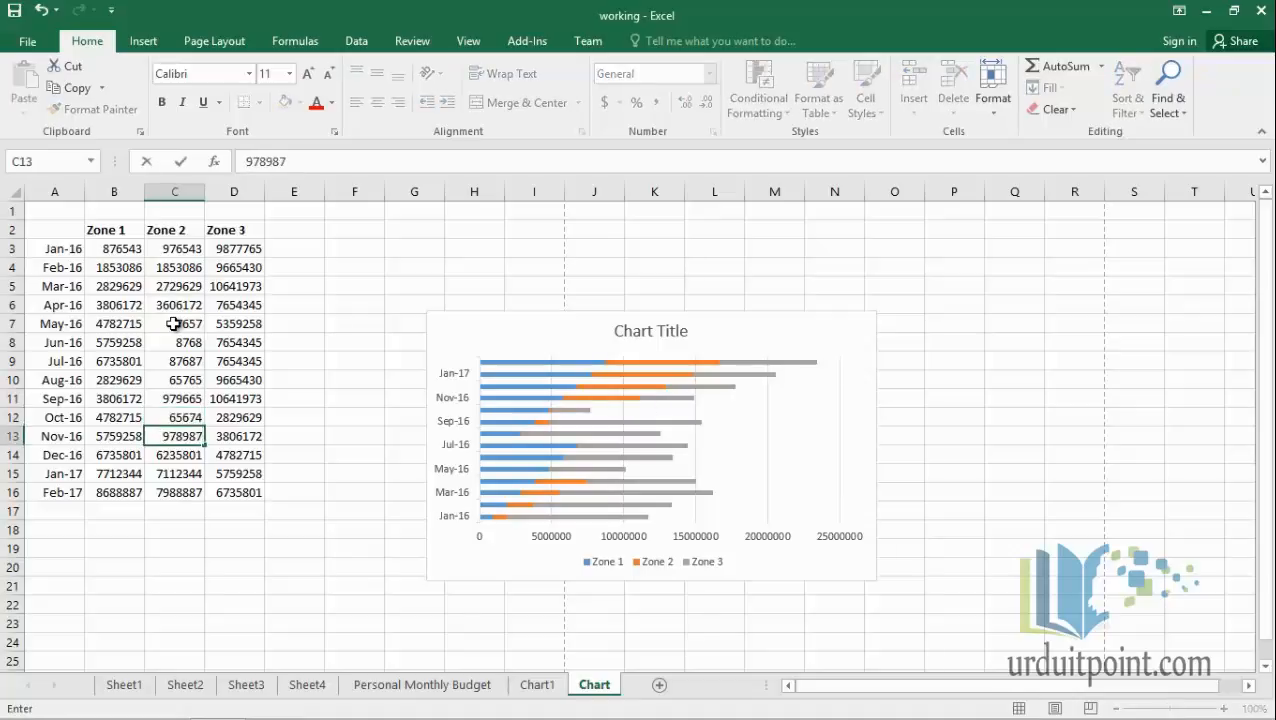
pyautogui.press('Return')
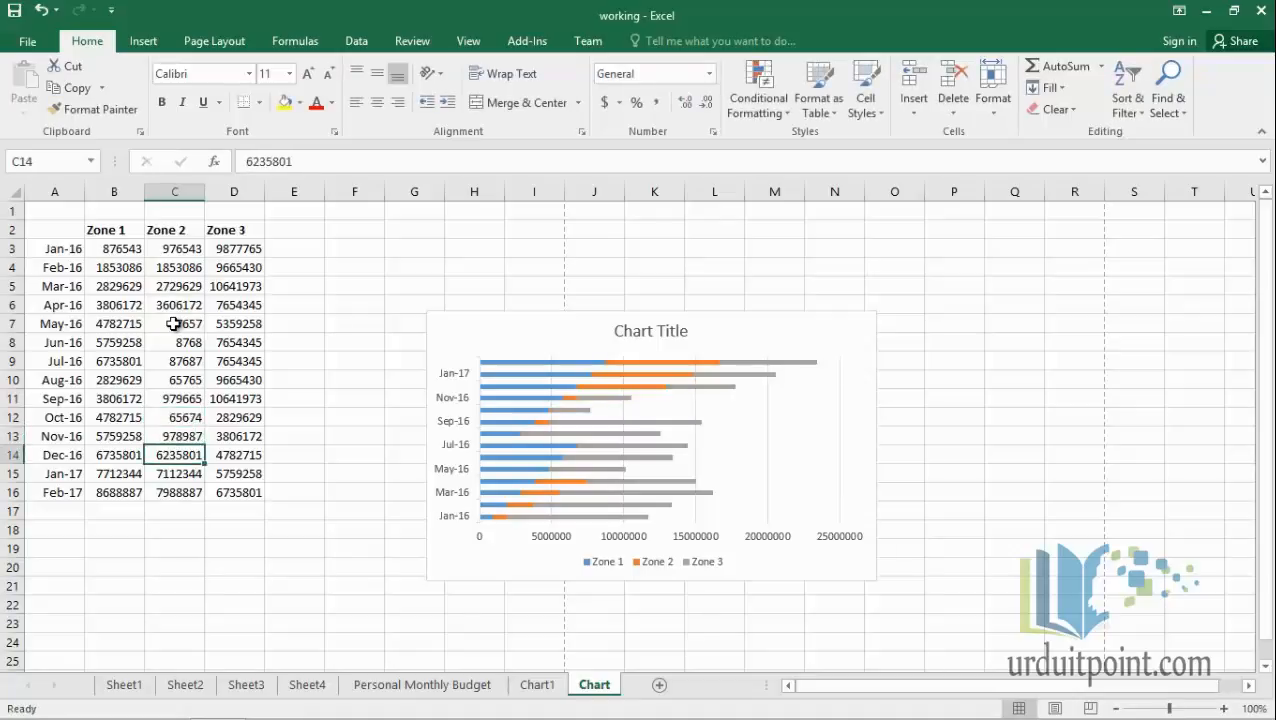
pyautogui.write('76876')
pyautogui.press('Return')
pyautogui.write('87897')
pyautogui.press('Return')
pyautogui.write('9879')
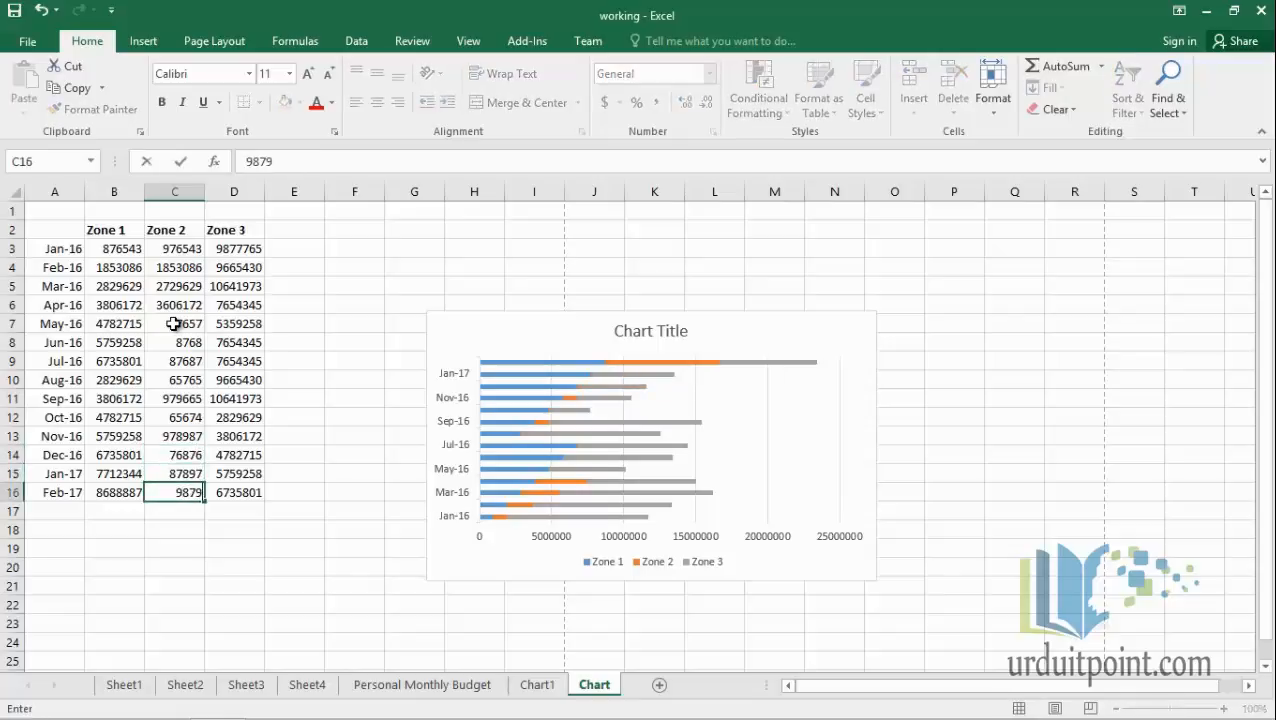
pyautogui.press('Return')
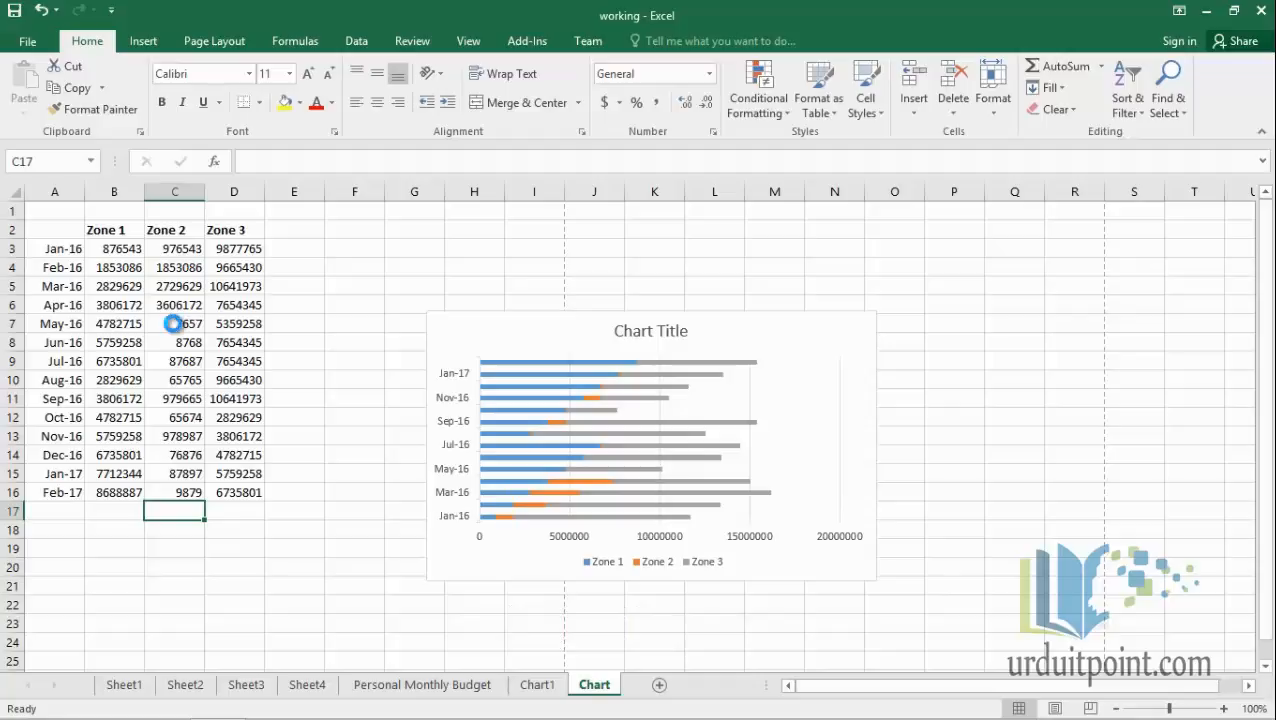
# Step: Undo the ten Zone 2 entries from Feb-17 back to May-16 and redo all ten actions at once
pyautogui.hotkey('ctrl', 'z')
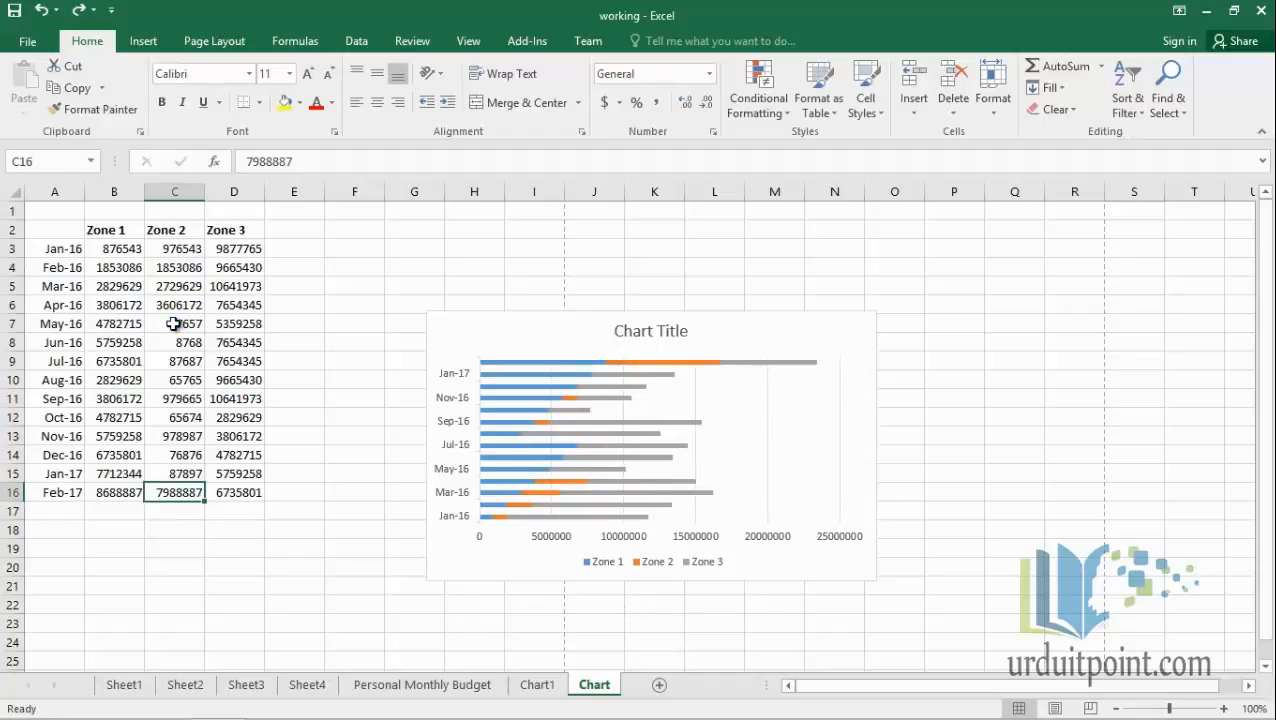
pyautogui.hotkey('ctrl', 'z')
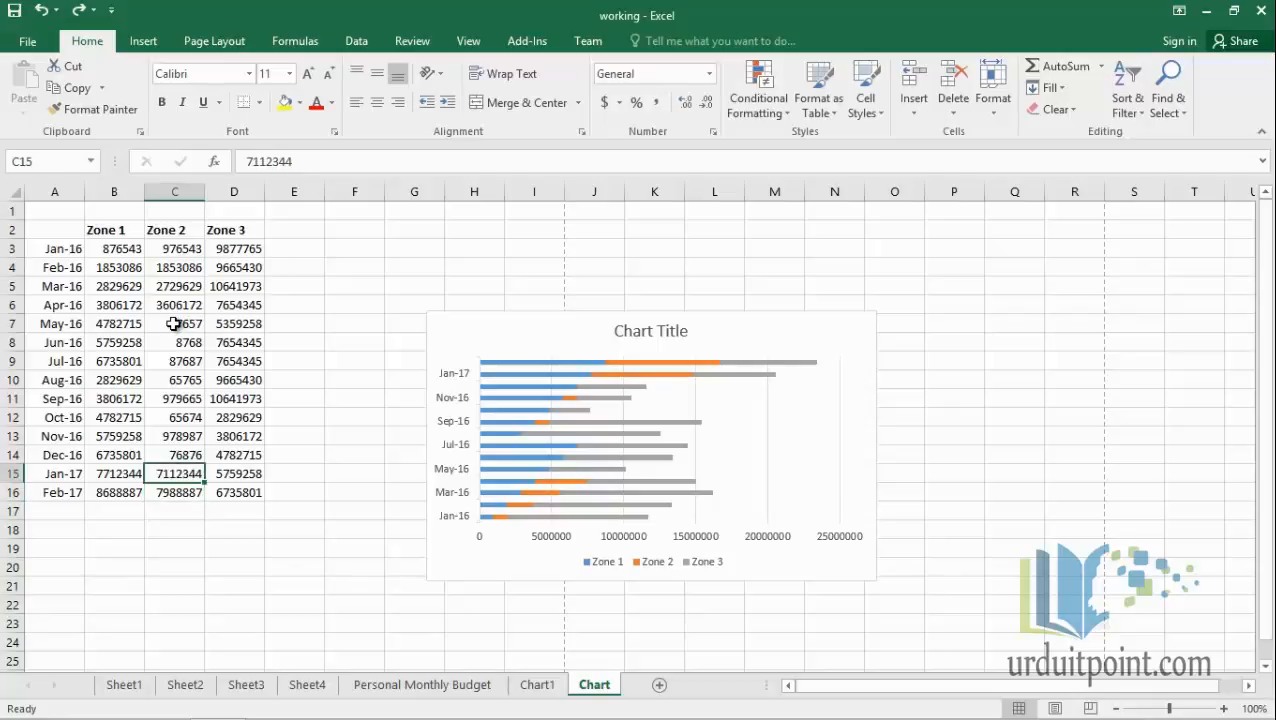
pyautogui.click(57, 10)
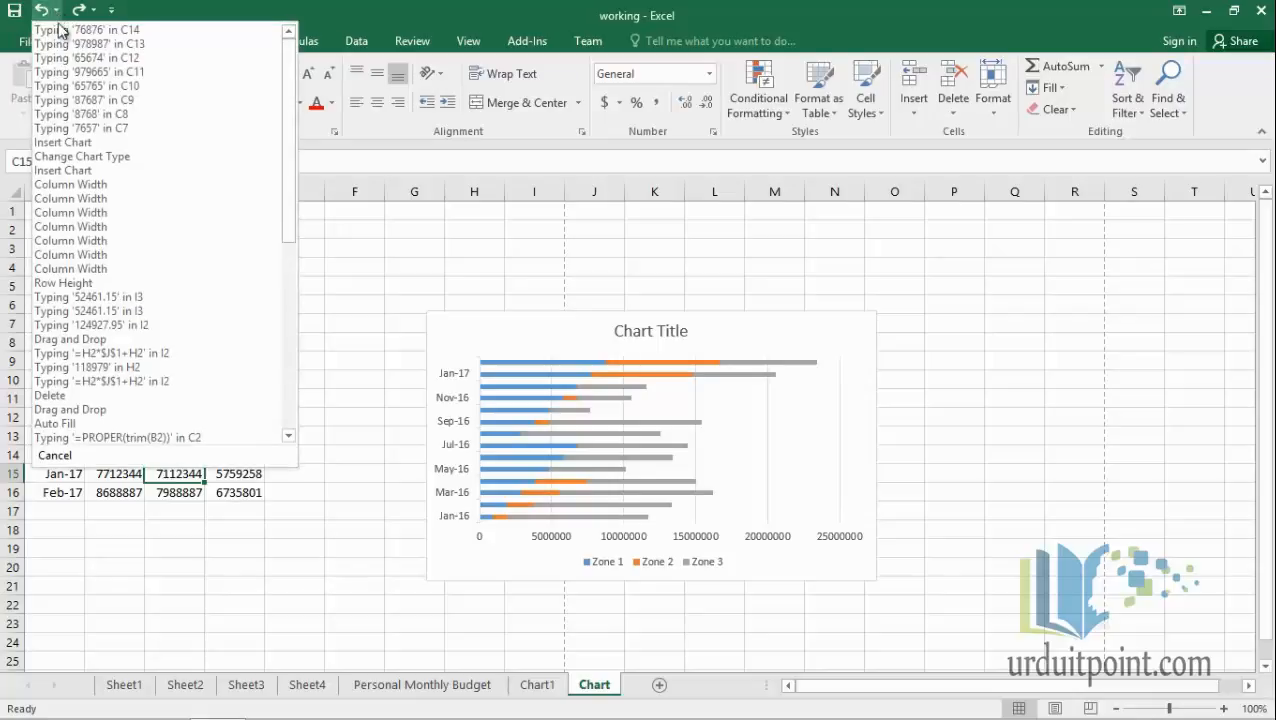
pyautogui.click(86, 127)
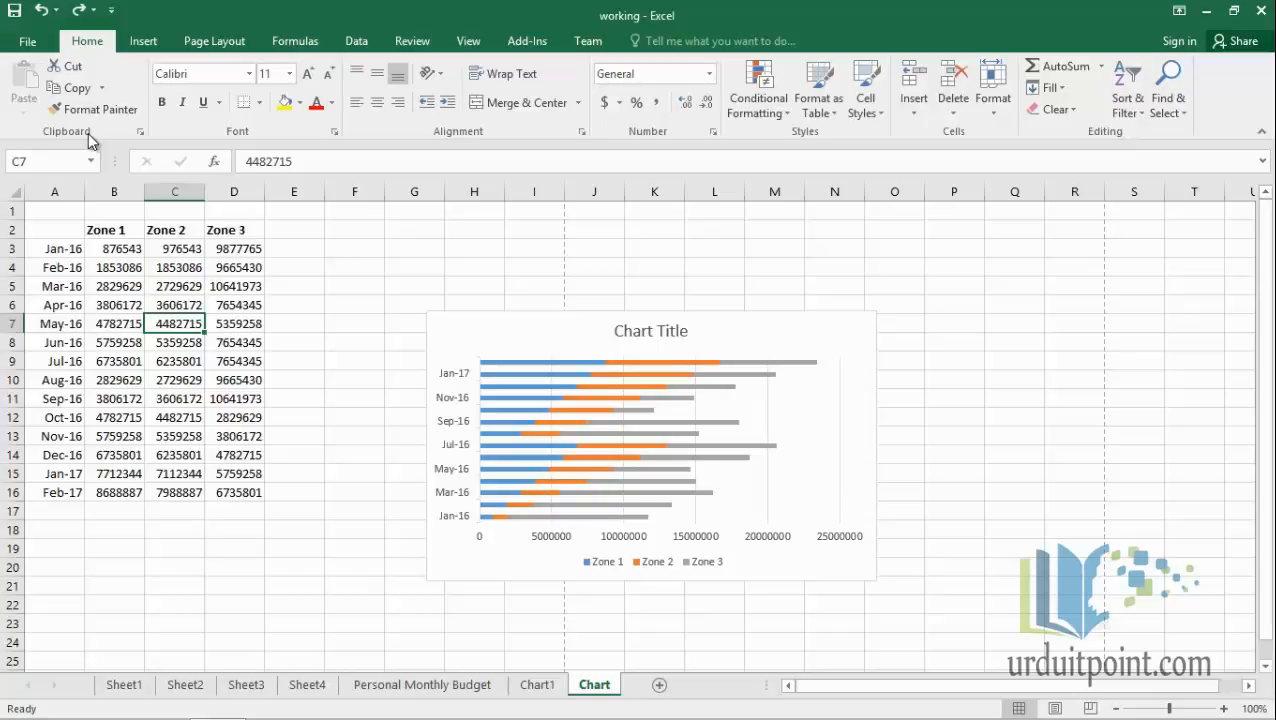
pyautogui.click(94, 10)
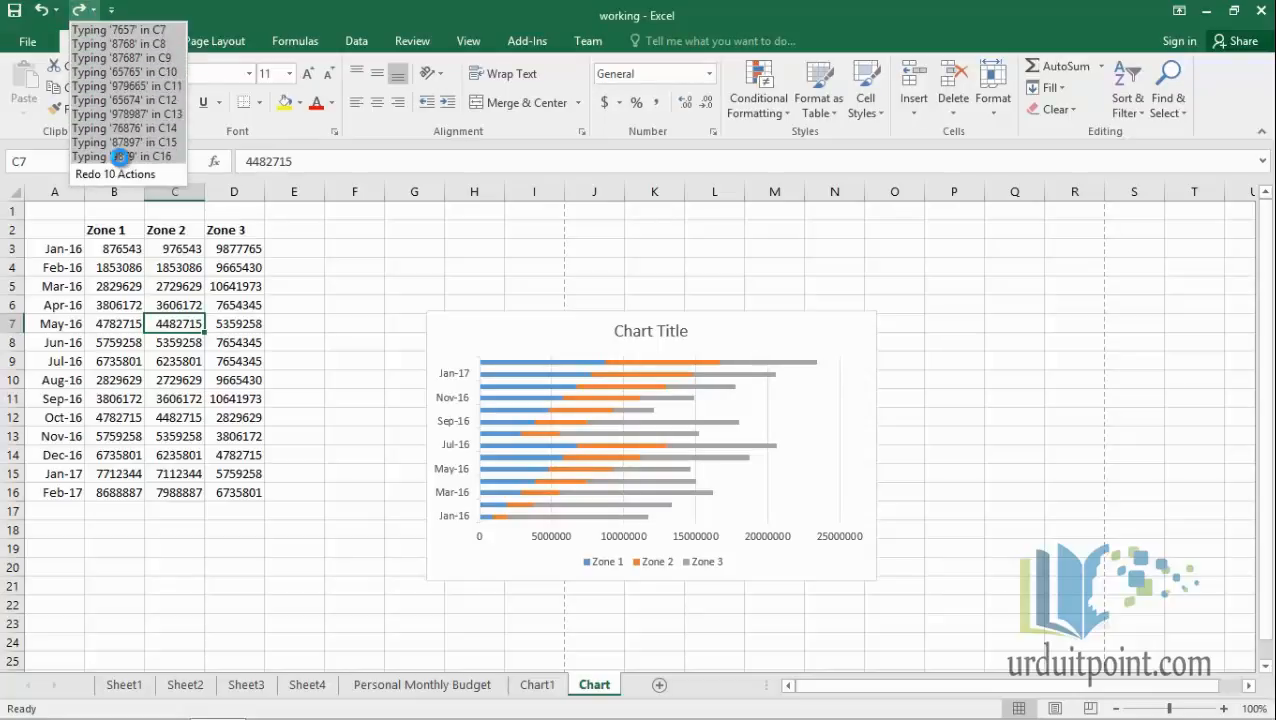
pyautogui.click(120, 158)
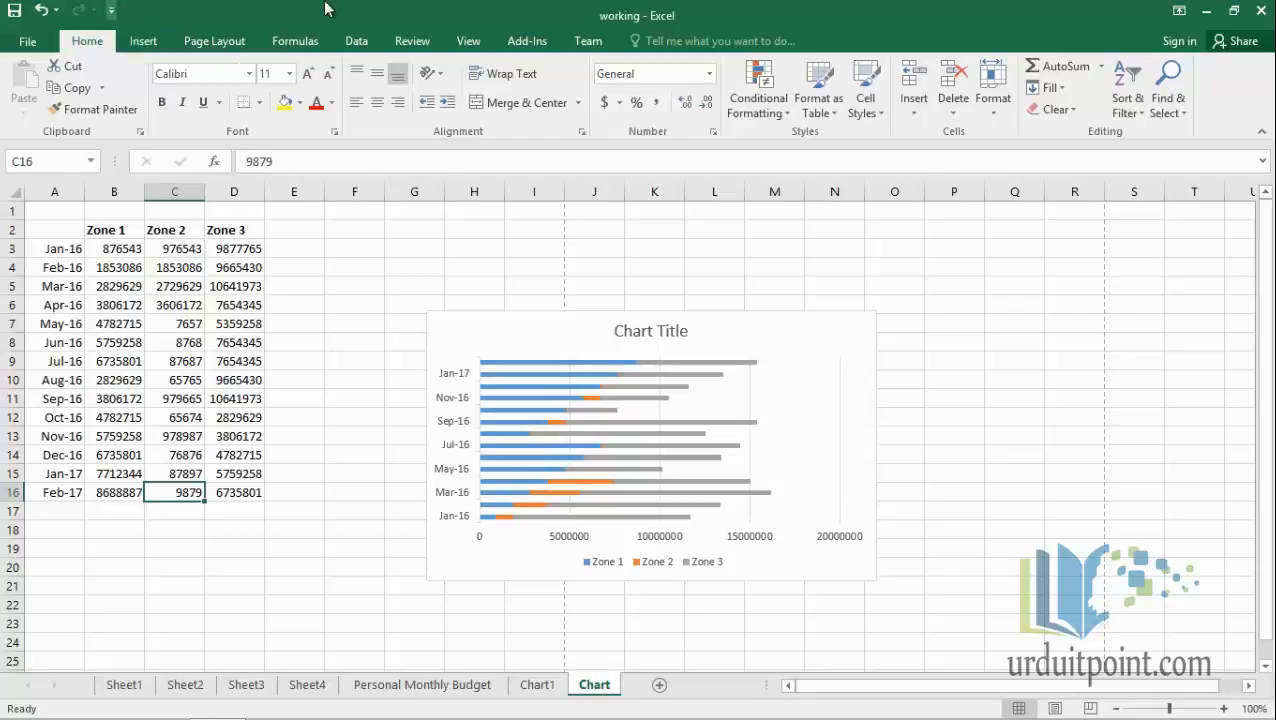
# Step: Set the worksheet zoom to 200% and return it to 100%
pyautogui.click(458, 46)
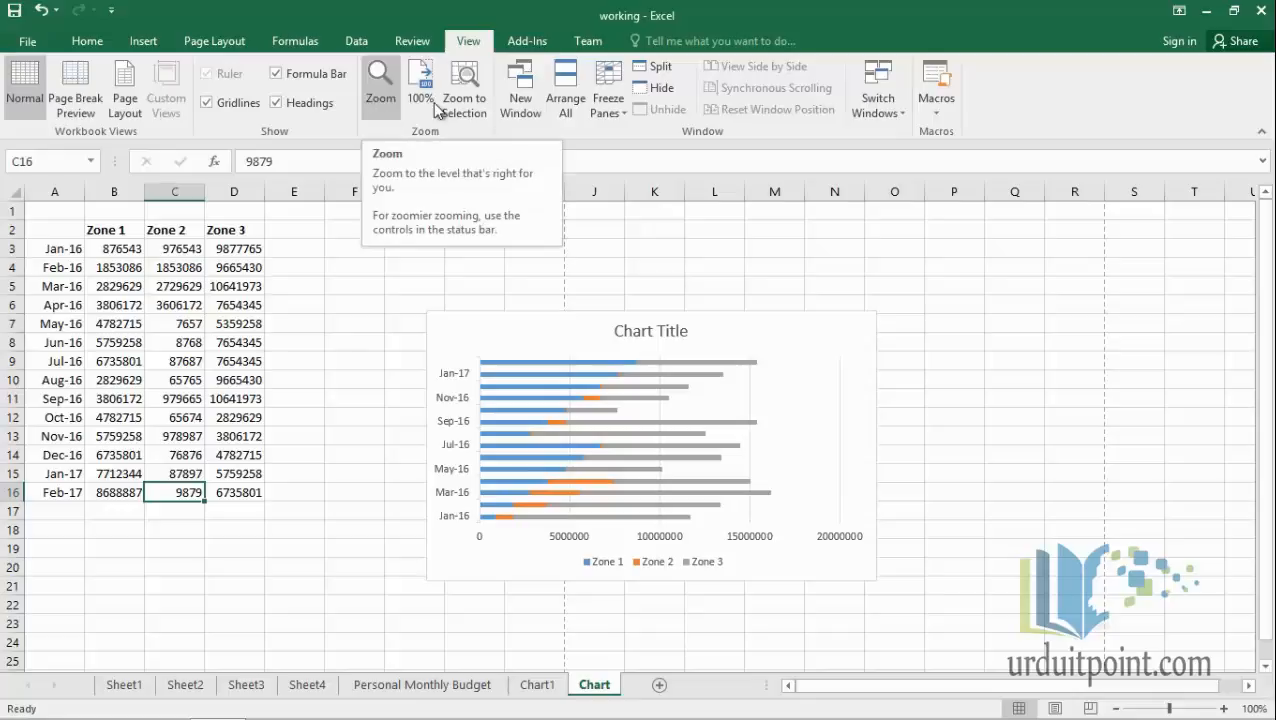
pyautogui.click(383, 105)
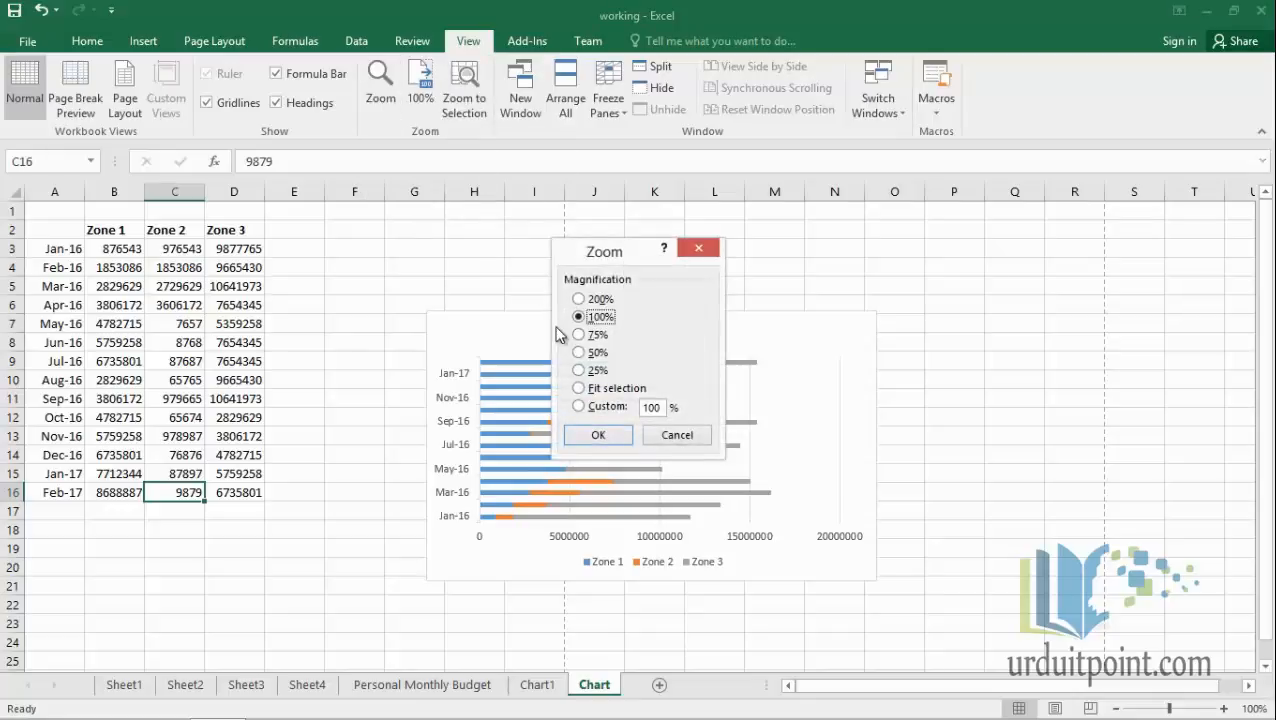
pyautogui.click(580, 338)
pyautogui.click(584, 300)
pyautogui.click(595, 432)
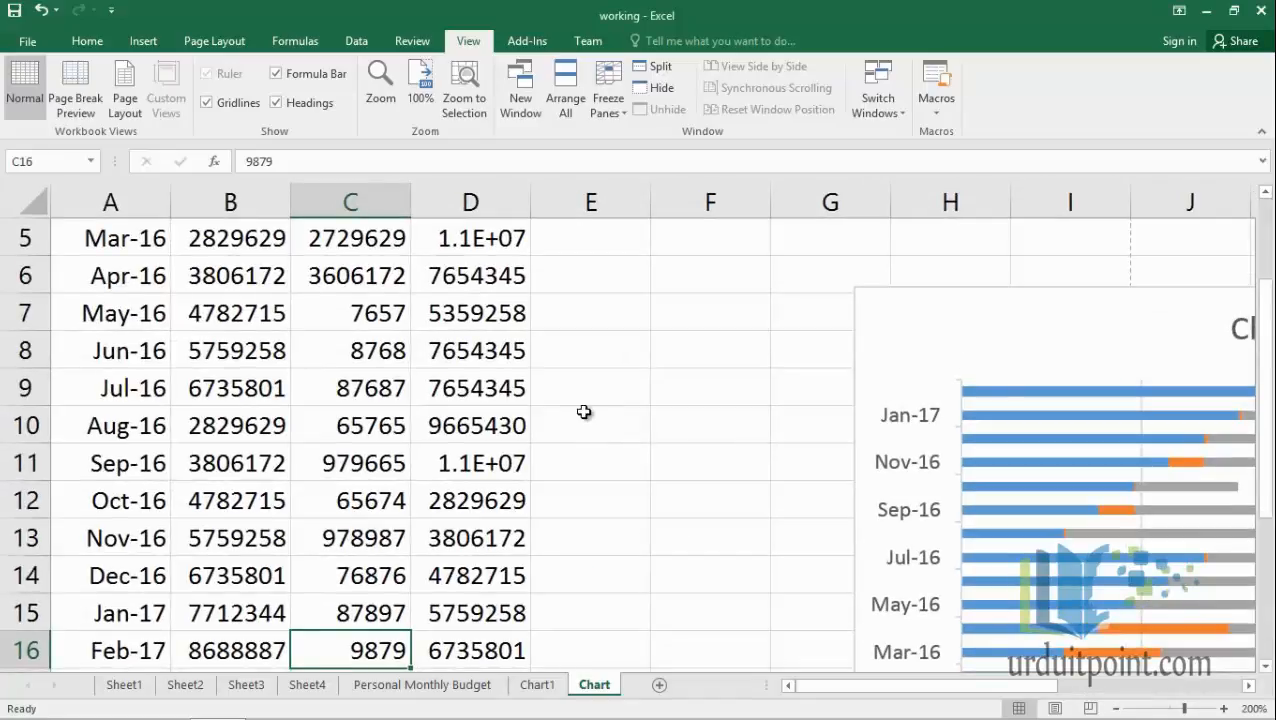
pyautogui.click(420, 100)
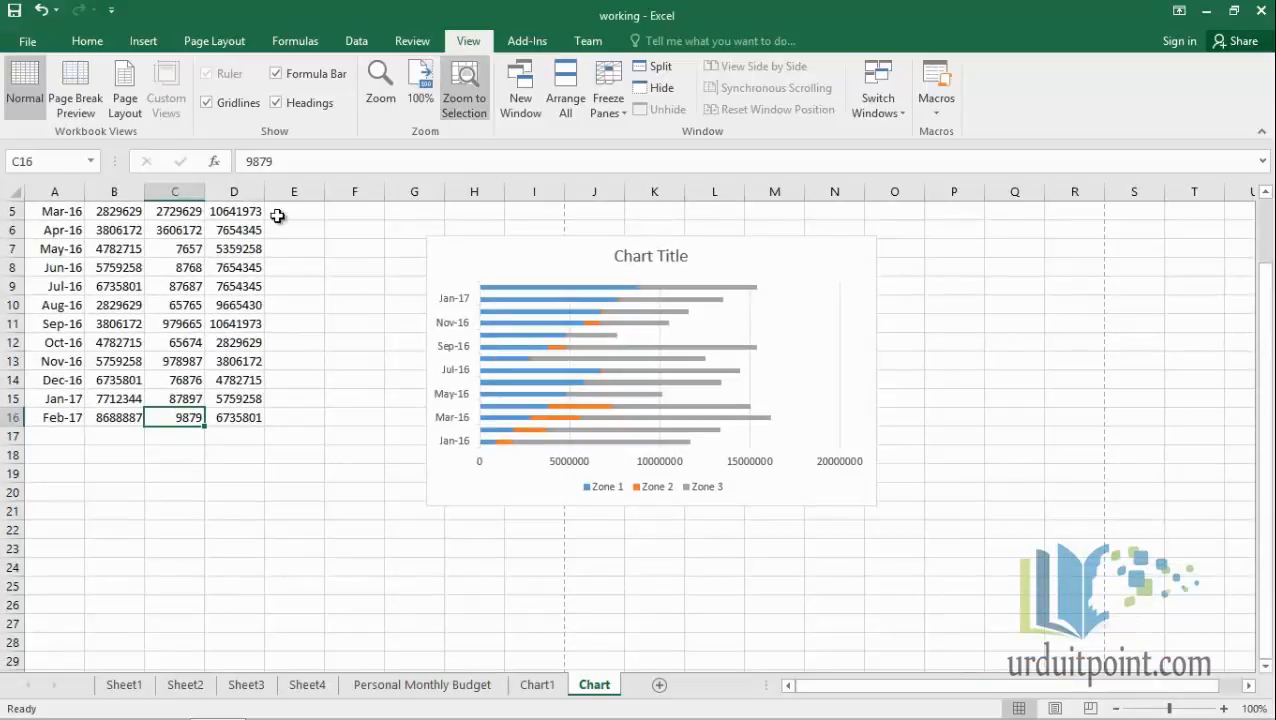
# Step: Zoom the worksheet to fit the selected zone table, A2:D16
pyautogui.scroll(2, 214, 250)
pyautogui.moveTo(63, 236); pyautogui.dragTo(240, 490)
pyautogui.click(464, 104)
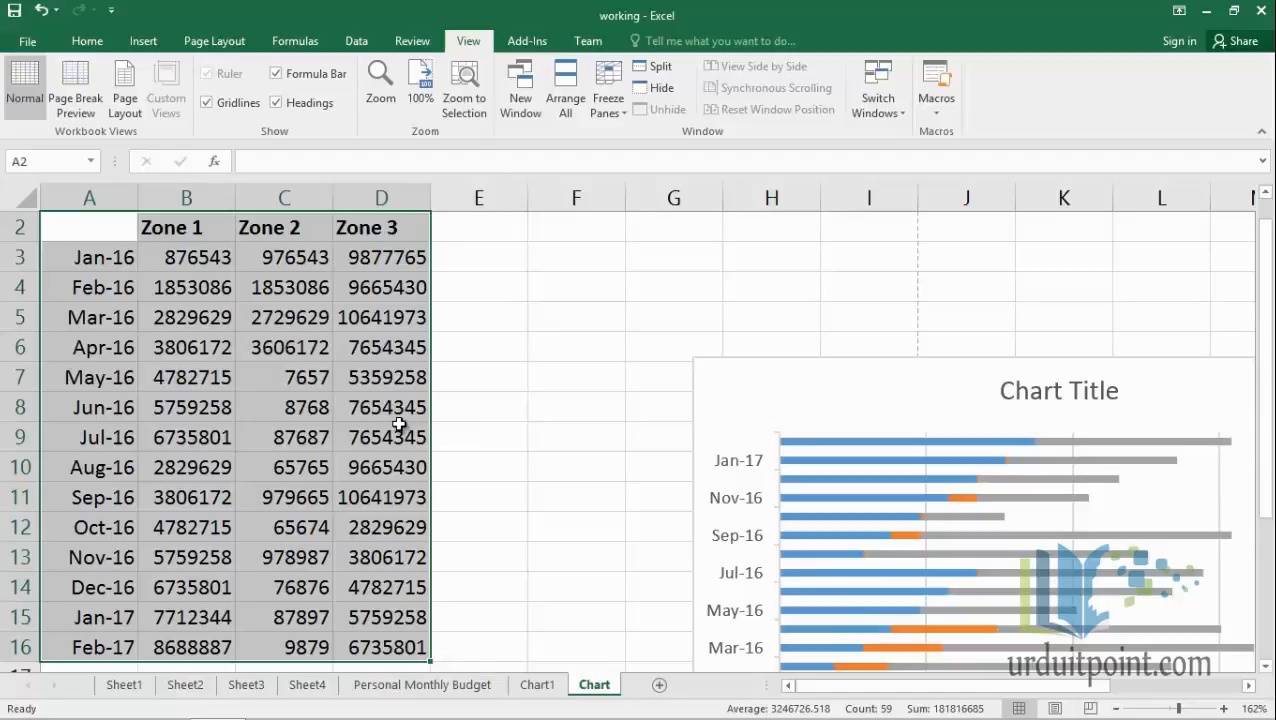
# Step: Zoom the worksheet out to 70% and back in to 160%
pyautogui.scroll(-3, 399, 426)
pyautogui.scroll(-3, 399, 424)
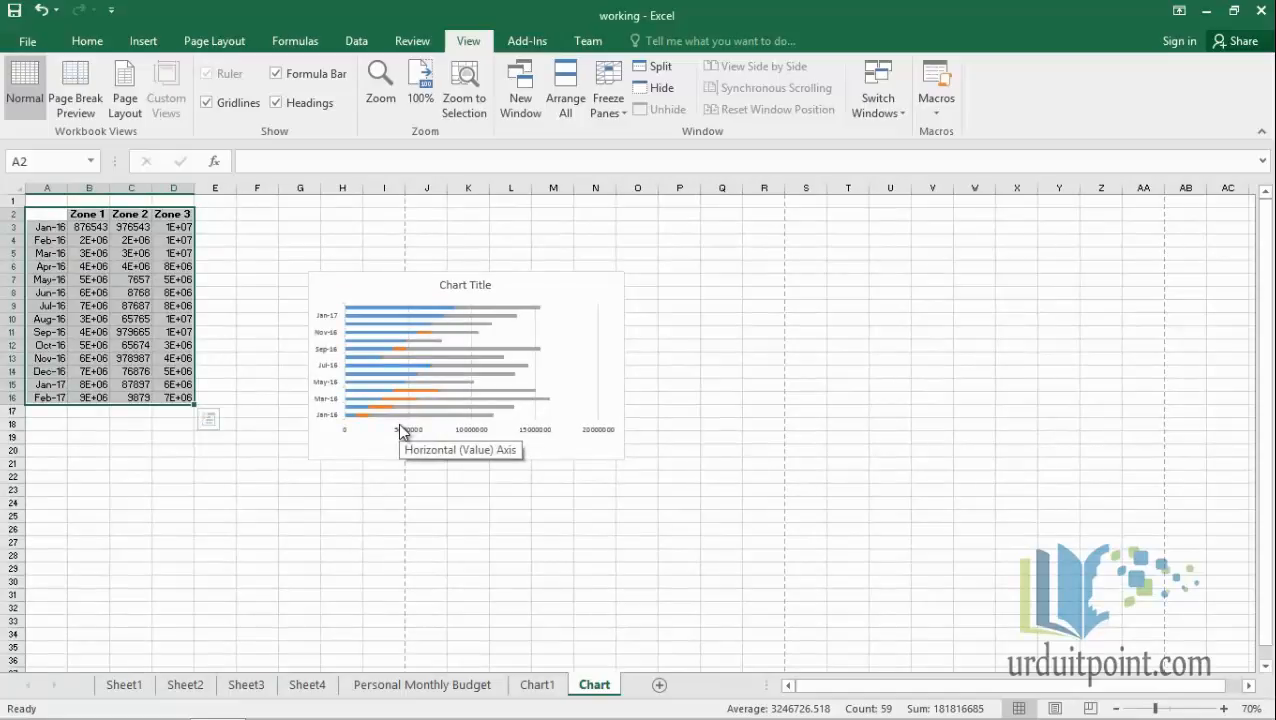
pyautogui.scroll(4, 399, 426)
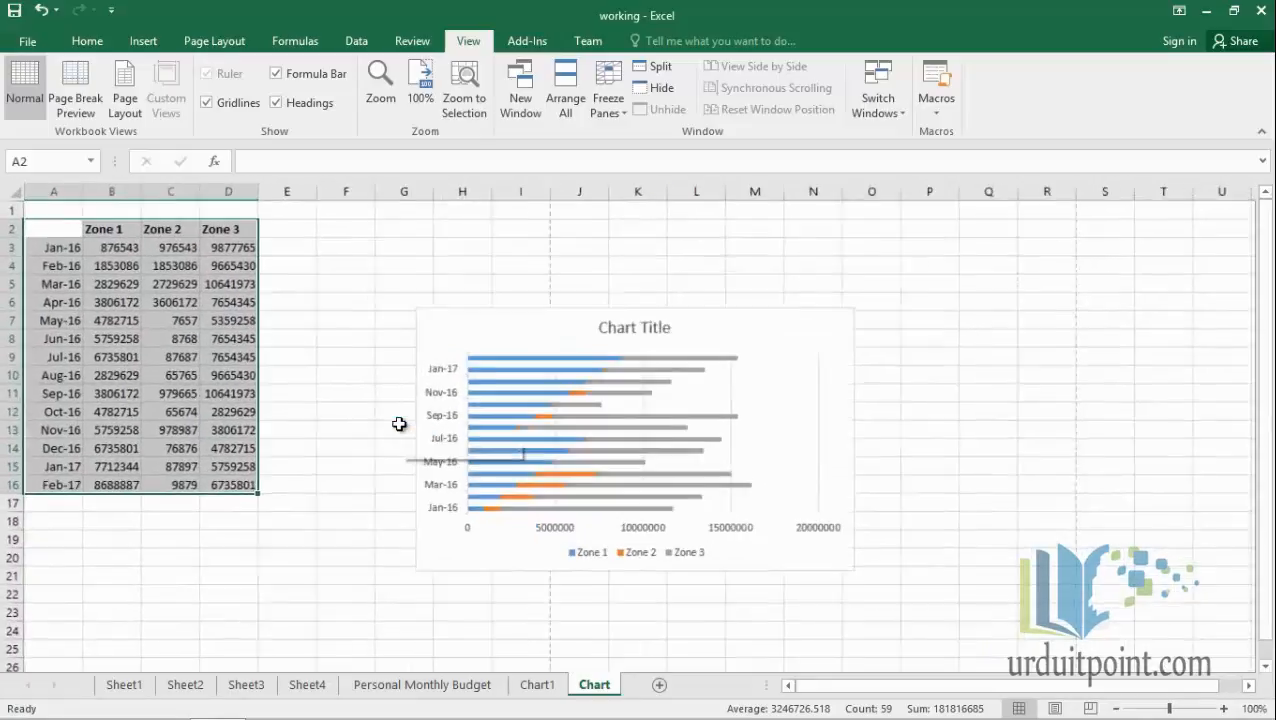
pyautogui.scroll(2, 399, 424)
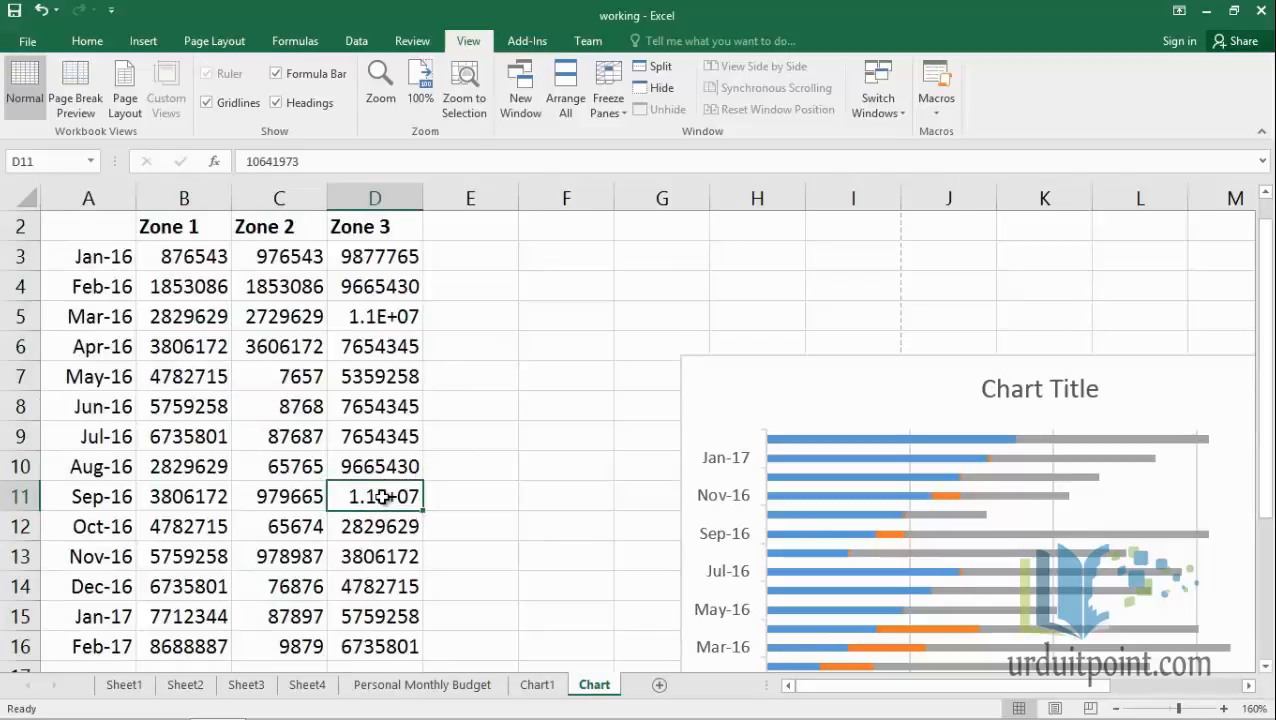
# Step: Try wider and narrower widths for the Zone 3 column and finish with its width autofitted to the contents
pyautogui.doubleClick(424, 197)
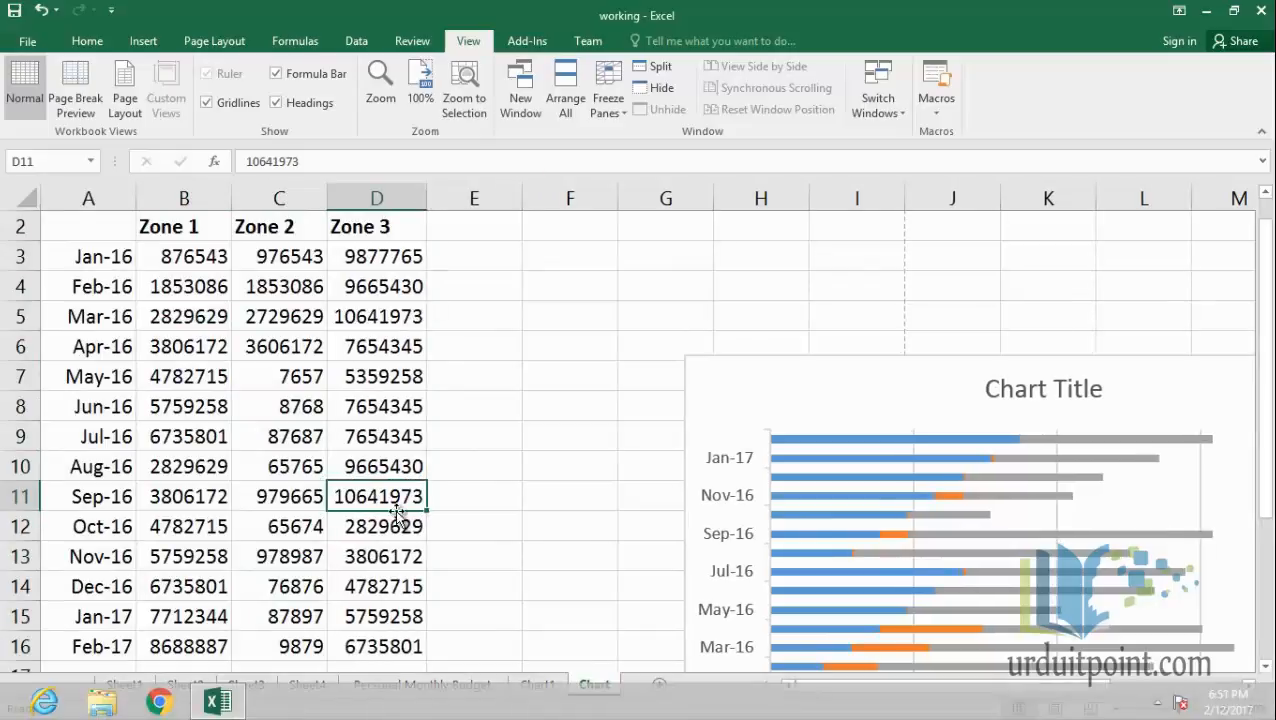
pyautogui.moveTo(427, 199); pyautogui.dragTo(484, 199)
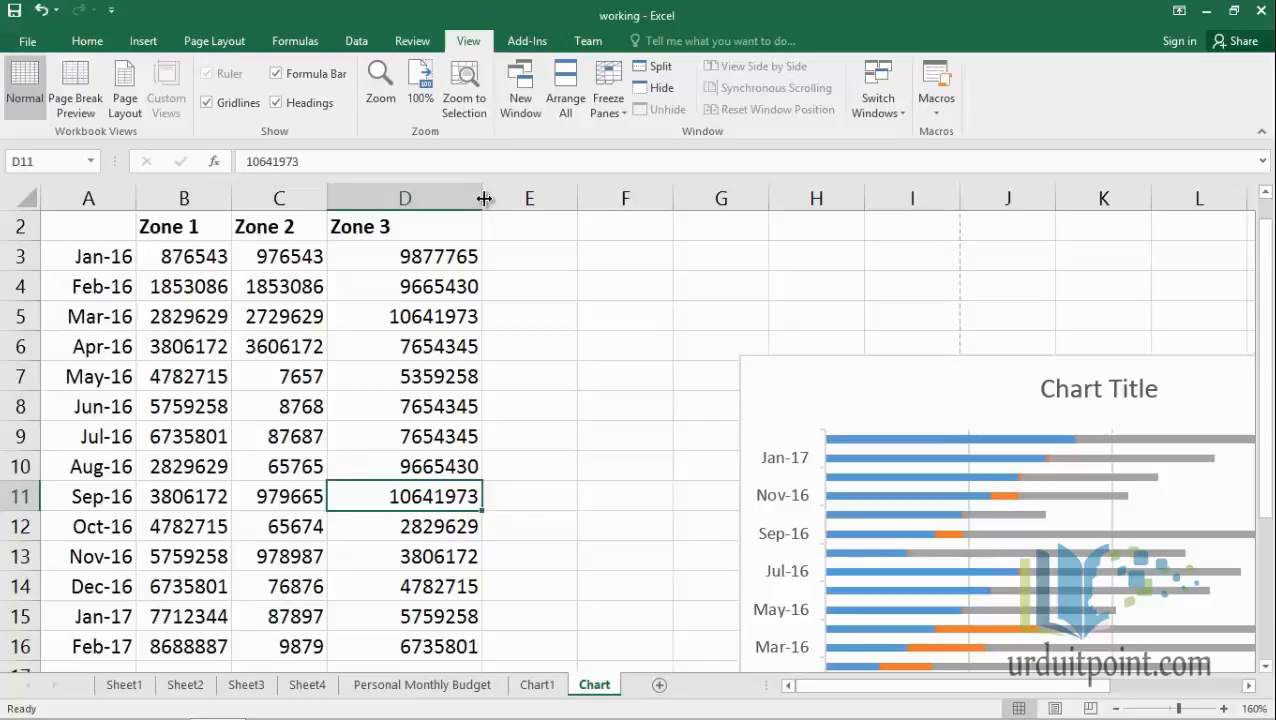
pyautogui.moveTo(484, 199); pyautogui.dragTo(423, 202)
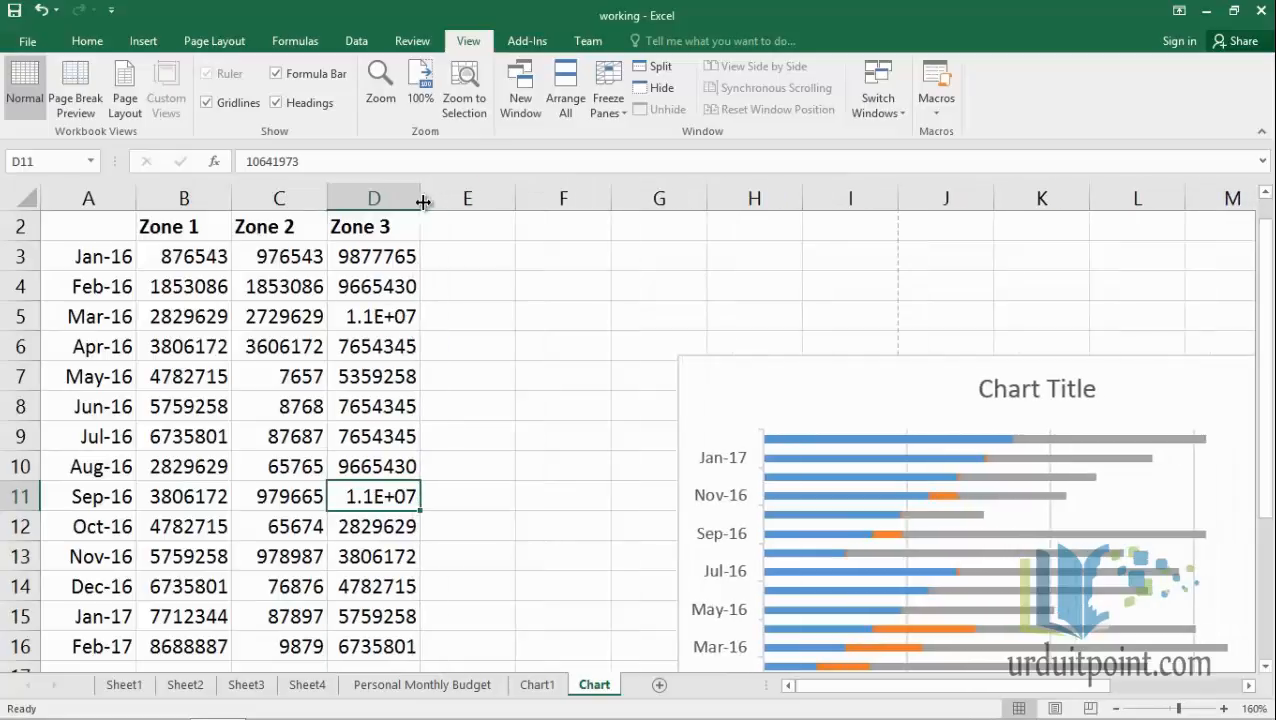
pyautogui.moveTo(423, 202); pyautogui.dragTo(380, 207)
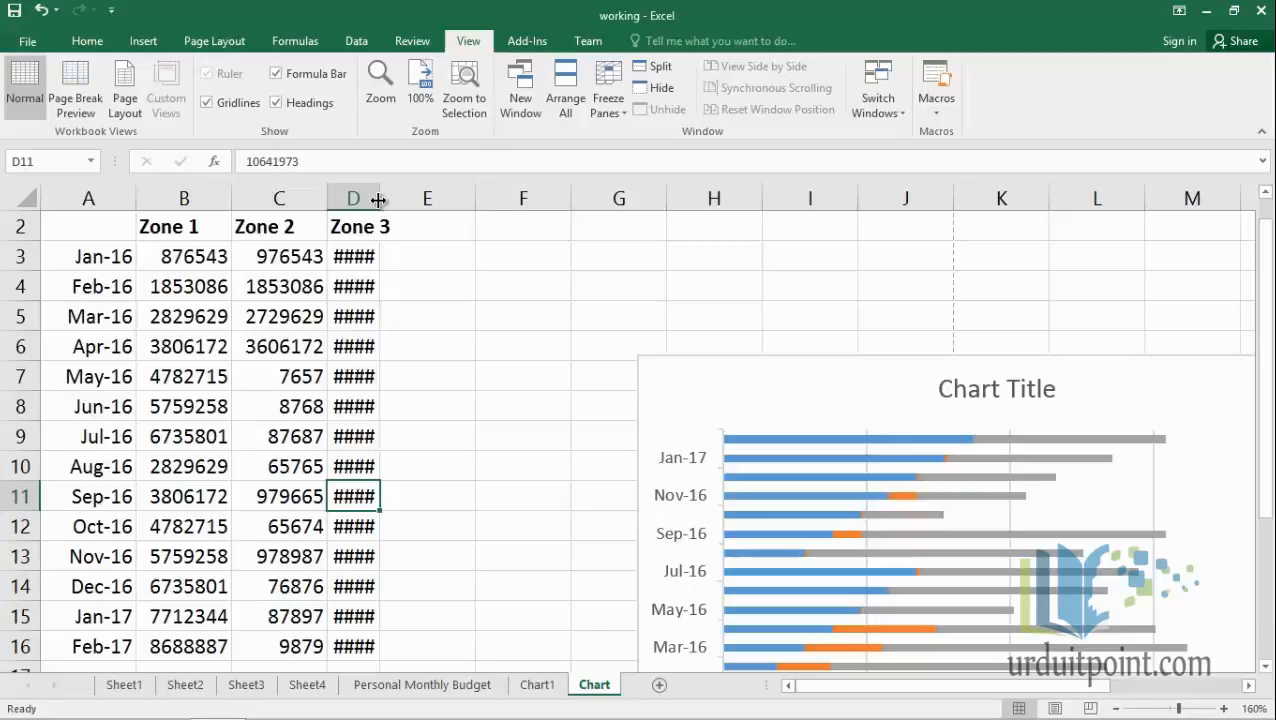
pyautogui.doubleClick(379, 200)
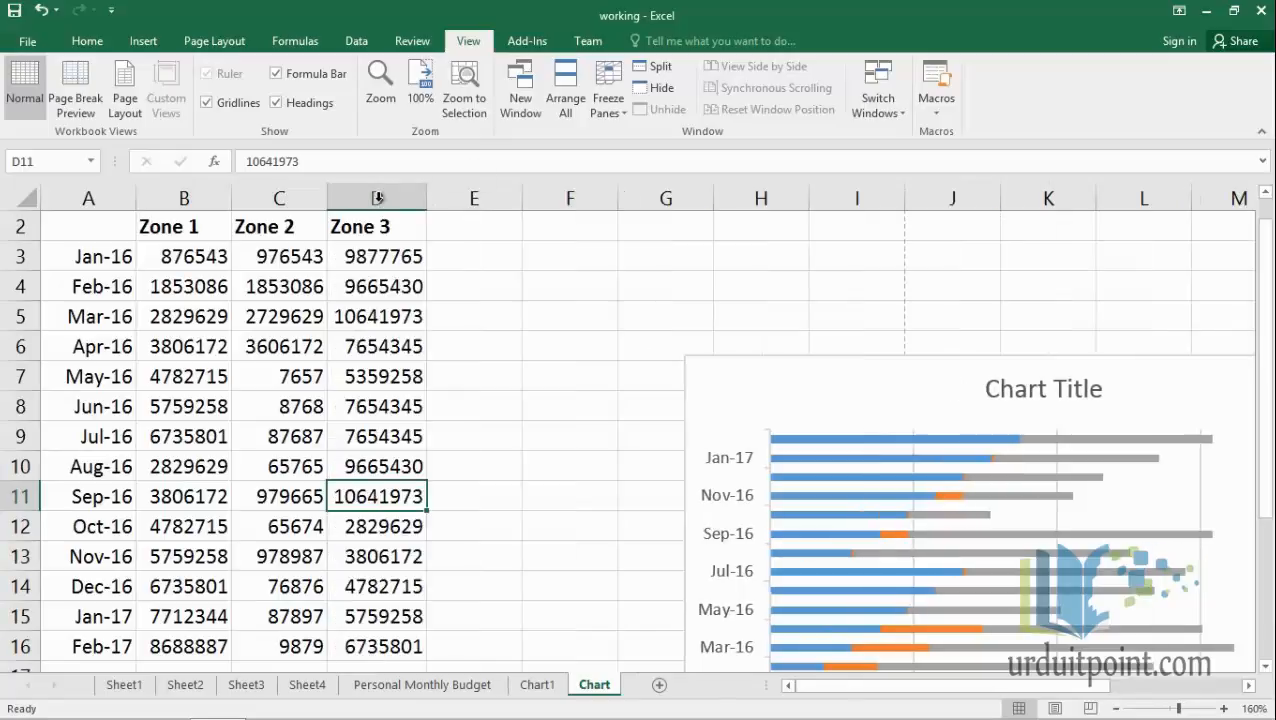